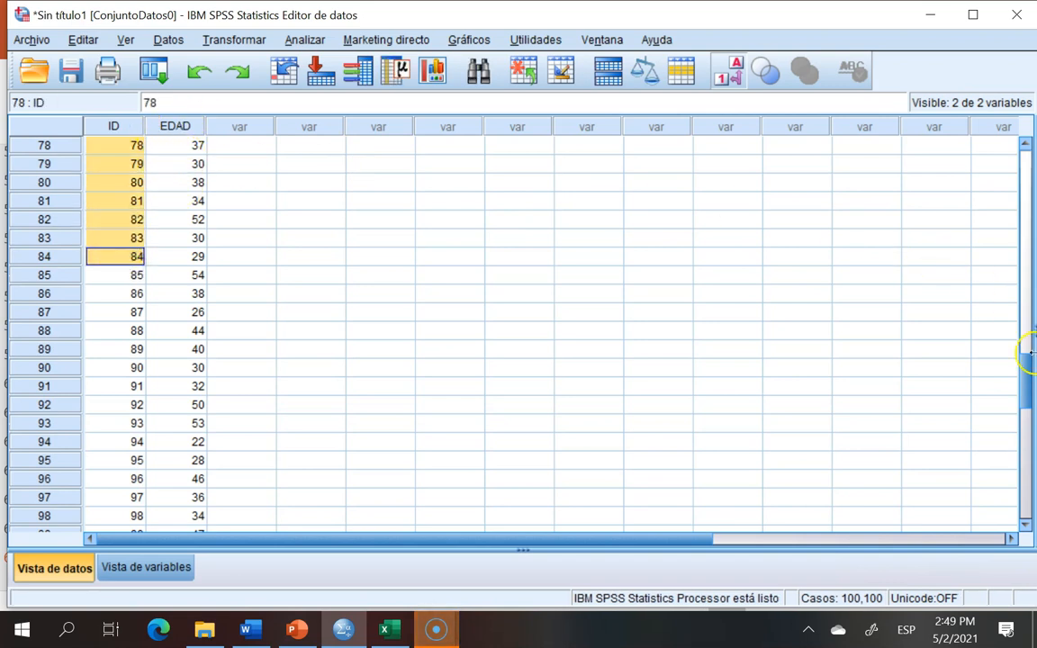
Step: Review the EDAD values in the data view and the EDAD variable's decimal setting in the variable view
{"action": "left_click_drag", "start_coordinate": [1026, 378], "coordinate": [1030, 137]}
{"action": "left_click_drag", "start_coordinate": [180, 146], "coordinate": [207, 385]}
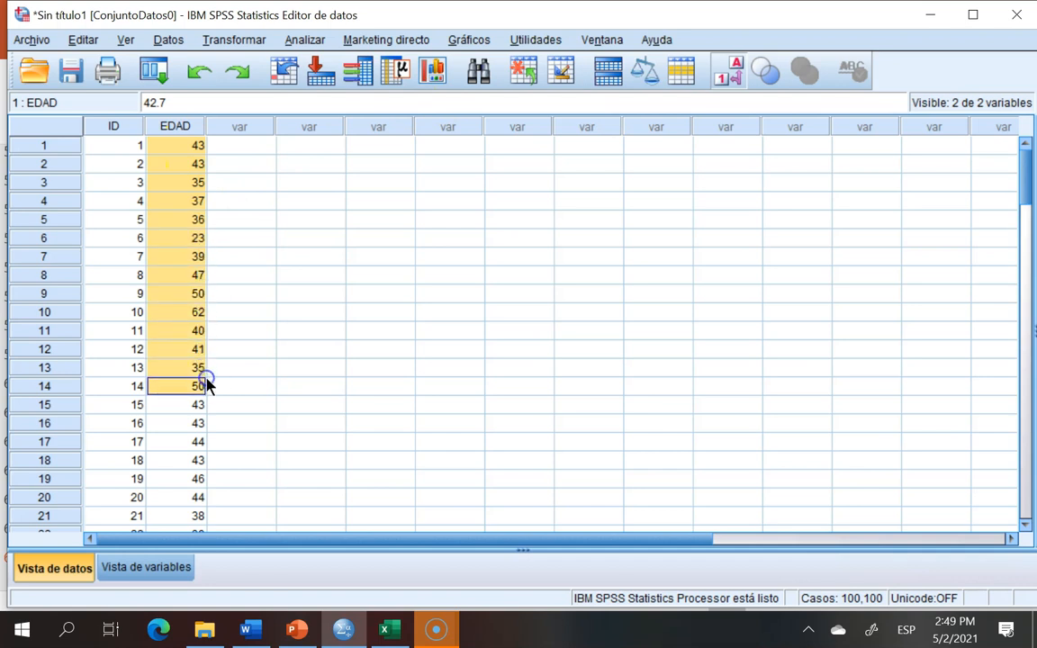
{"action": "left_click", "coordinate": [315, 370]}
{"action": "left_click", "coordinate": [147, 568]}
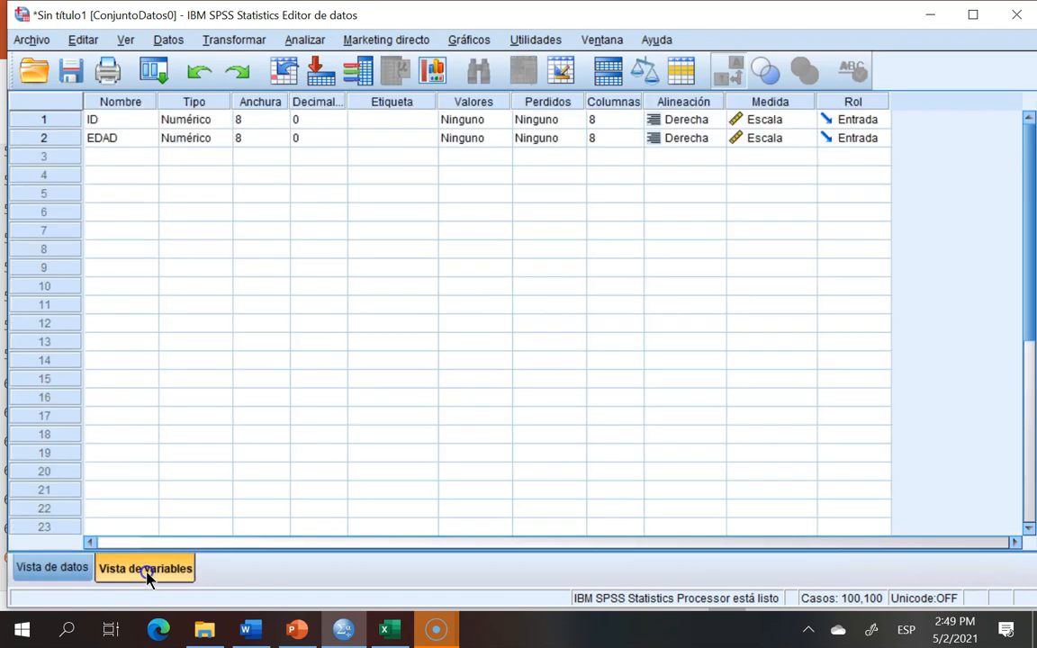
{"action": "left_click", "coordinate": [308, 139]}
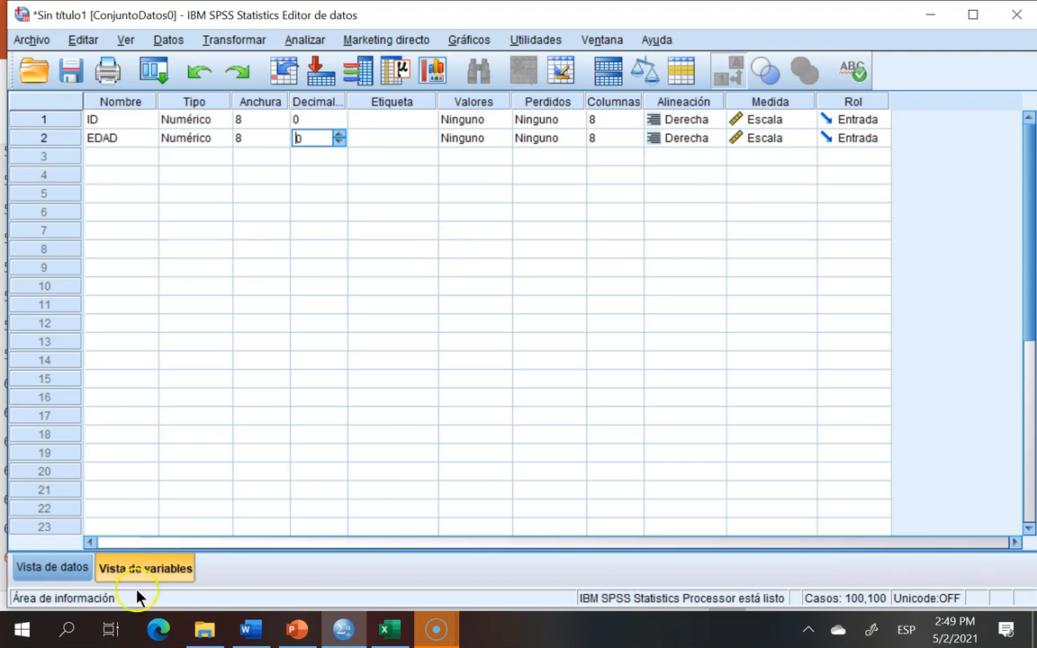
{"action": "left_click", "coordinate": [56, 571]}
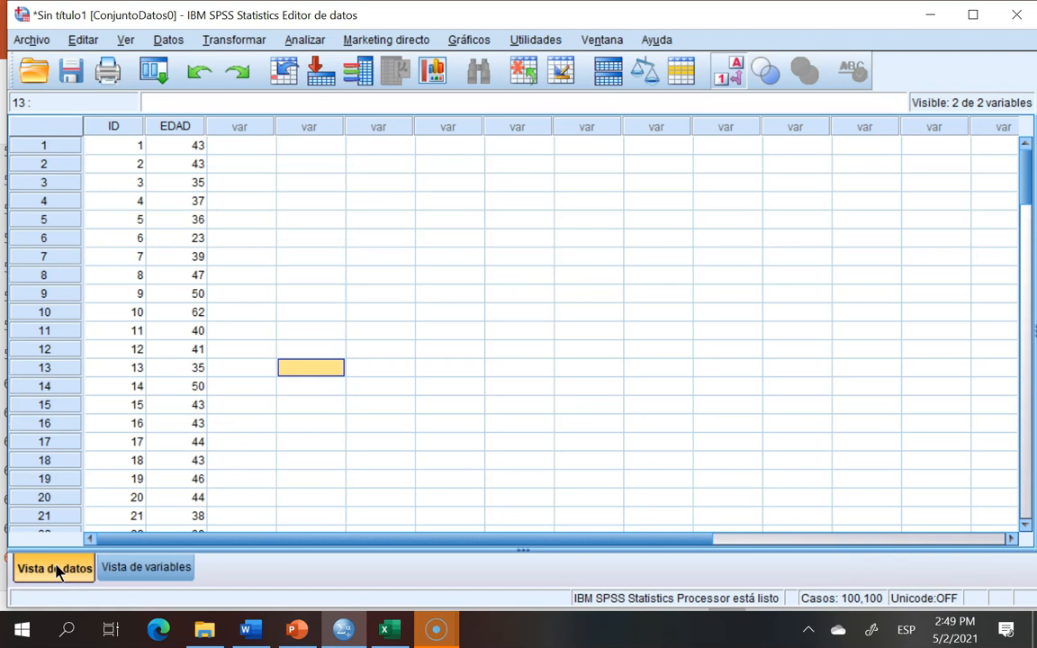
{"action": "left_click", "coordinate": [334, 312]}
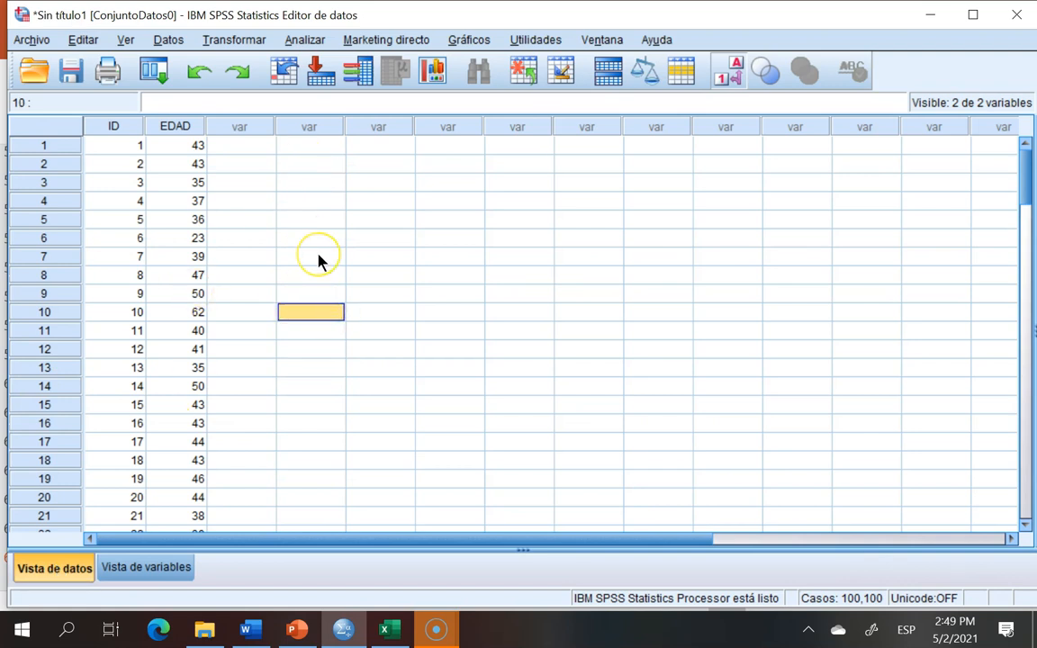
Step: Open the Descriptives procedure and place EDAD in the Variables list
{"action": "left_click", "coordinate": [304, 40]}
{"action": "mouse_move", "coordinate": [320, 86]}
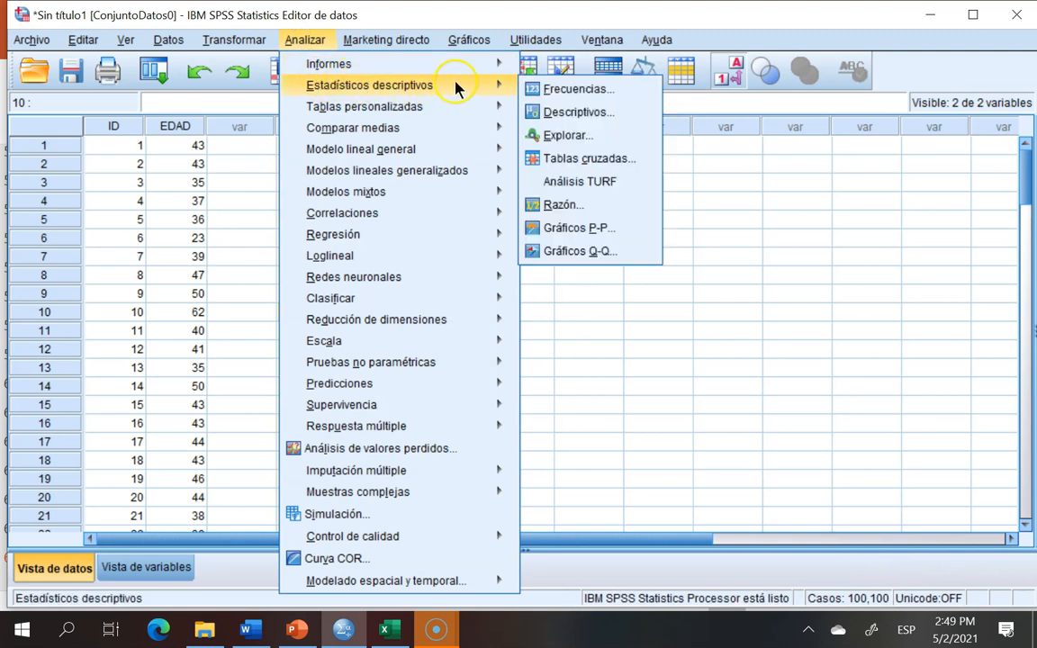
{"action": "left_click", "coordinate": [564, 113]}
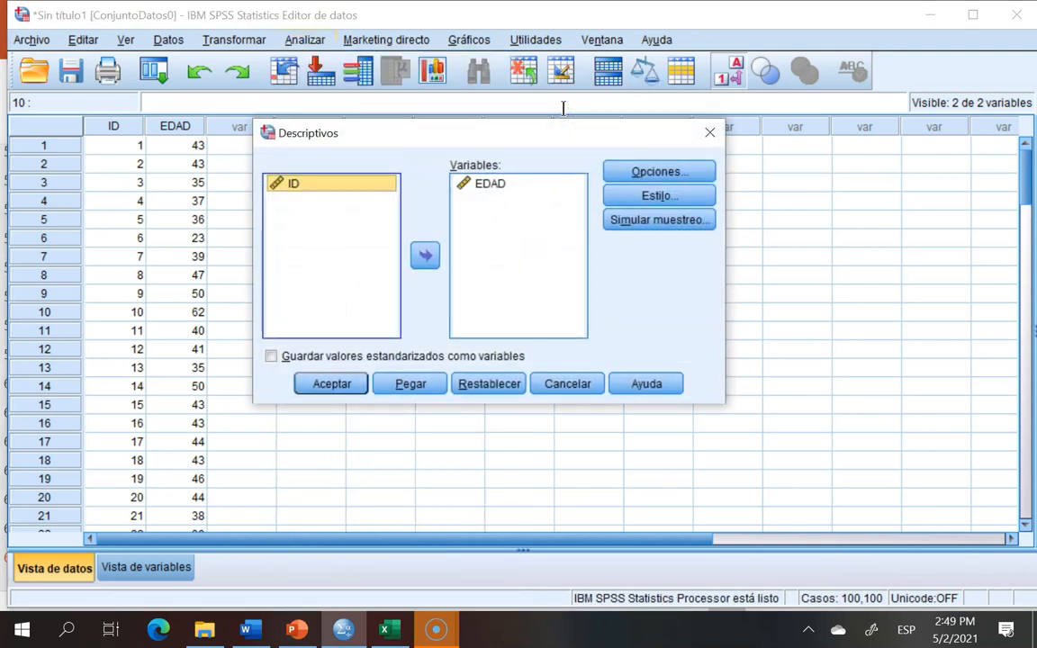
{"action": "left_click", "coordinate": [470, 187]}
{"action": "left_click", "coordinate": [425, 256]}
{"action": "left_click", "coordinate": [314, 197]}
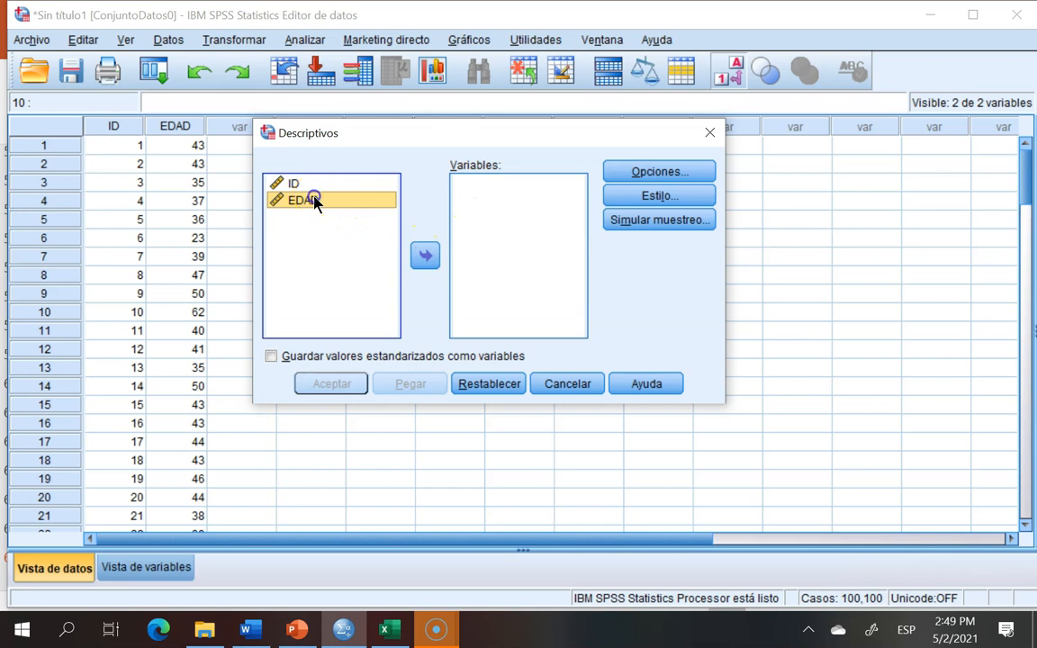
{"action": "left_click", "coordinate": [423, 258]}
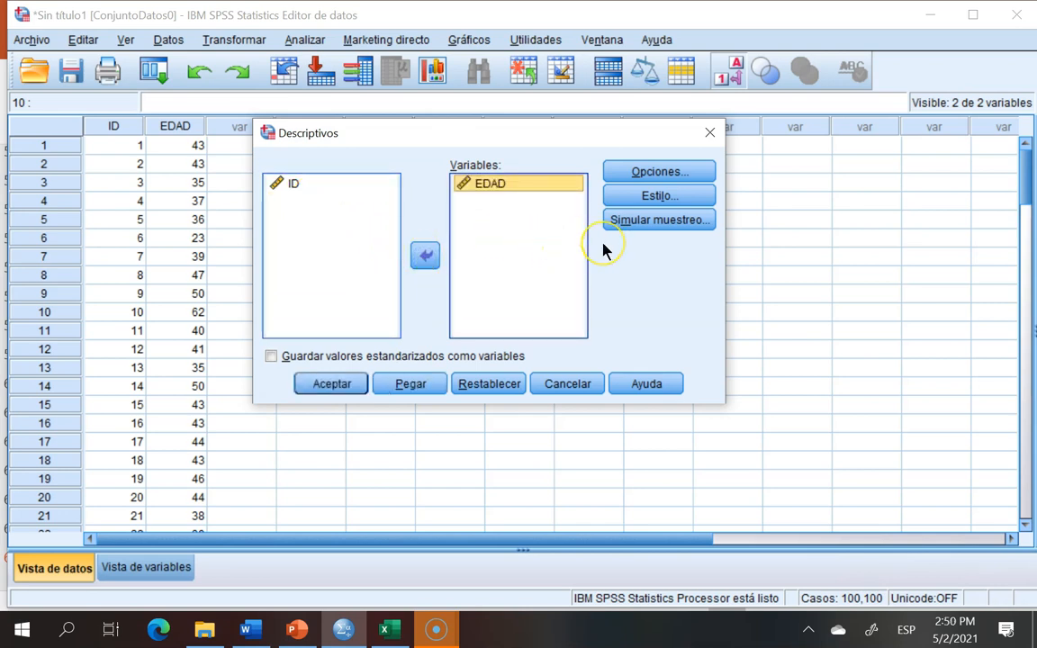
Step: Set the Descriptives options to mean, standard deviation and standard error of the mean
{"action": "left_click", "coordinate": [655, 171]}
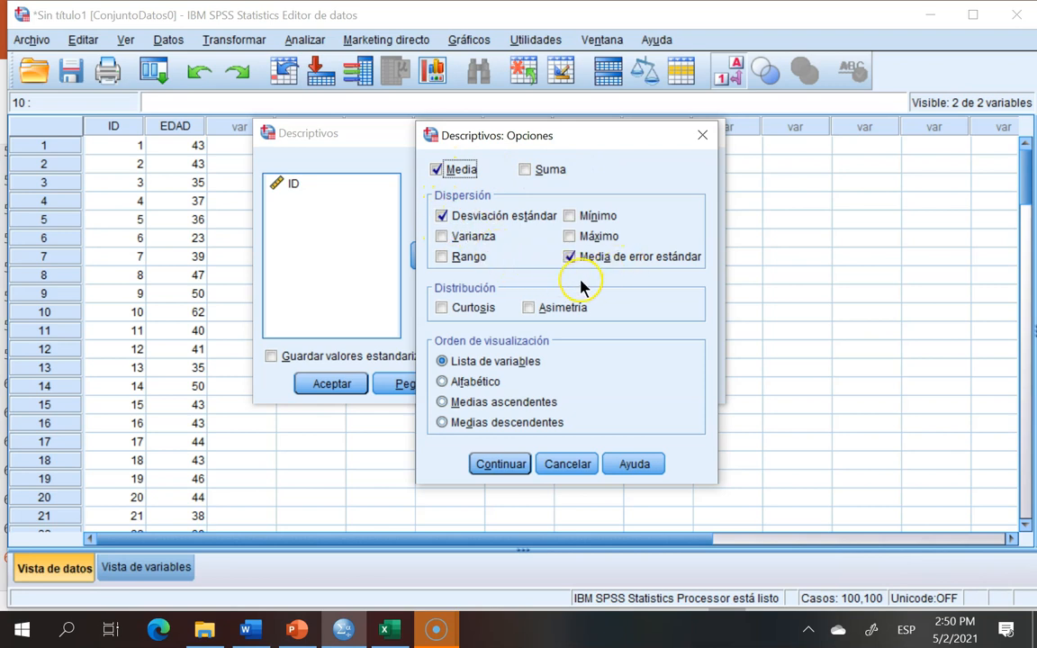
{"action": "left_click", "coordinate": [436, 171]}
{"action": "left_click", "coordinate": [502, 464]}
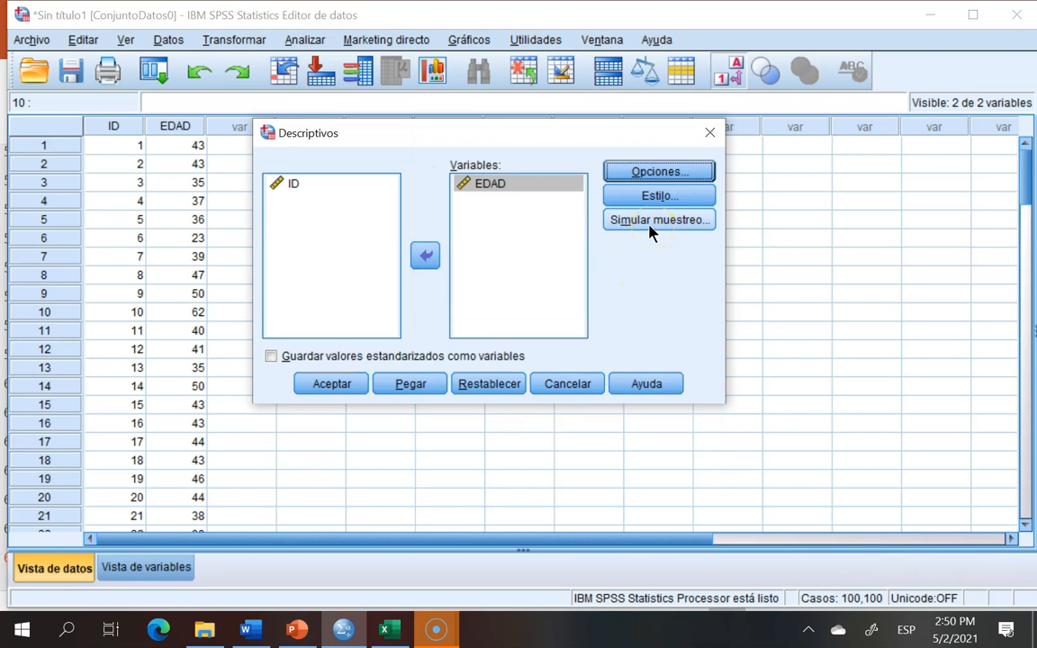
Step: Turn off the sampling simulation (bootstrap) and run the descriptive statistics for EDAD
{"action": "left_click", "coordinate": [644, 220]}
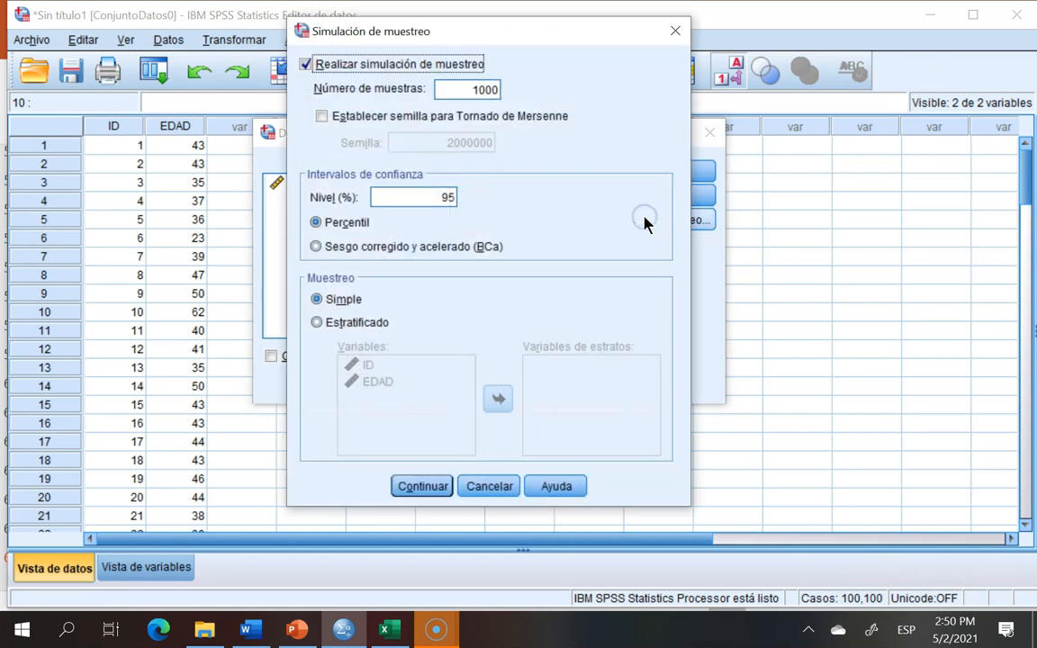
{"action": "left_click", "coordinate": [305, 64]}
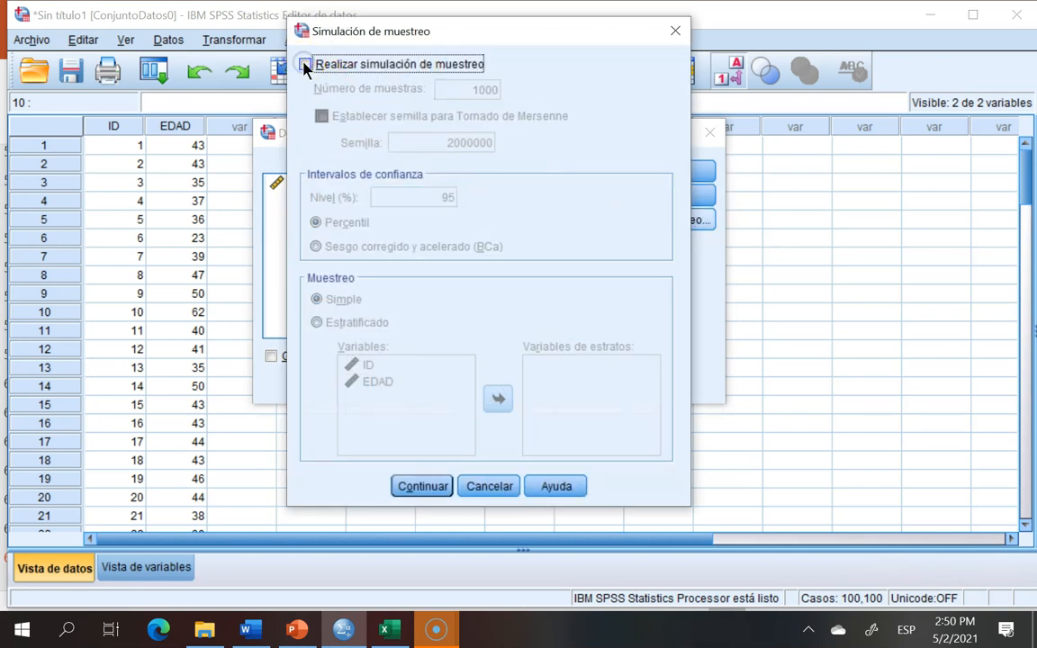
{"action": "left_click", "coordinate": [421, 484]}
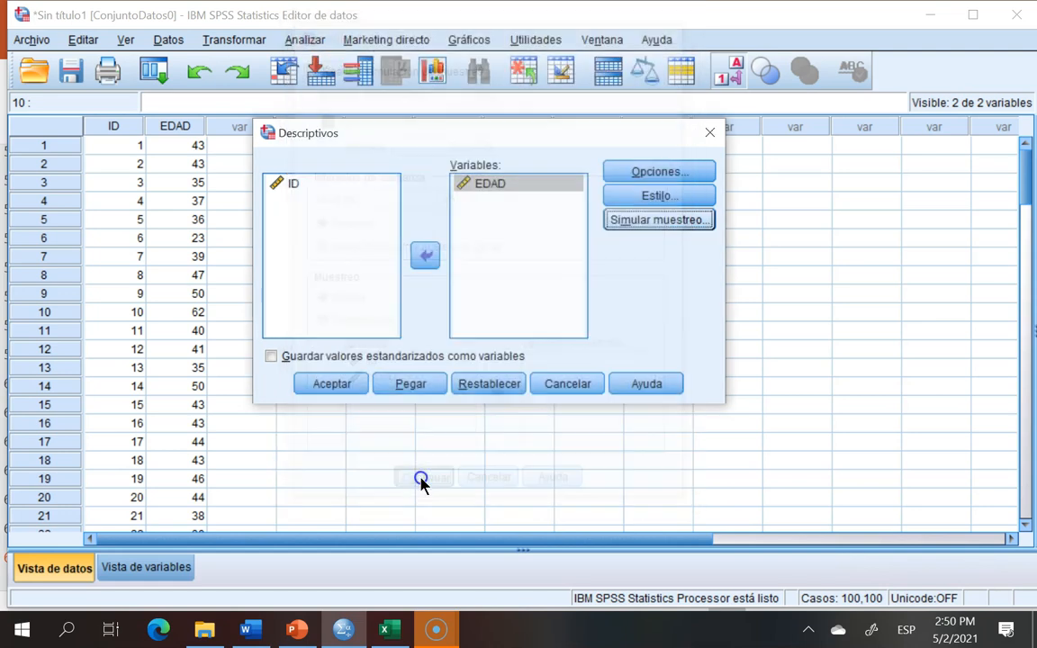
{"action": "left_click", "coordinate": [342, 385]}
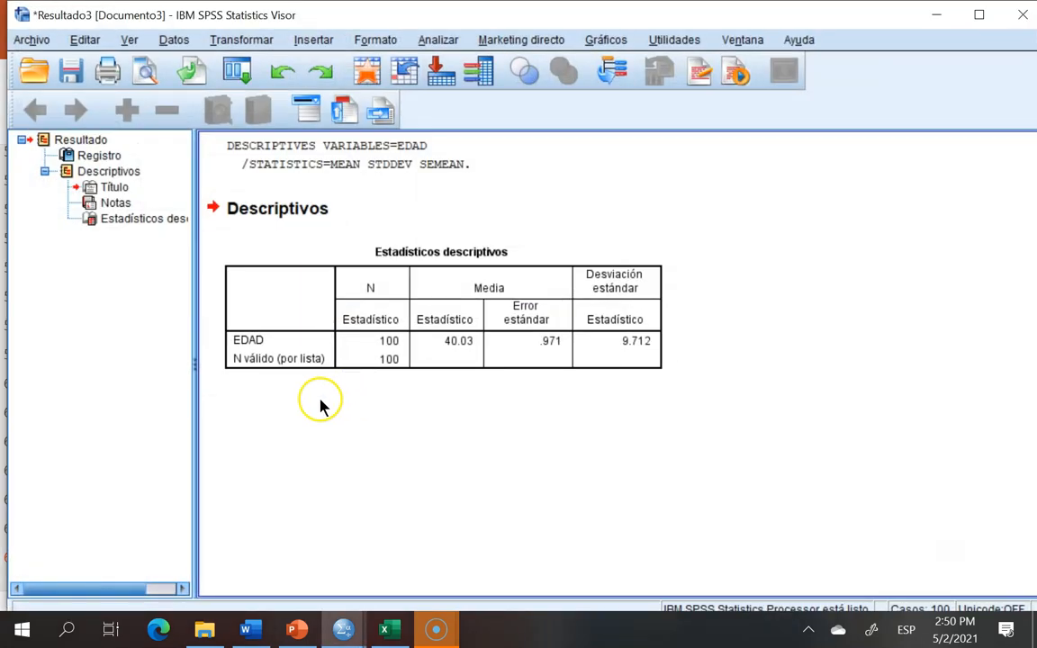
Step: Open the descriptive statistics table for editing and copy the EDAD mean cell
{"action": "left_click", "coordinate": [326, 354]}
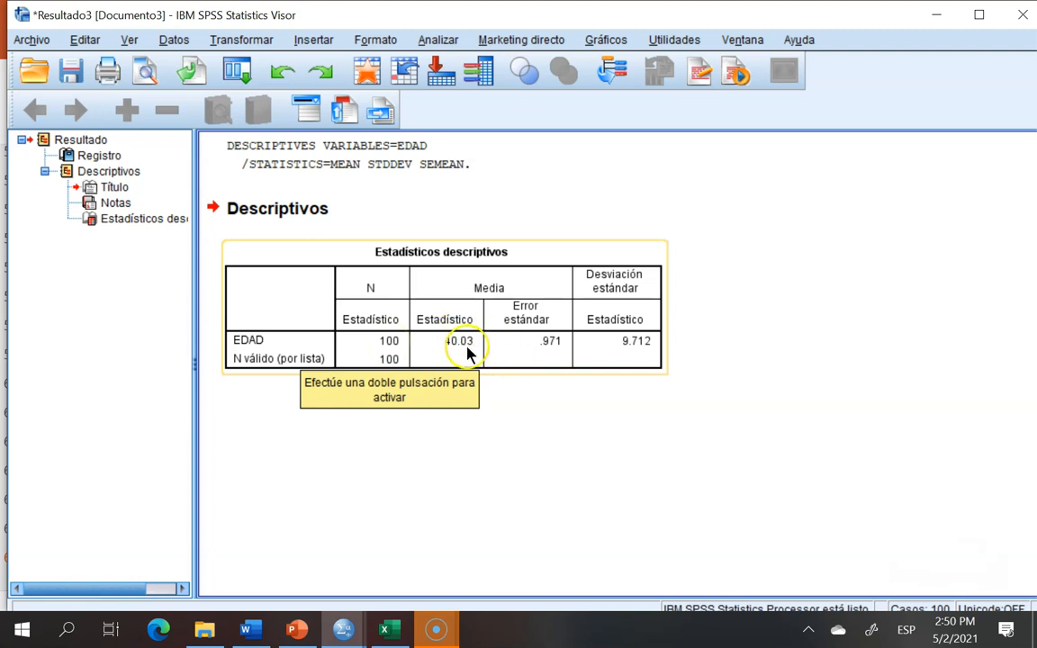
{"action": "left_click", "coordinate": [540, 441]}
{"action": "left_click", "coordinate": [459, 342]}
{"action": "double_click", "coordinate": [456, 337]}
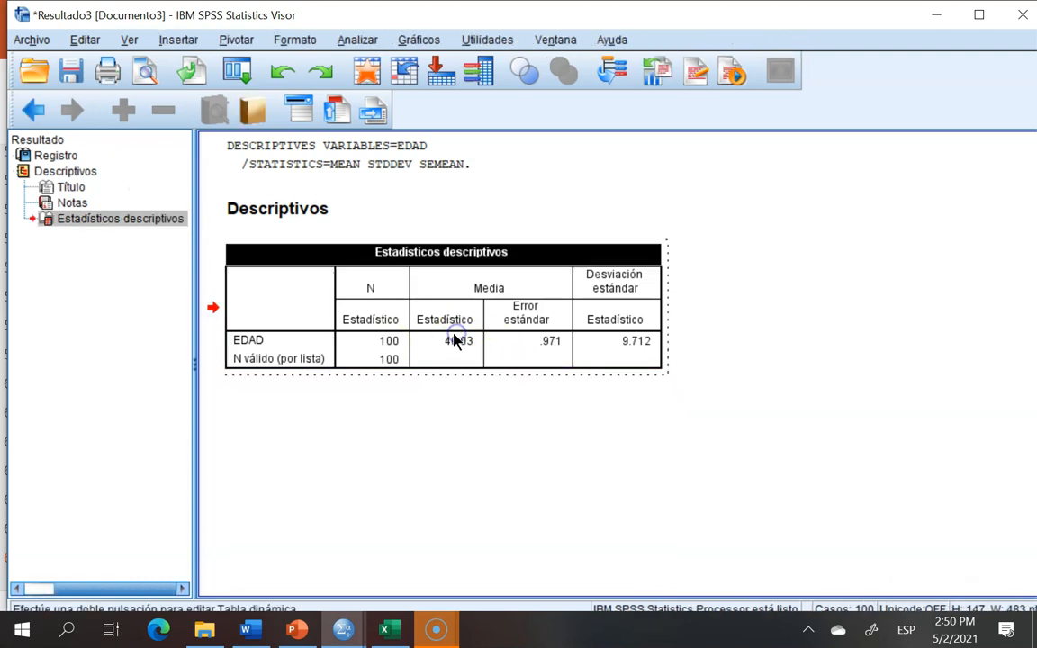
{"action": "left_click", "coordinate": [441, 344]}
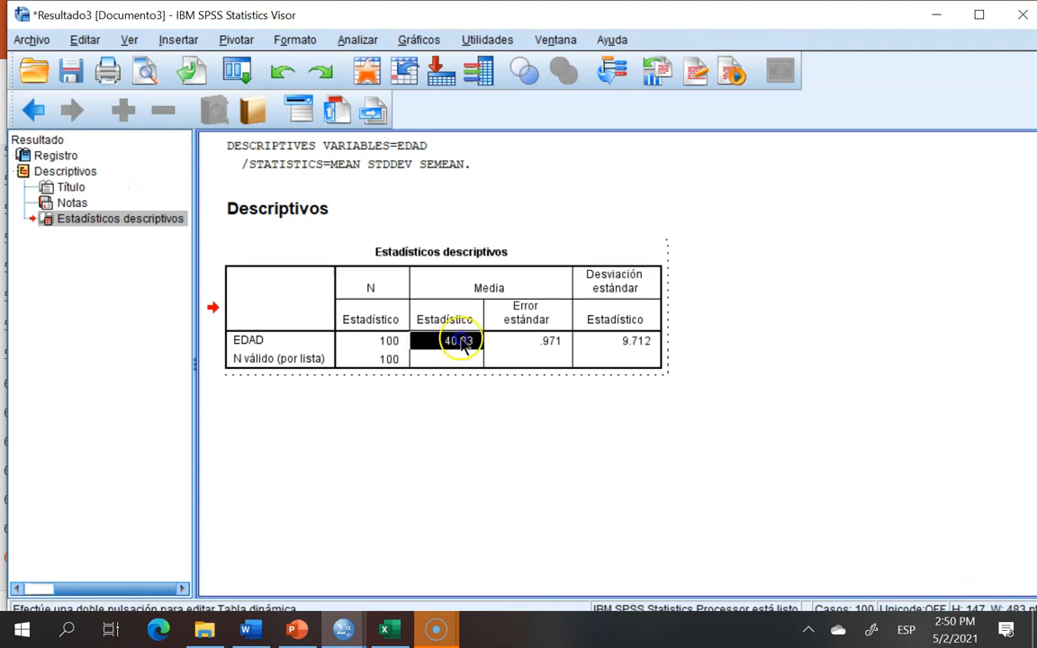
{"action": "right_click", "coordinate": [463, 345]}
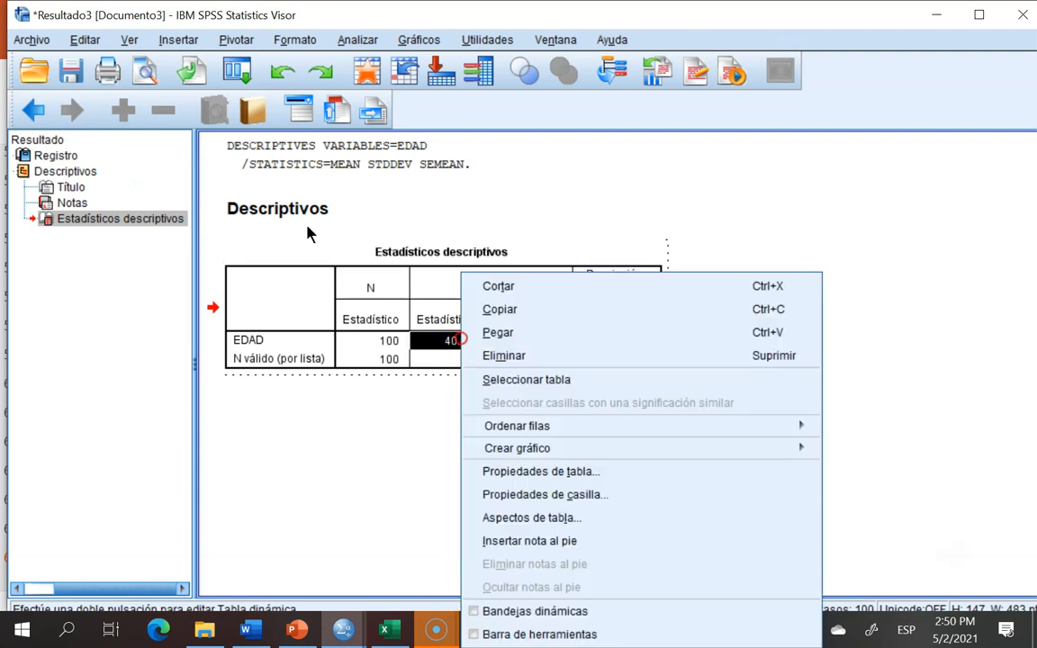
{"action": "left_click", "coordinate": [518, 308]}
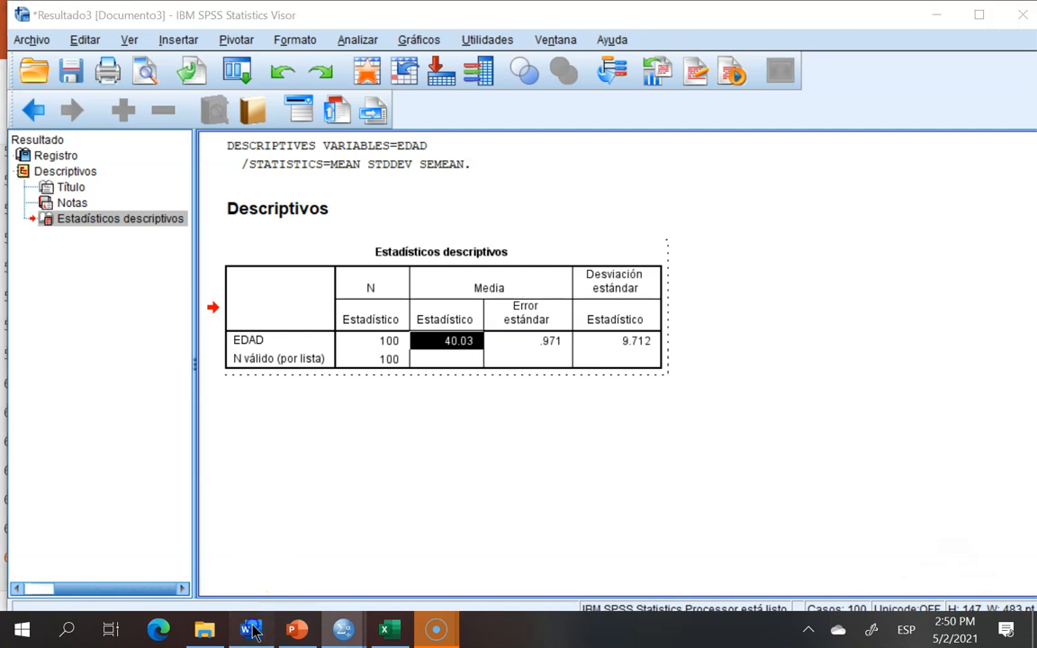
Step: Paste the mean as text only into the Media cell of the Edad row in the first Word table
{"action": "left_click", "coordinate": [245, 629]}
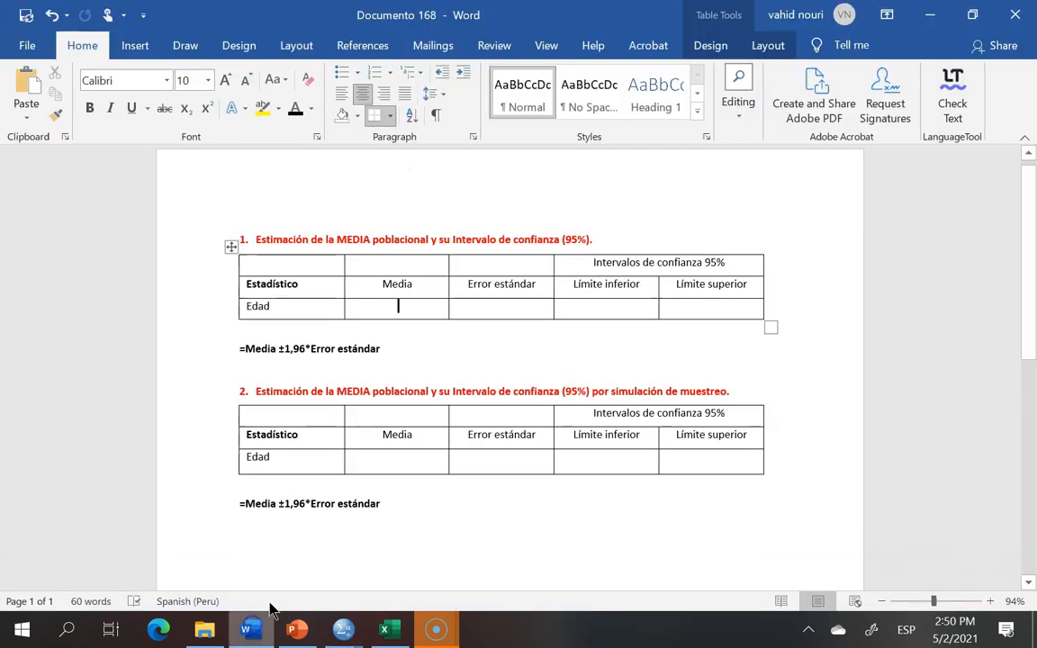
{"action": "right_click", "coordinate": [396, 309]}
{"action": "left_click", "coordinate": [487, 311]}
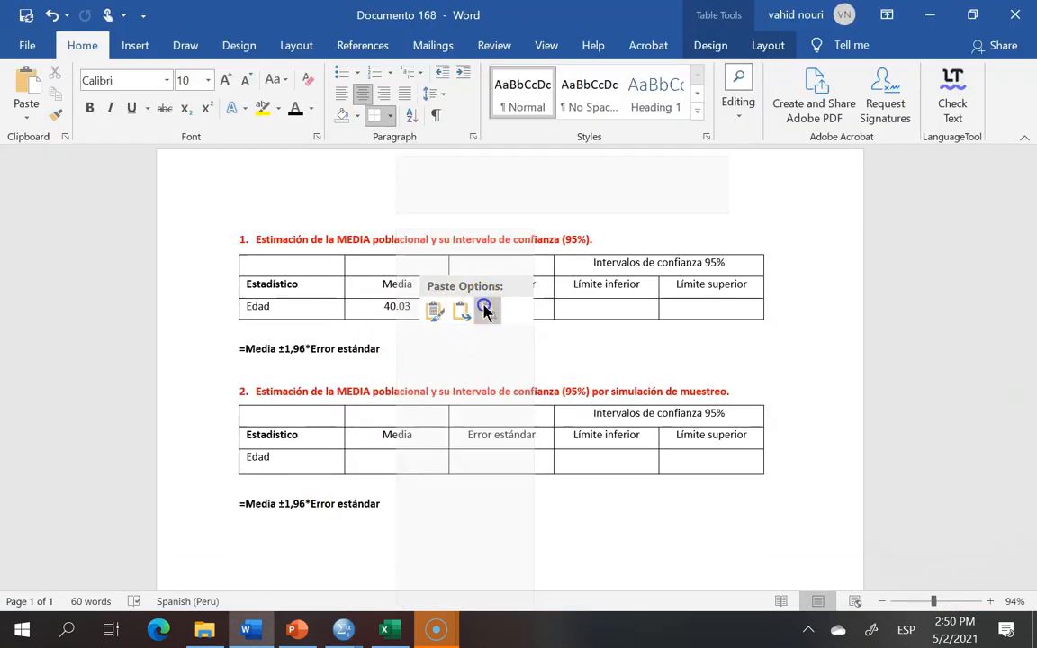
Step: Return to the SPSS output and copy the EDAD standard error cell from the table
{"action": "mouse_move", "coordinate": [342, 628]}
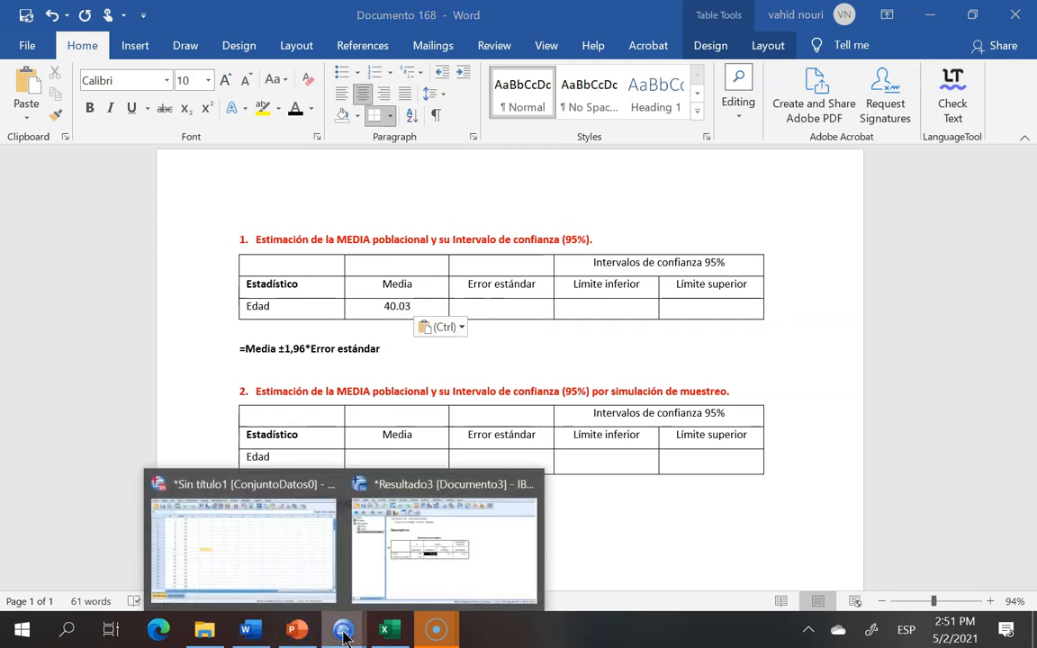
{"action": "left_click", "coordinate": [447, 560]}
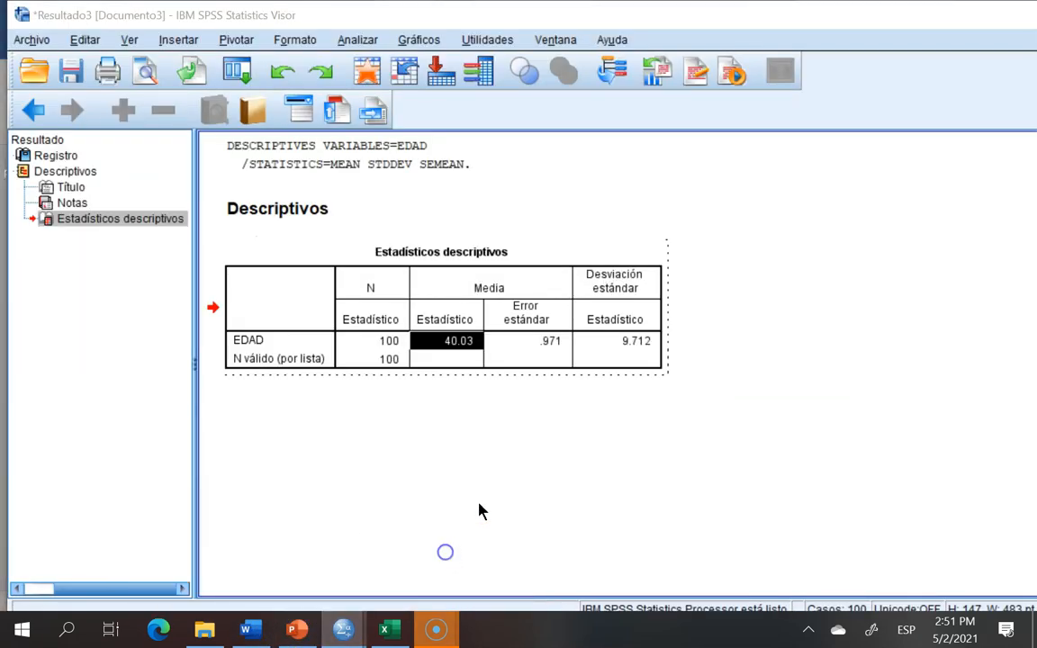
{"action": "left_click", "coordinate": [550, 342]}
{"action": "right_click", "coordinate": [551, 342]}
{"action": "key", "text": "Down"}
{"action": "key", "text": "Down"}
{"action": "key", "text": "Return"}
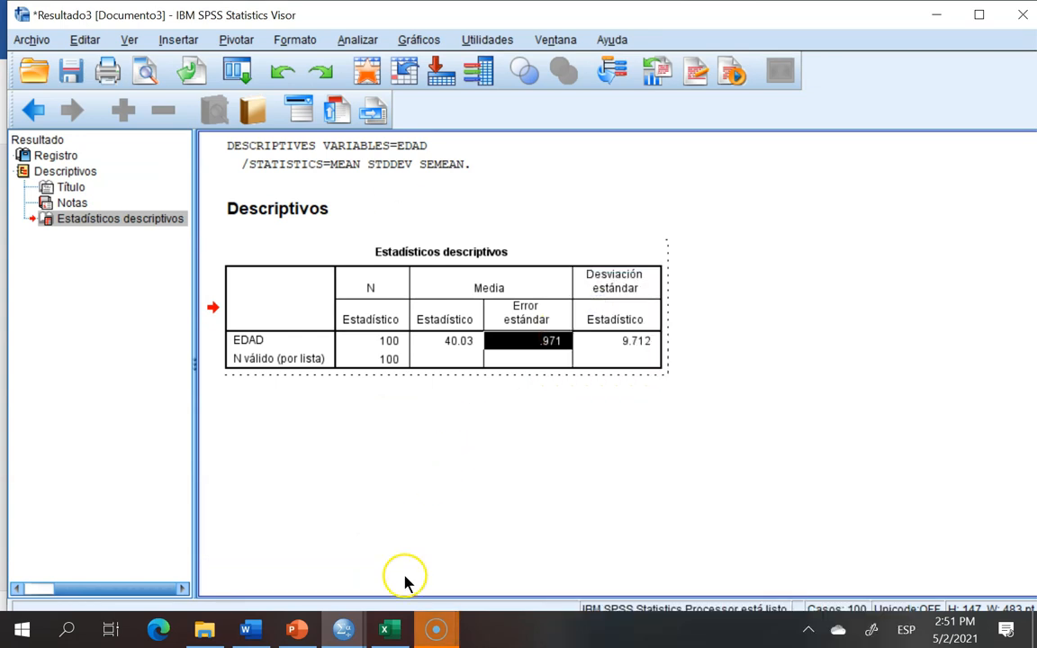
Step: Paste the standard error as text into the Error estándar cell of the Edad row and prefix it with 0
{"action": "left_click", "coordinate": [252, 630]}
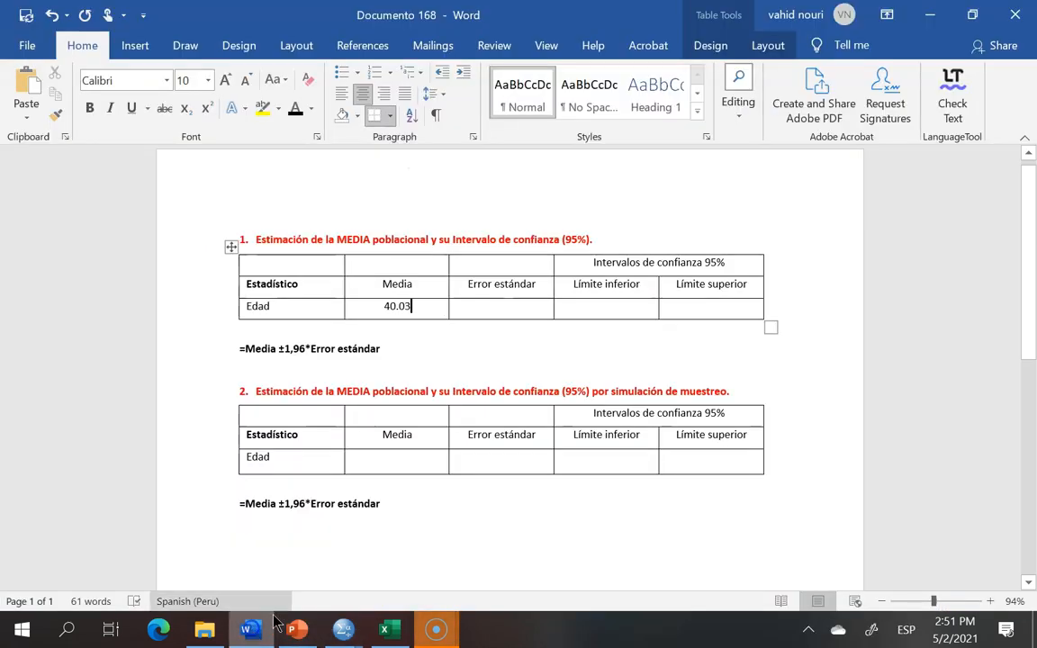
{"action": "left_click", "coordinate": [482, 307]}
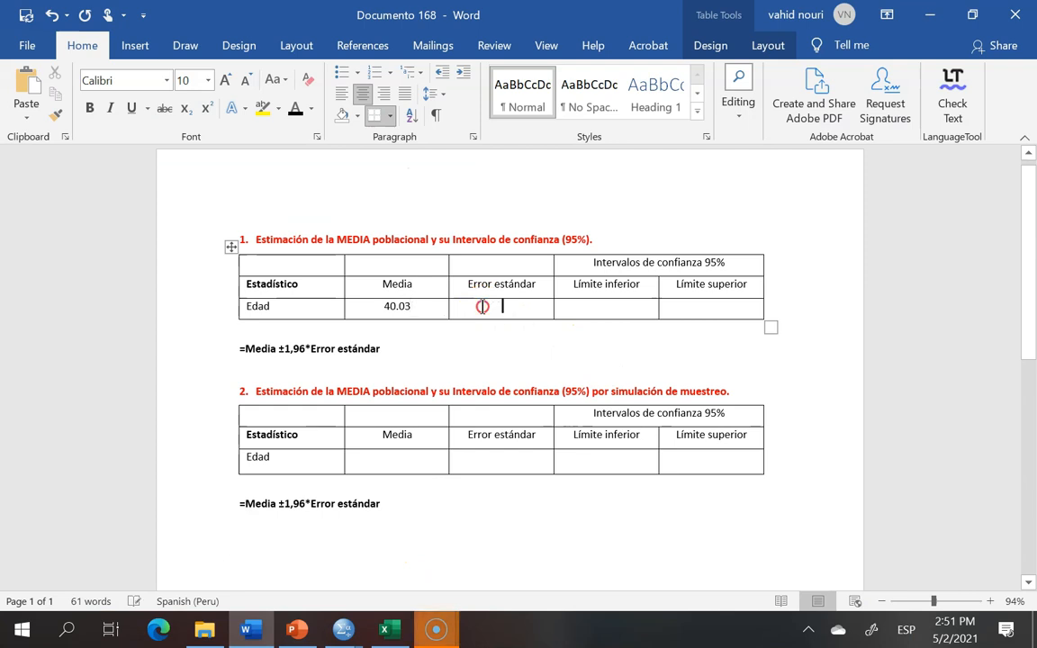
{"action": "right_click", "coordinate": [484, 307]}
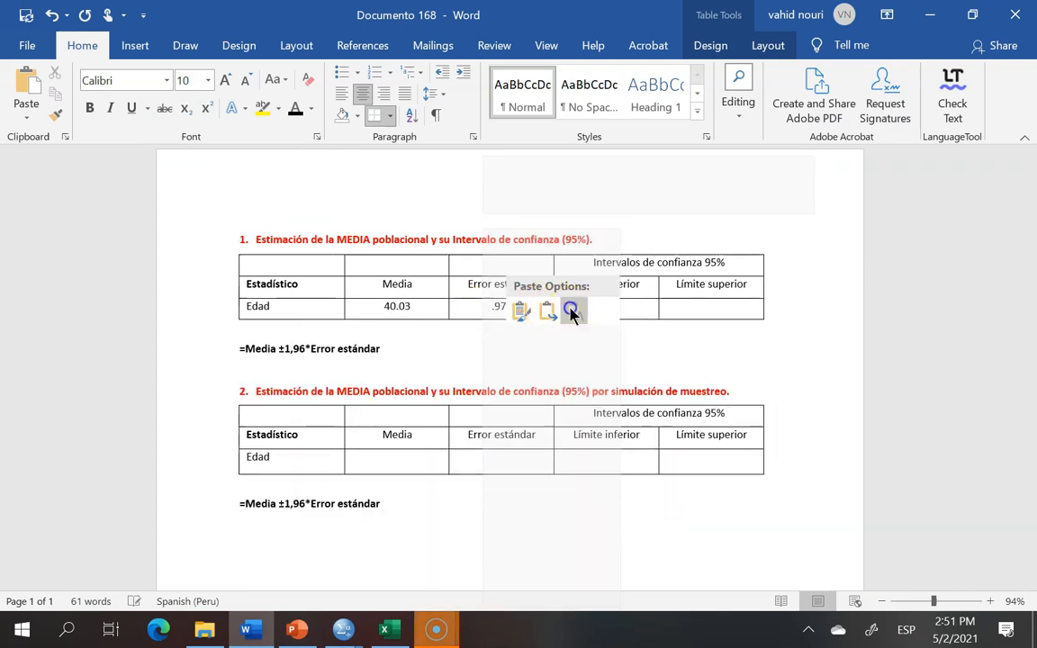
{"action": "left_click", "coordinate": [570, 310]}
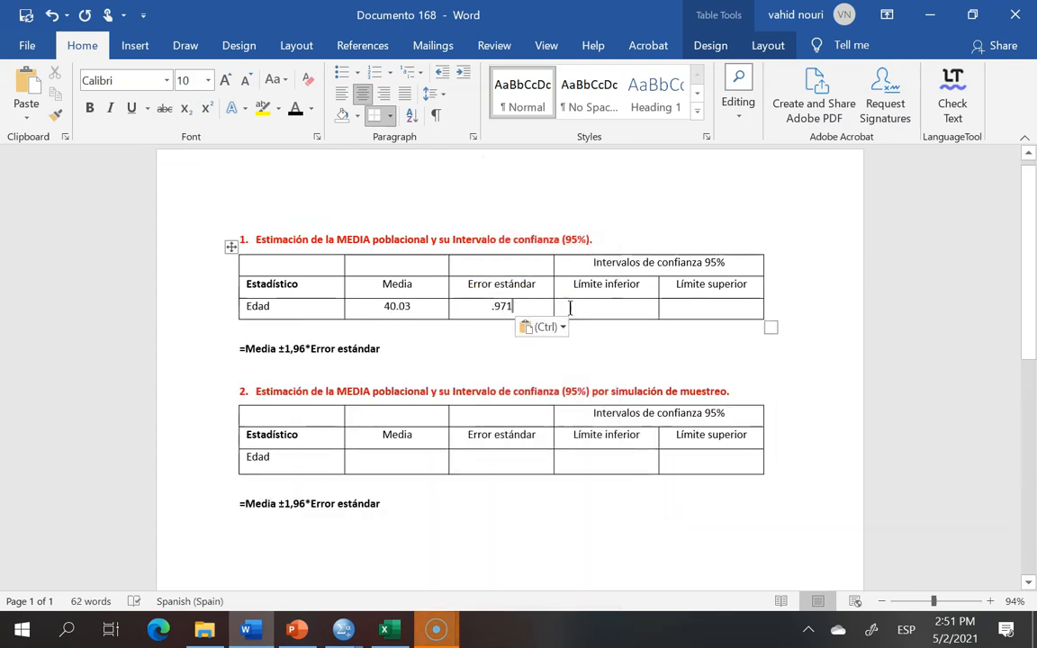
{"action": "left_click", "coordinate": [493, 306]}
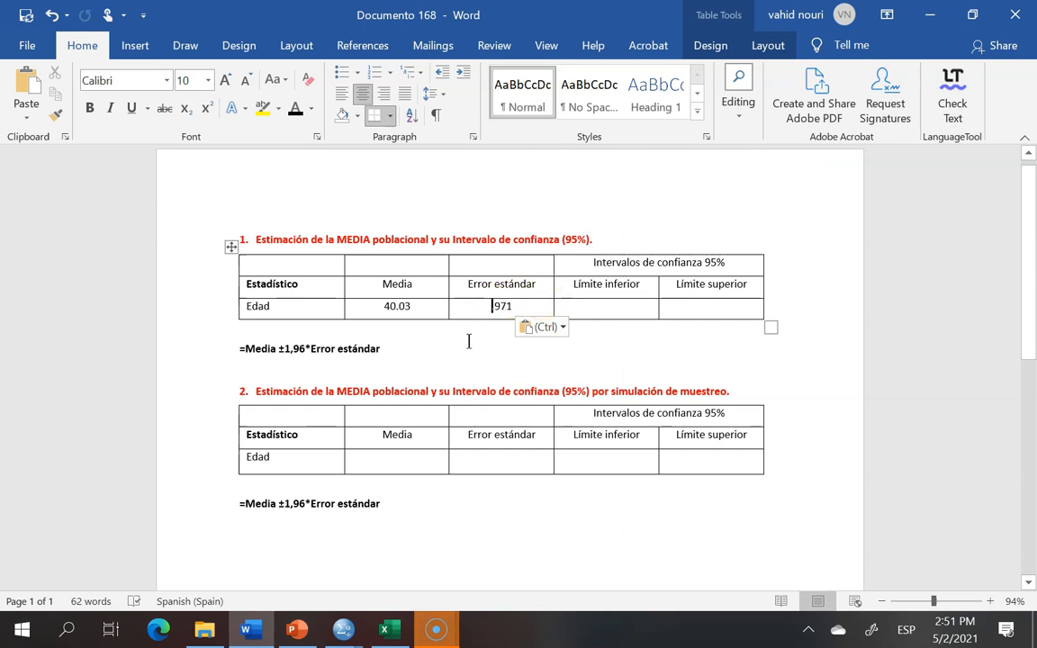
{"action": "type", "text": "0."}
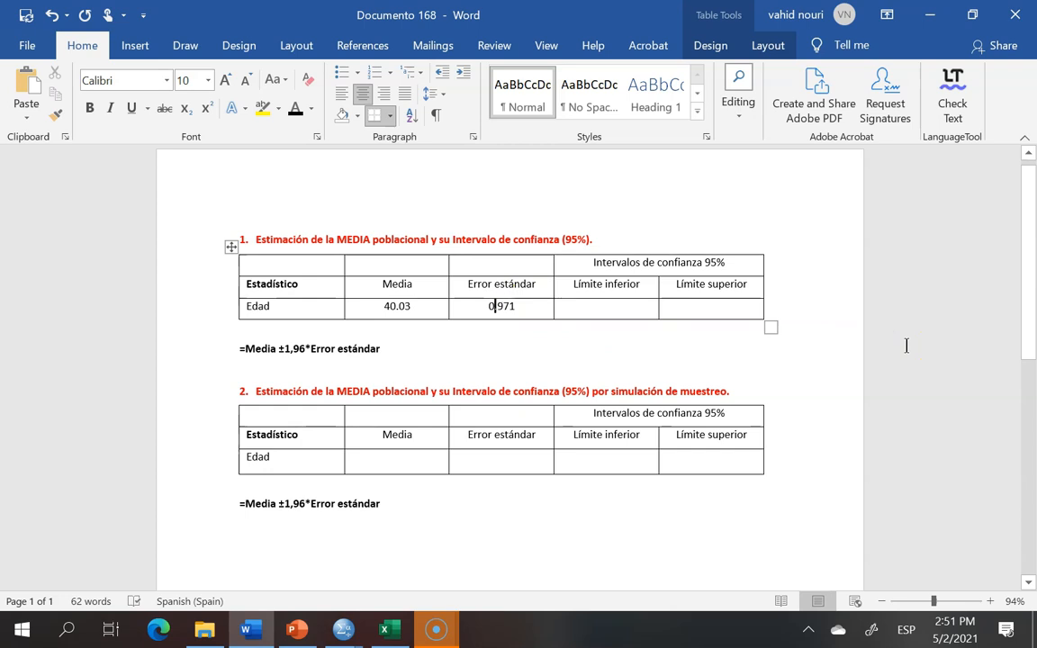
{"action": "left_click", "coordinate": [230, 245]}
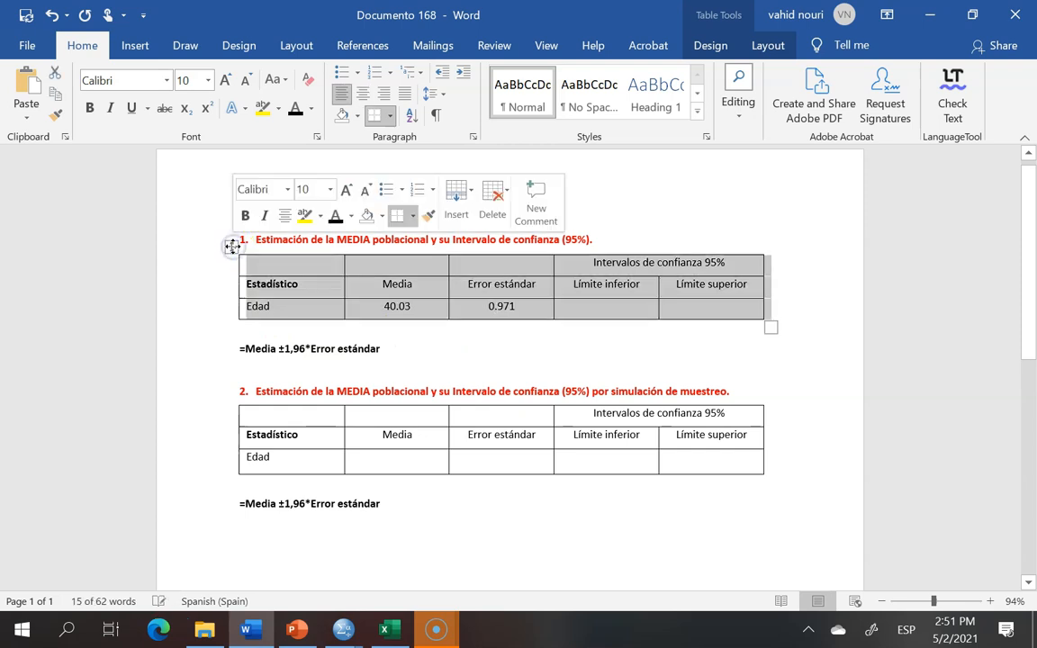
{"action": "left_click", "coordinate": [925, 334]}
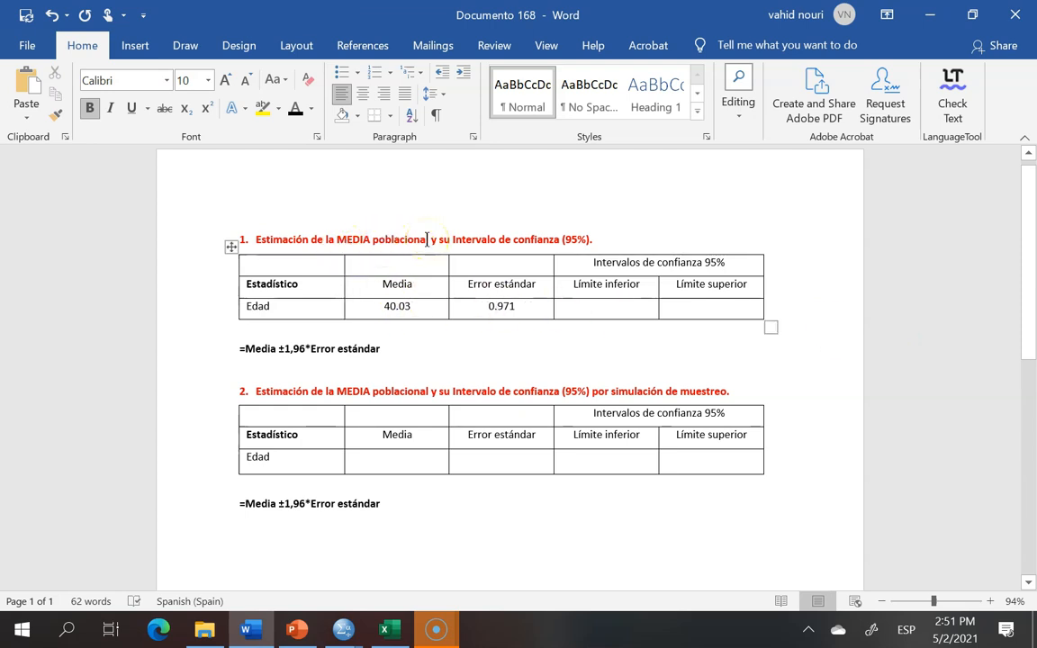
{"action": "left_click_drag", "start_coordinate": [379, 306], "coordinate": [420, 304]}
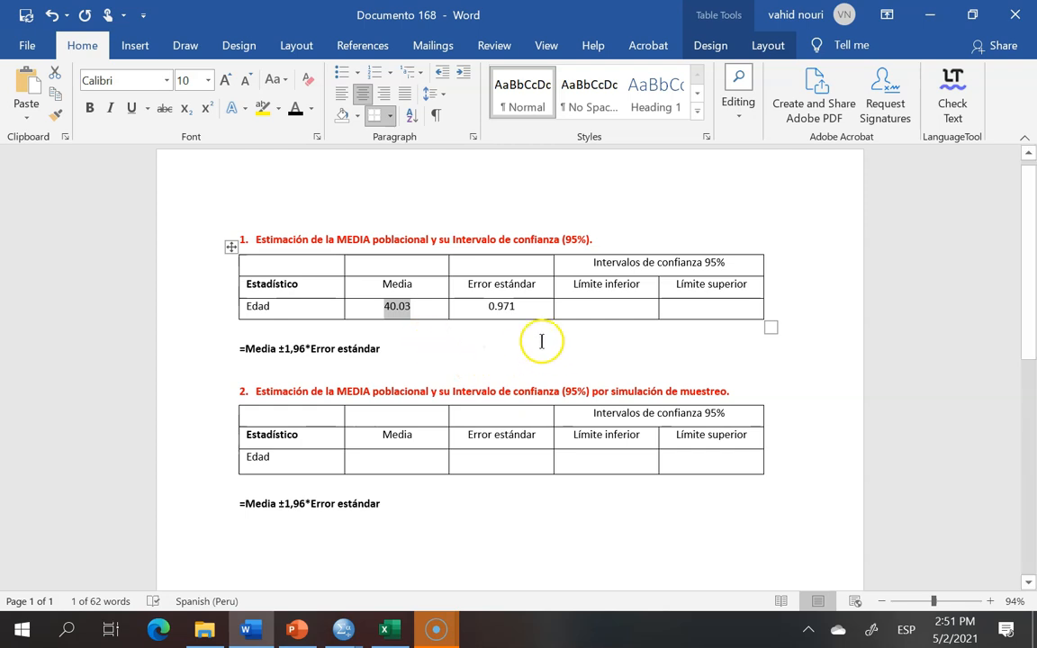
{"action": "left_click", "coordinate": [579, 306]}
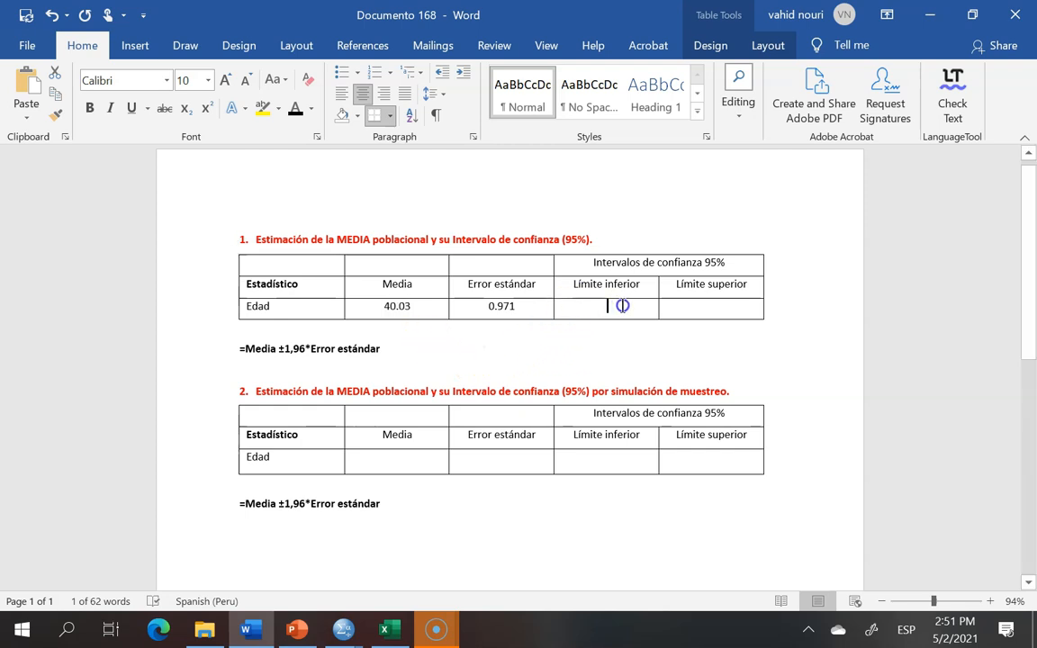
{"action": "left_click", "coordinate": [697, 309]}
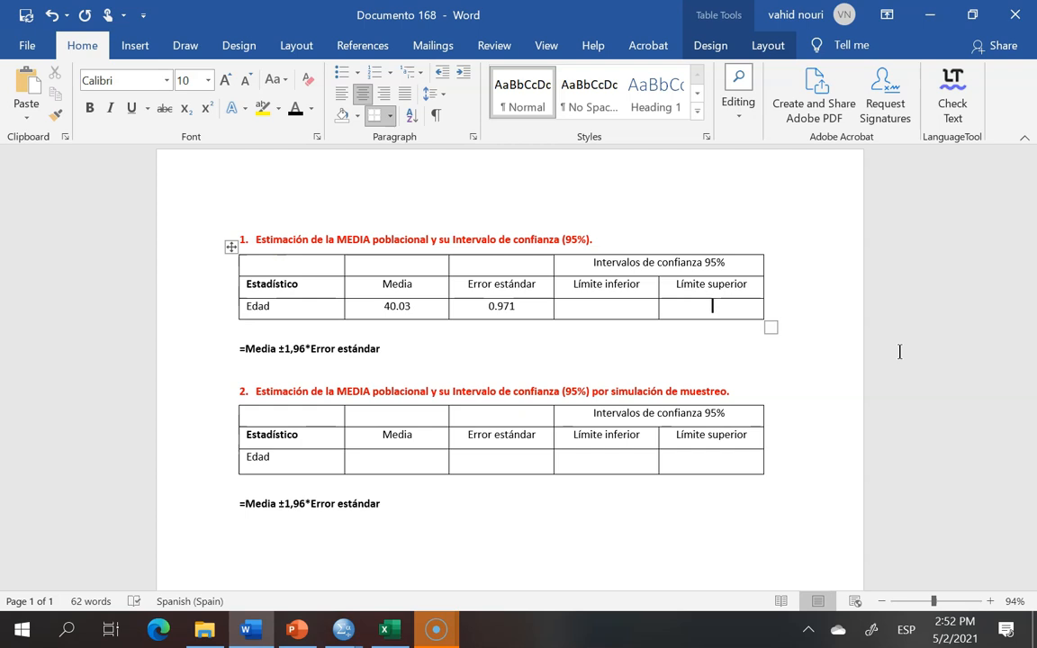
{"action": "left_click", "coordinate": [579, 304]}
{"action": "left_click", "coordinate": [710, 306]}
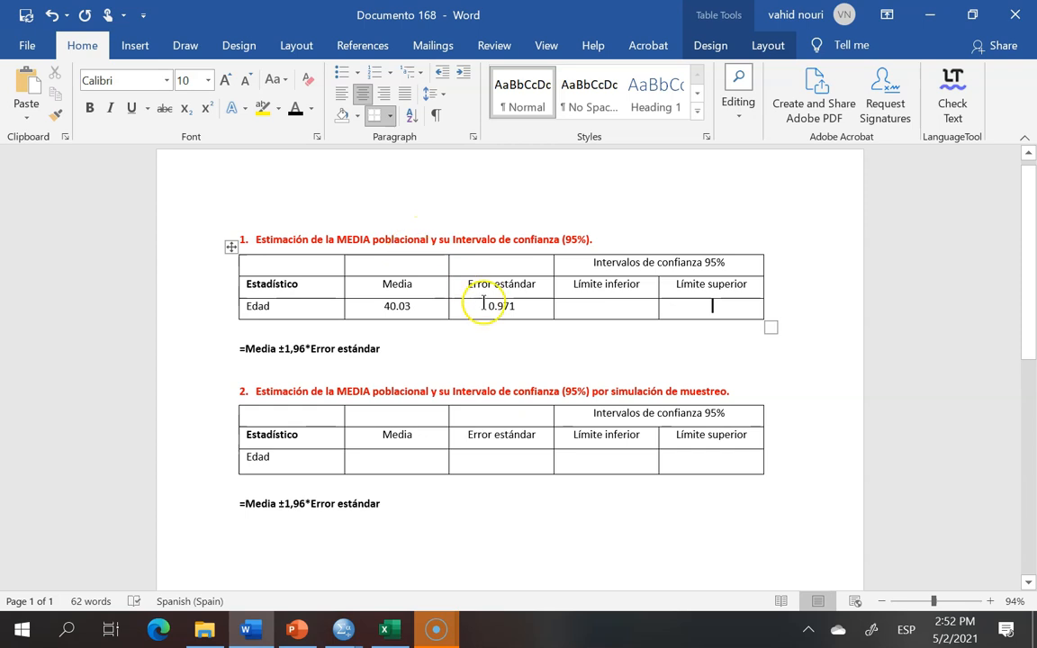
{"action": "left_click_drag", "start_coordinate": [570, 285], "coordinate": [739, 284]}
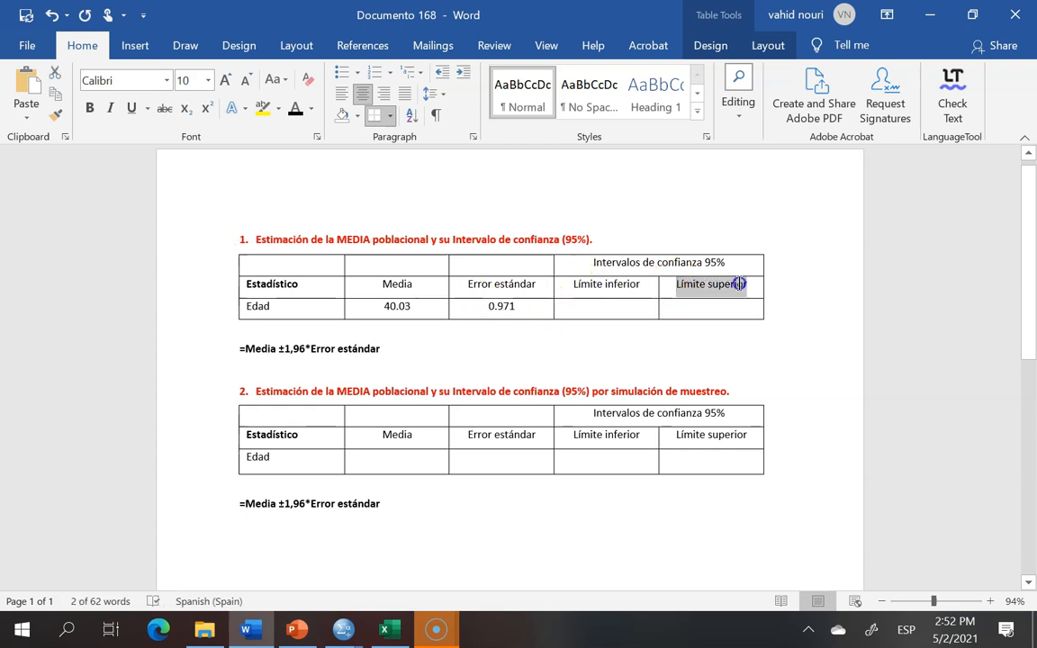
{"action": "left_click", "coordinate": [915, 407]}
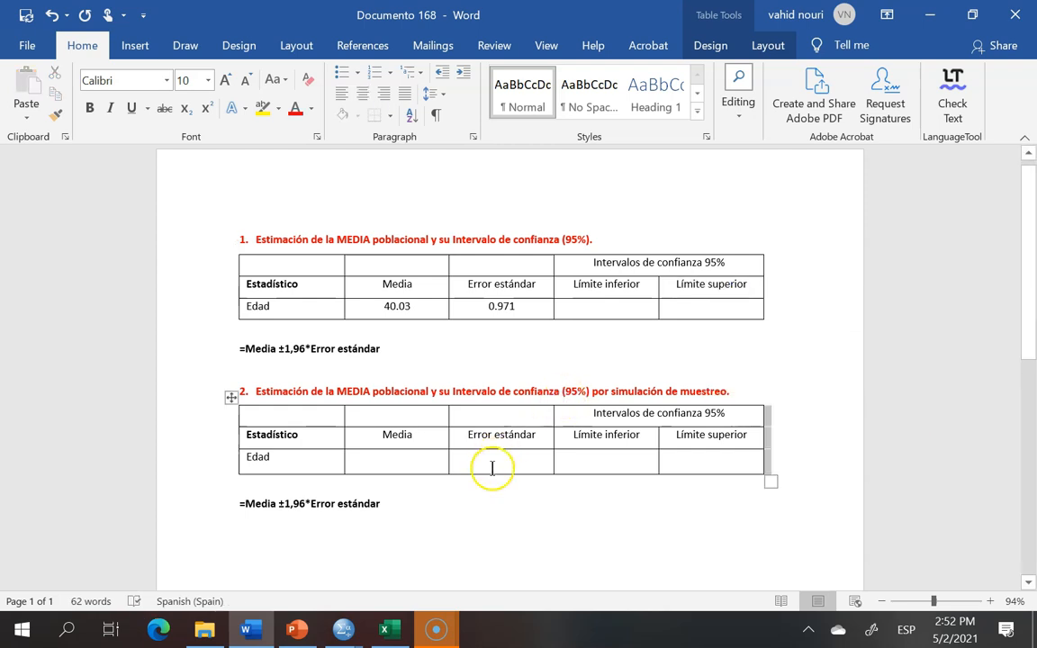
Step: Select and copy the whole first results table in the Word report
{"action": "left_click", "coordinate": [269, 258]}
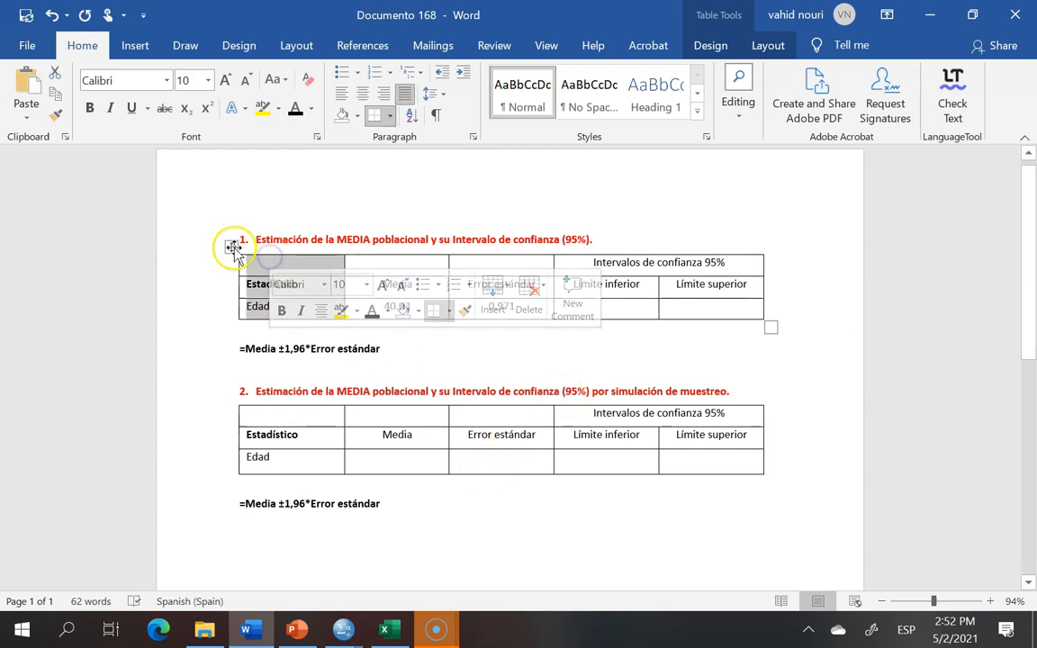
{"action": "left_click", "coordinate": [232, 248]}
{"action": "right_click", "coordinate": [232, 248]}
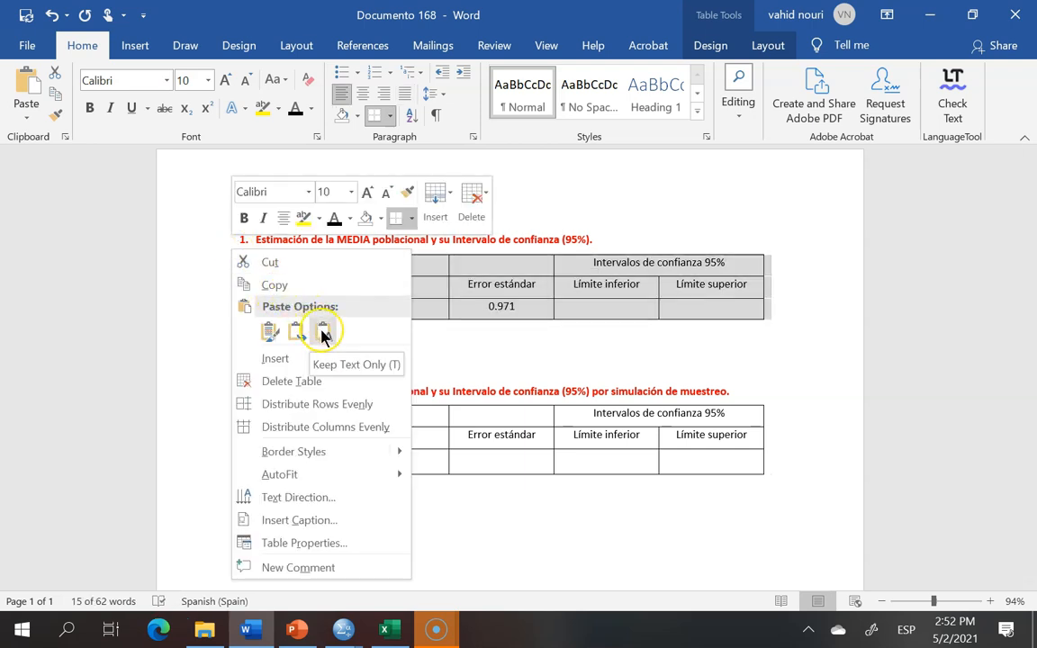
{"action": "left_click", "coordinate": [275, 286]}
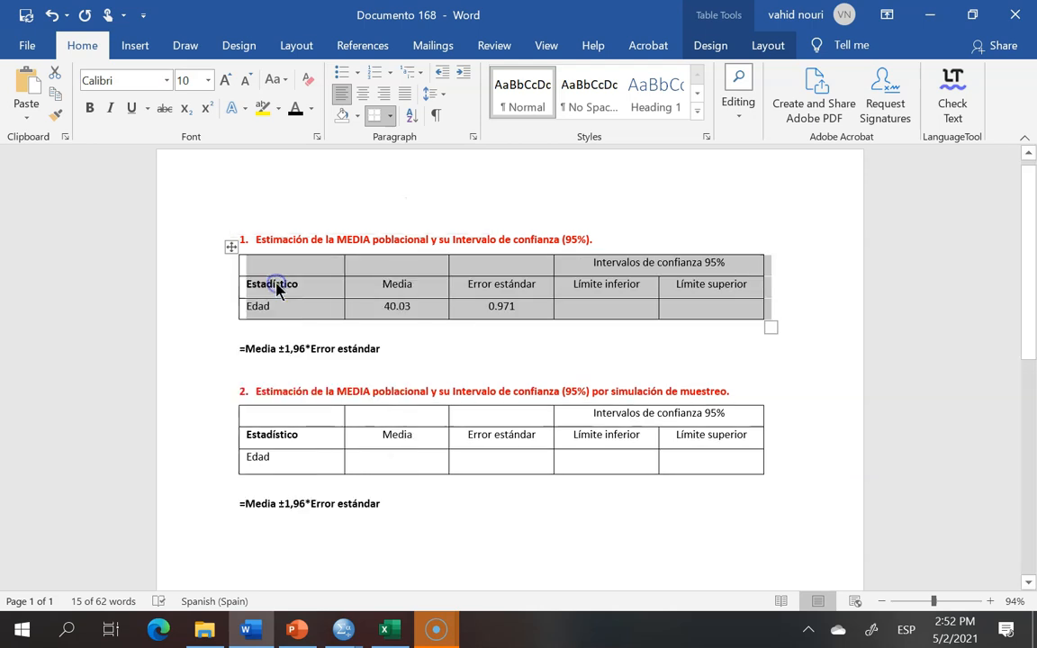
Step: Switch to Excel and paste the table into cell A1 of the blank sheet keeping source formatting
{"action": "left_click", "coordinate": [389, 630]}
{"action": "left_click", "coordinate": [62, 210]}
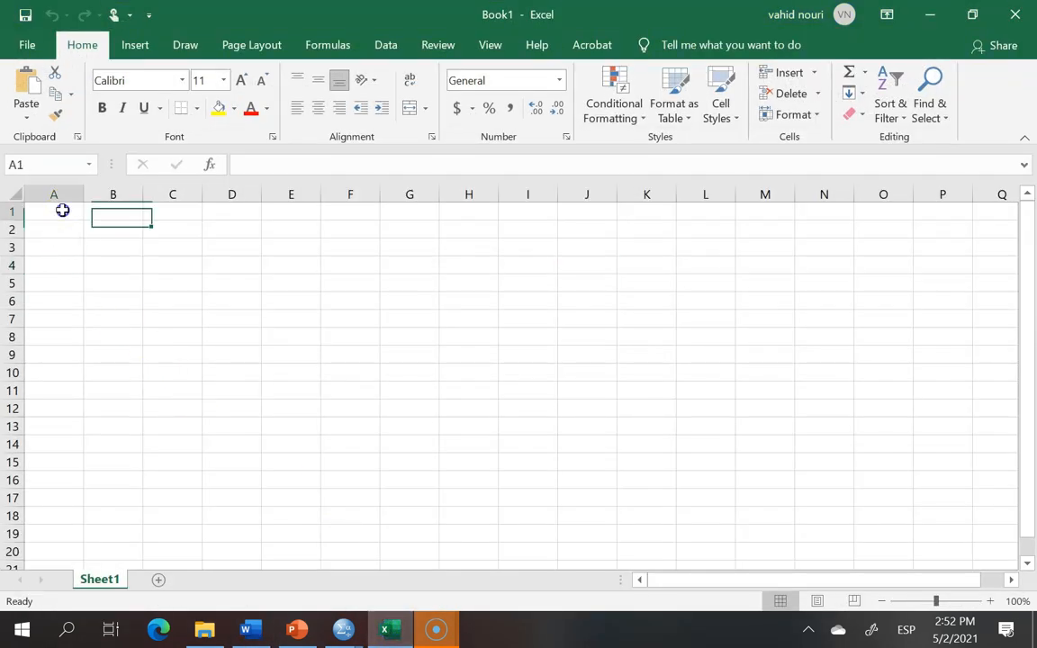
{"action": "right_click", "coordinate": [62, 211]}
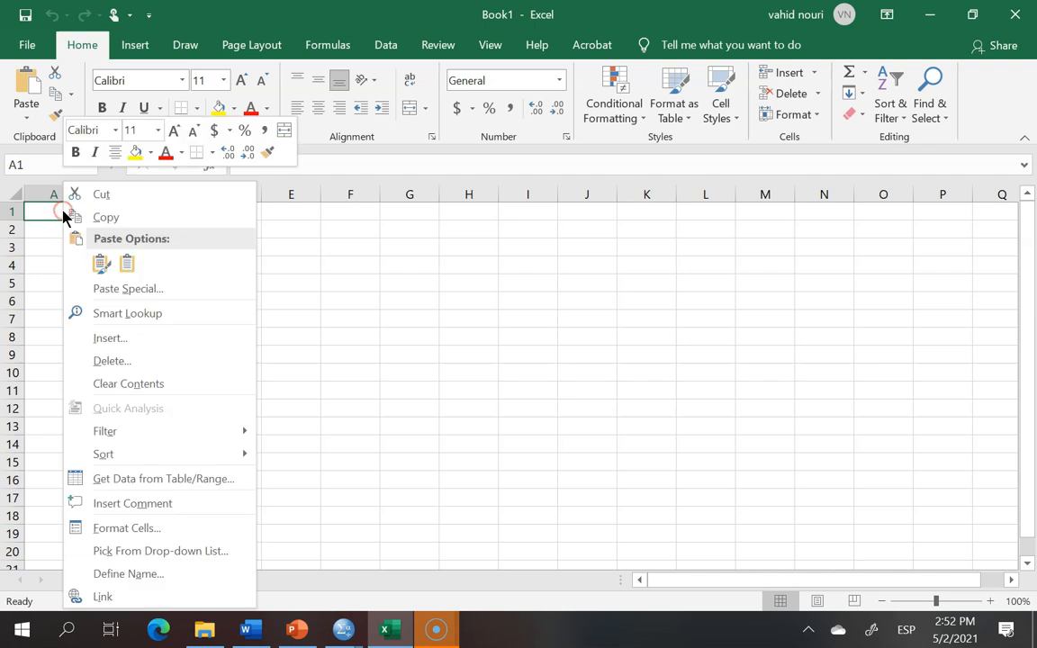
{"action": "left_click", "coordinate": [99, 265]}
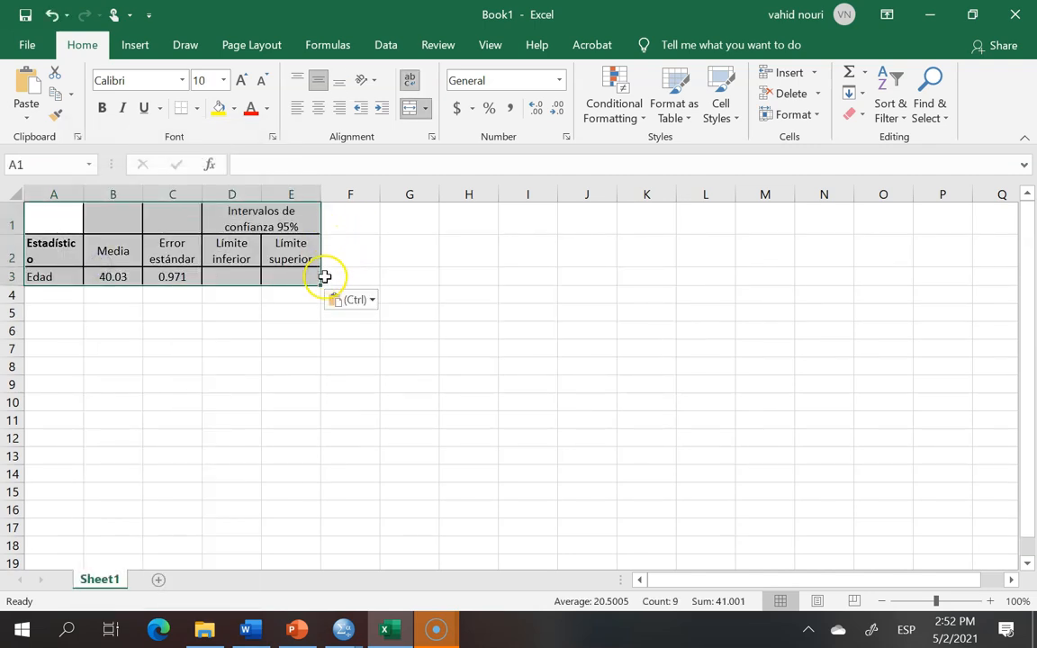
Step: Widen columns D and E so the confidence interval headers fit on one line
{"action": "left_click_drag", "start_coordinate": [320, 191], "coordinate": [420, 193]}
{"action": "left_click_drag", "start_coordinate": [203, 197], "coordinate": [361, 196]}
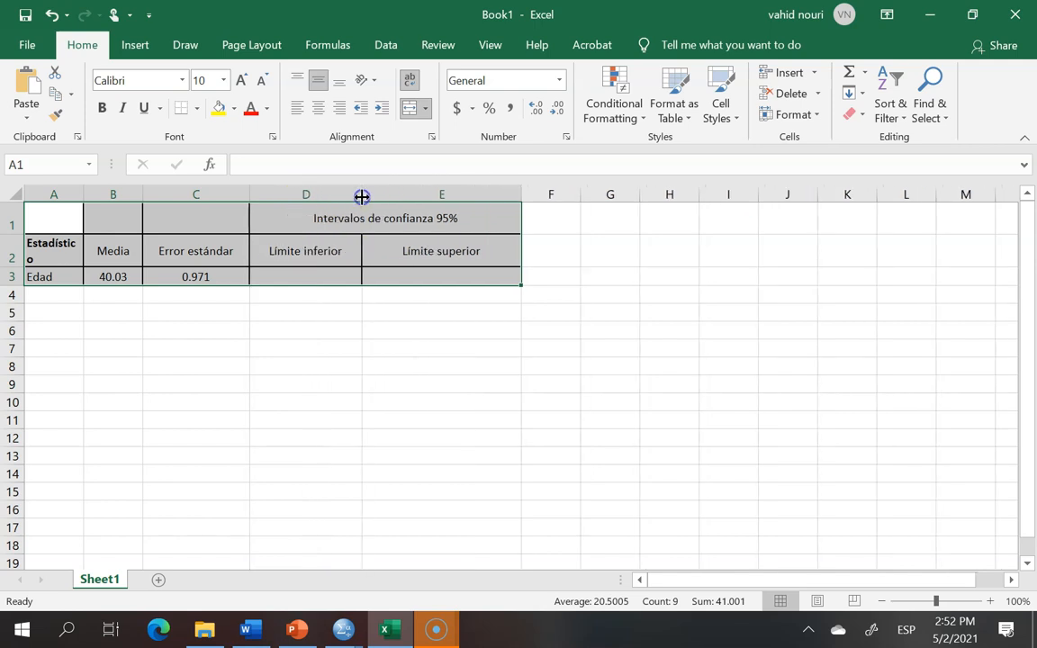
Step: In D3, turn the pasted Media -1,96*Error estándar text into a formula starting =B3-1,96*, referencing the mean cell
{"action": "left_click", "coordinate": [344, 279]}
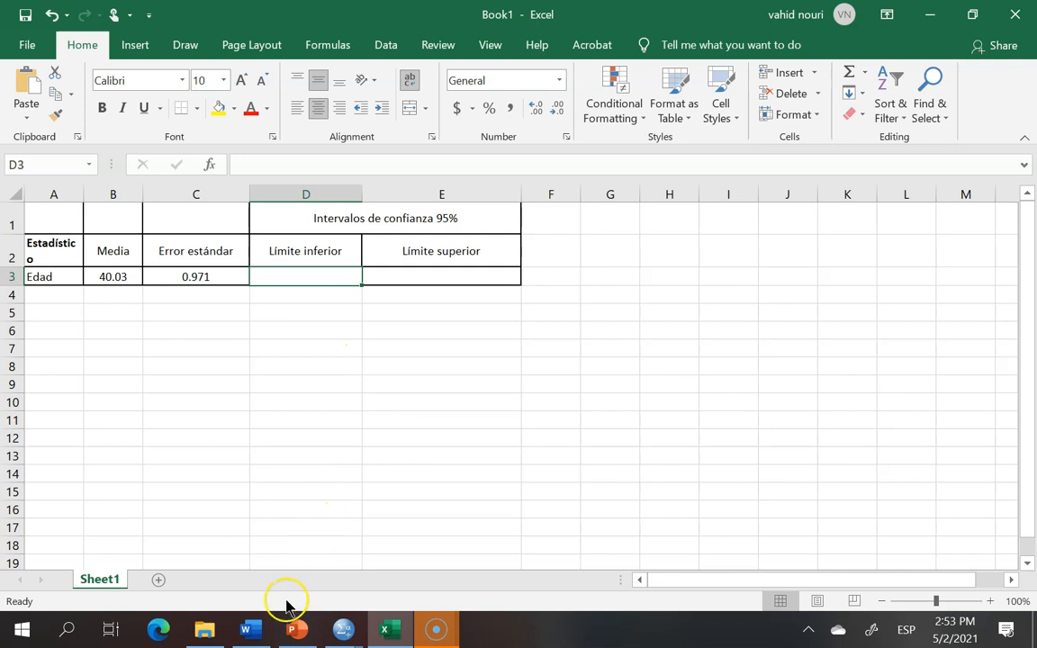
{"action": "left_click", "coordinate": [250, 627]}
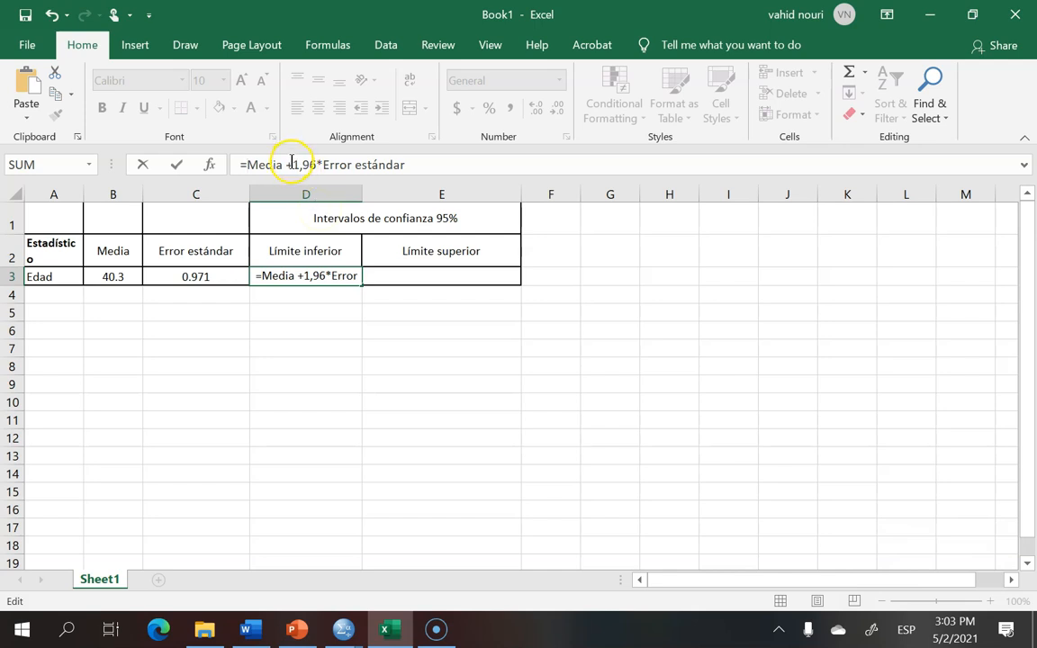
{"action": "key", "text": "BackSpace"}
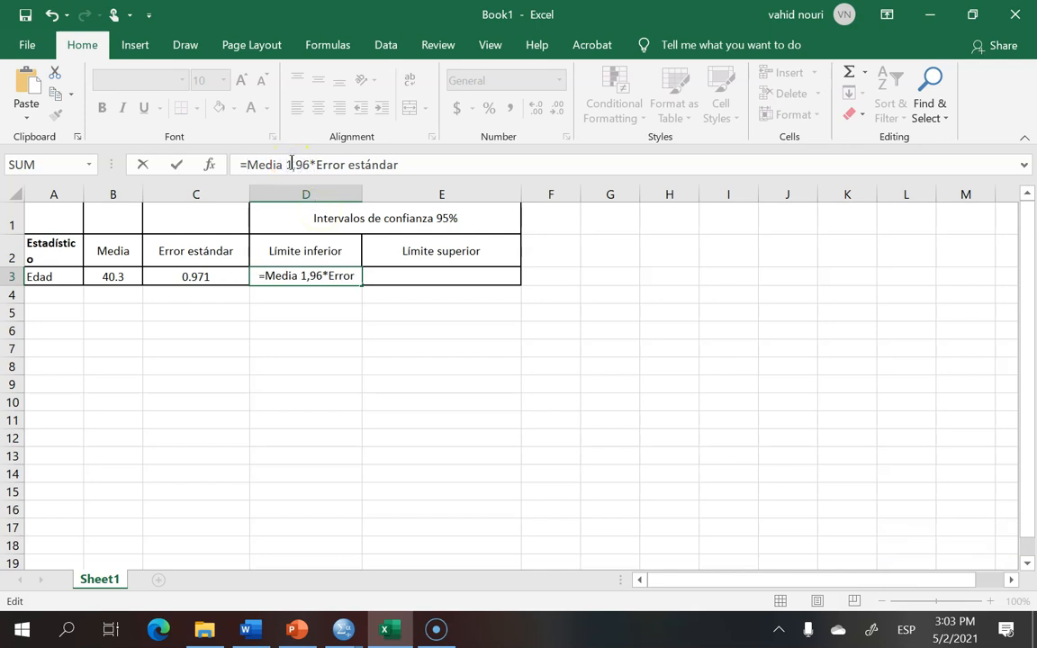
{"action": "type", "text": "-"}
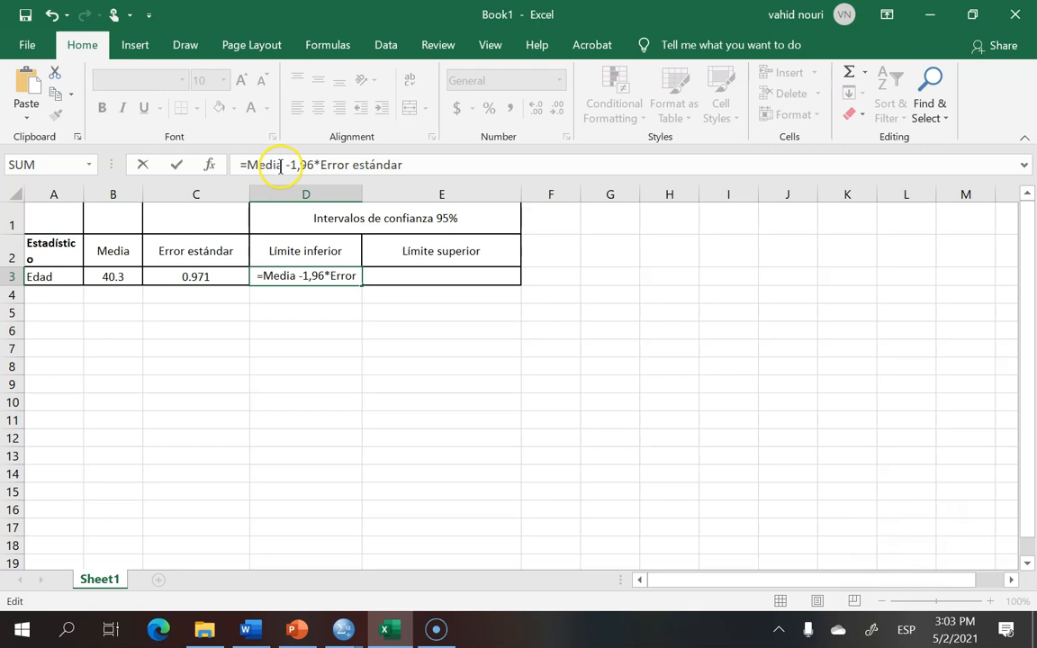
{"action": "key", "text": "BackSpace"}
{"action": "key", "text": "BackSpace"}
{"action": "key", "text": "BackSpace"}
{"action": "key", "text": "BackSpace"}
{"action": "key", "text": "BackSpace"}
{"action": "key", "text": "BackSpace"}
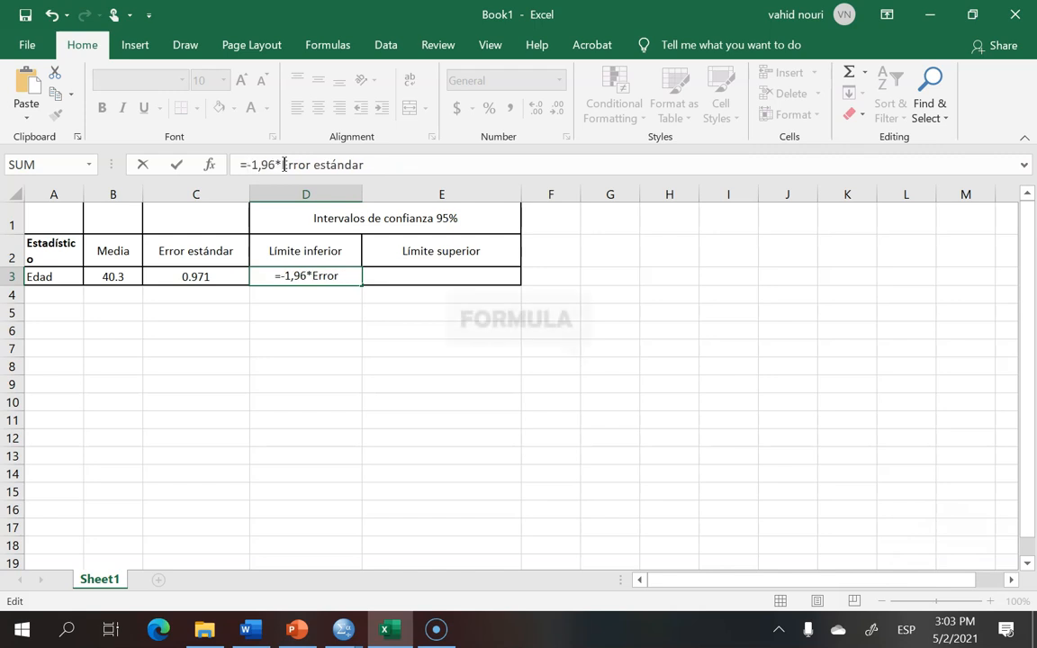
{"action": "left_click", "coordinate": [114, 277]}
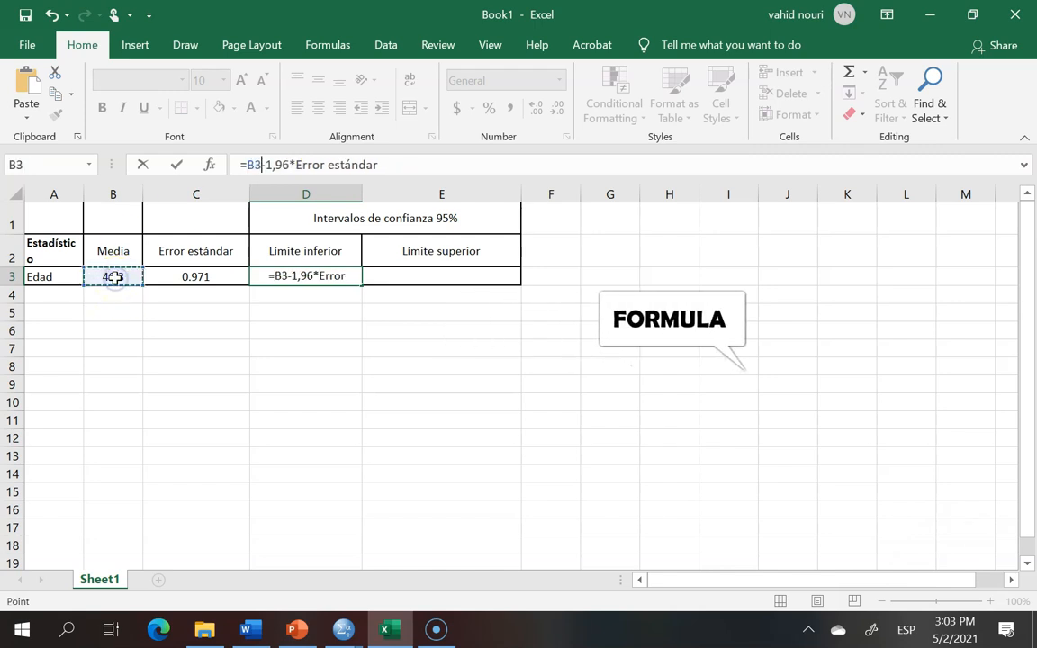
{"action": "left_click", "coordinate": [277, 165]}
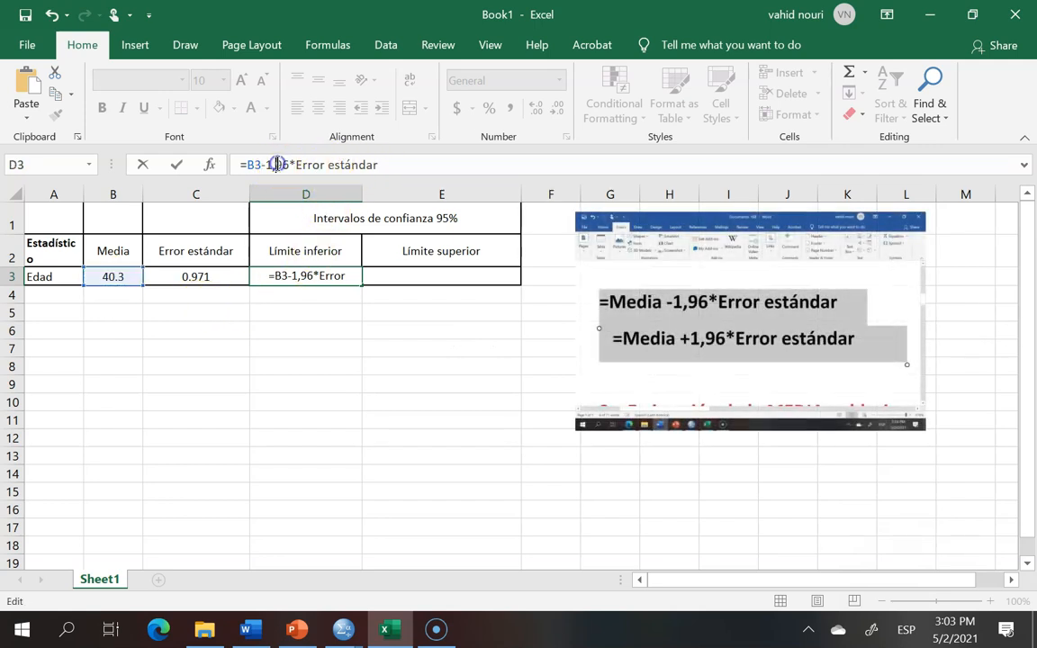
Step: Change the decimal comma to a point and replace Error estándar with C3, entering =B3-1.96*C3 in D3
{"action": "key", "text": "BackSpace"}
{"action": "type", "text": "."}
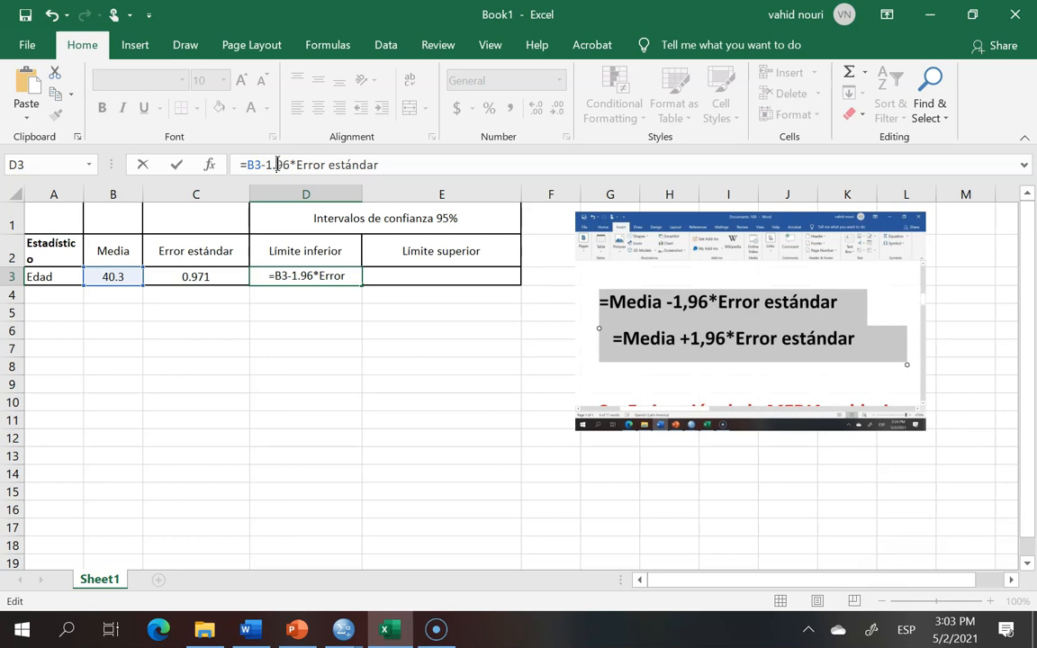
{"action": "left_click", "coordinate": [381, 164]}
{"action": "key", "text": "BackSpace"}
{"action": "key", "text": "BackSpace"}
{"action": "key", "text": "BackSpace"}
{"action": "key", "text": "BackSpace"}
{"action": "key", "text": "BackSpace"}
{"action": "key", "text": "BackSpace"}
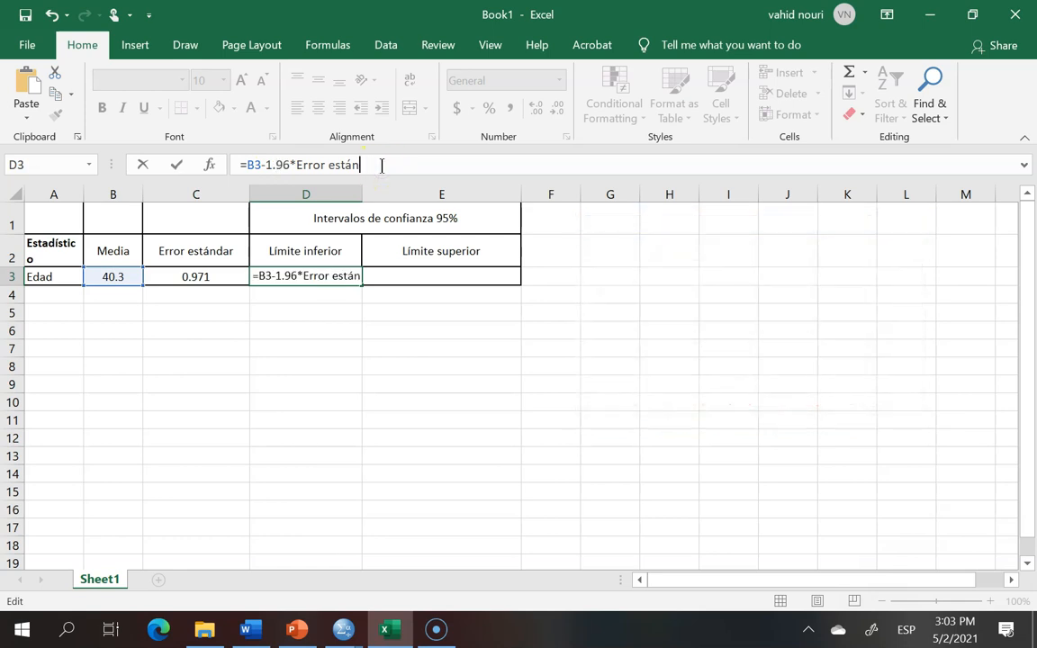
{"action": "key", "text": "BackSpace"}
{"action": "key", "text": "BackSpace"}
{"action": "key", "text": "BackSpace"}
{"action": "key", "text": "BackSpace"}
{"action": "key", "text": "BackSpace"}
{"action": "key", "text": "BackSpace"}
{"action": "key", "text": "BackSpace"}
{"action": "key", "text": "BackSpace"}
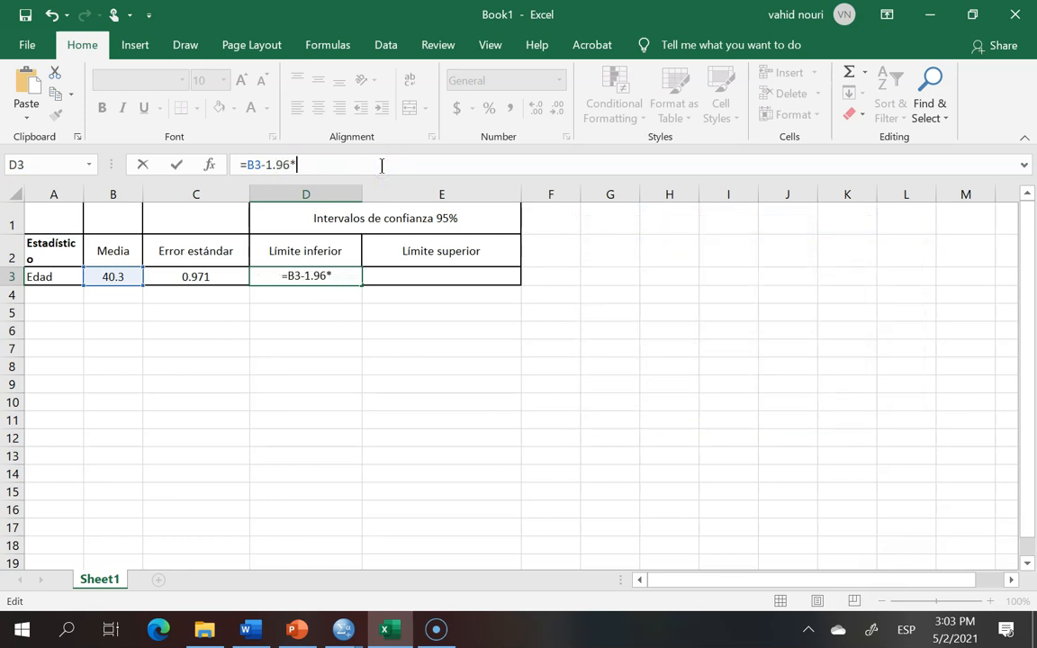
{"action": "left_click", "coordinate": [191, 277]}
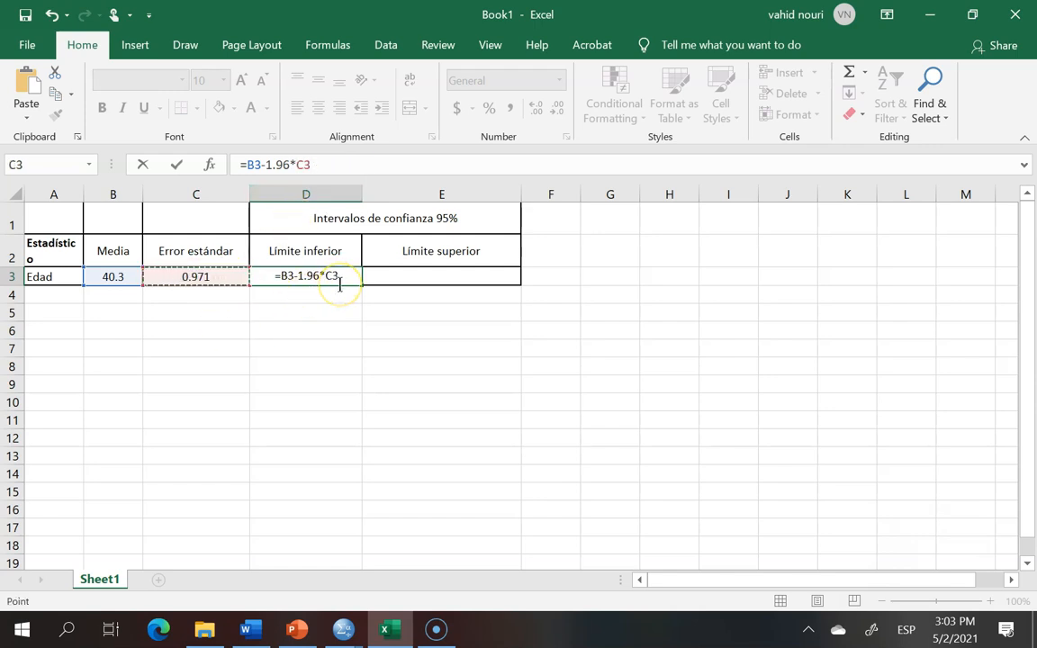
{"action": "key", "text": "Return"}
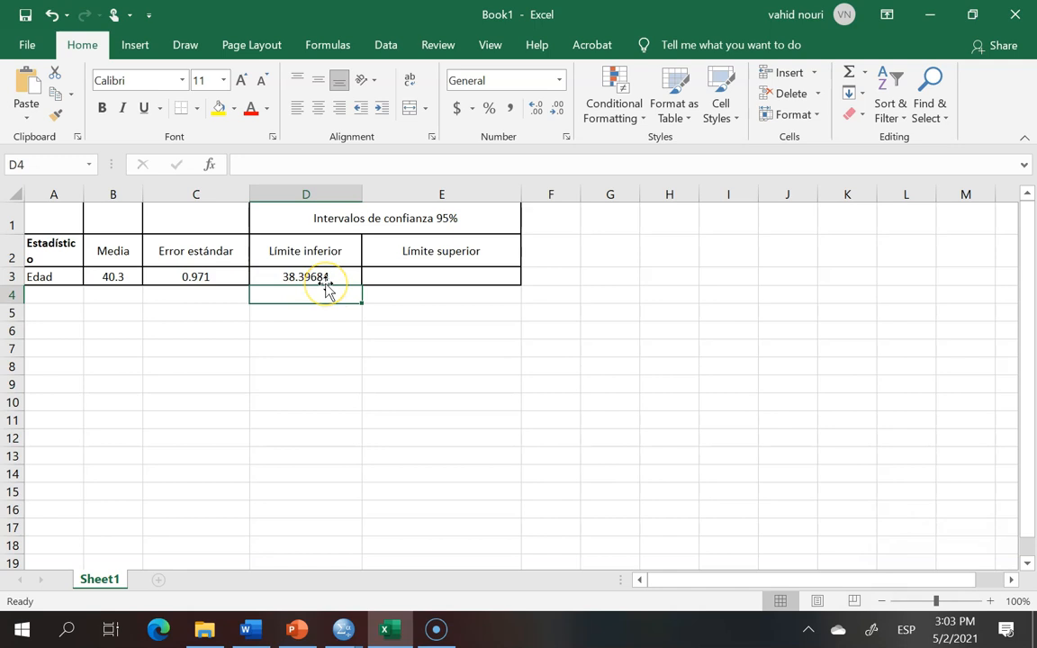
Step: Paste the upper limit formula text into E3, prefix it with = and replace Media with a reference to B3
{"action": "left_click", "coordinate": [429, 276]}
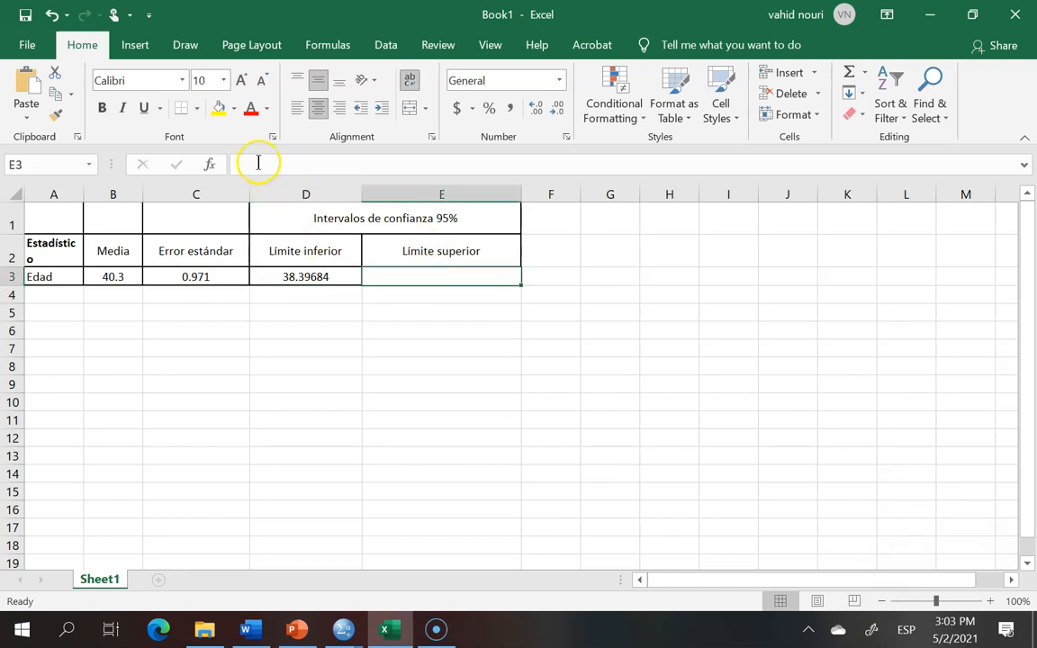
{"action": "left_click", "coordinate": [257, 164]}
{"action": "right_click", "coordinate": [259, 165]}
{"action": "left_click", "coordinate": [295, 243]}
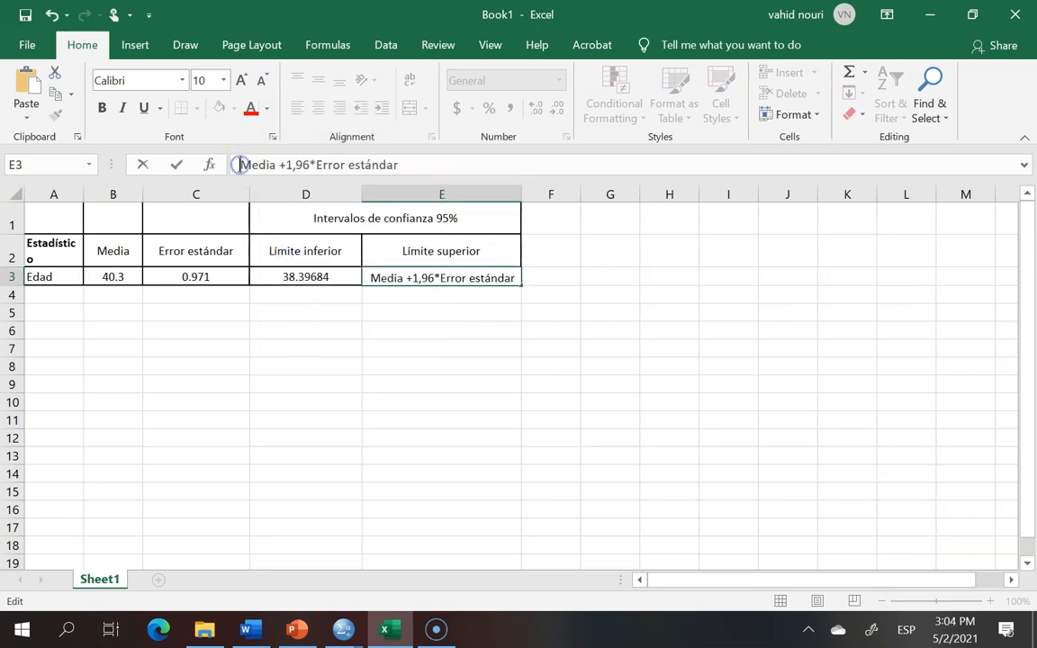
{"action": "type", "text": "?"}
{"action": "key", "text": "BackSpace"}
{"action": "type", "text": "="}
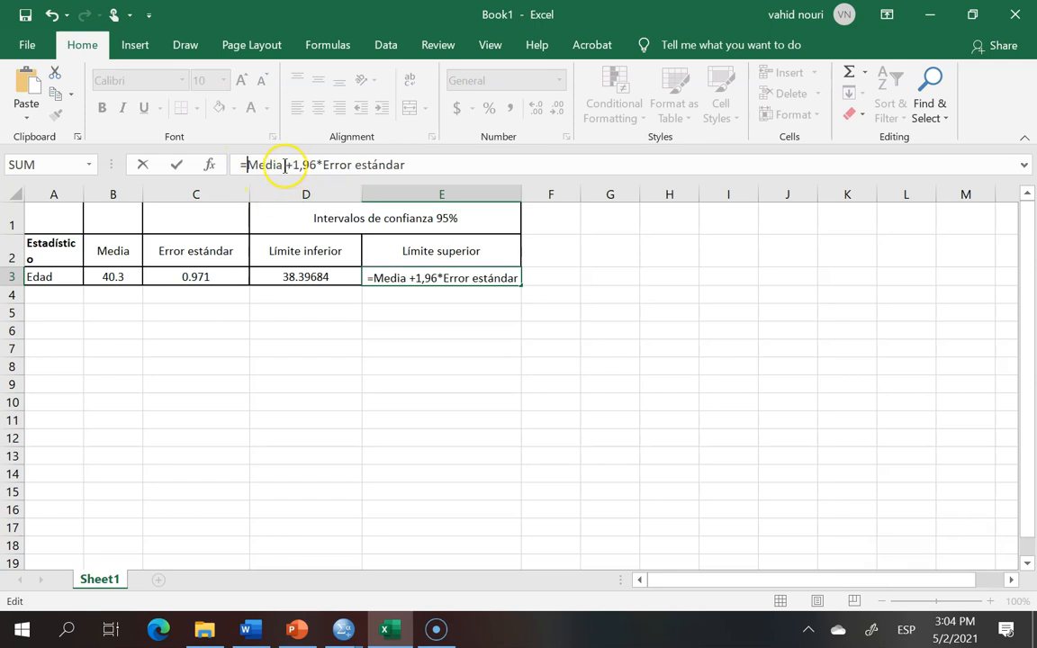
{"action": "left_click", "coordinate": [284, 164]}
{"action": "key", "text": "BackSpace"}
{"action": "key", "text": "BackSpace"}
{"action": "key", "text": "BackSpace"}
{"action": "key", "text": "BackSpace"}
{"action": "key", "text": "BackSpace"}
{"action": "key", "text": "BackSpace"}
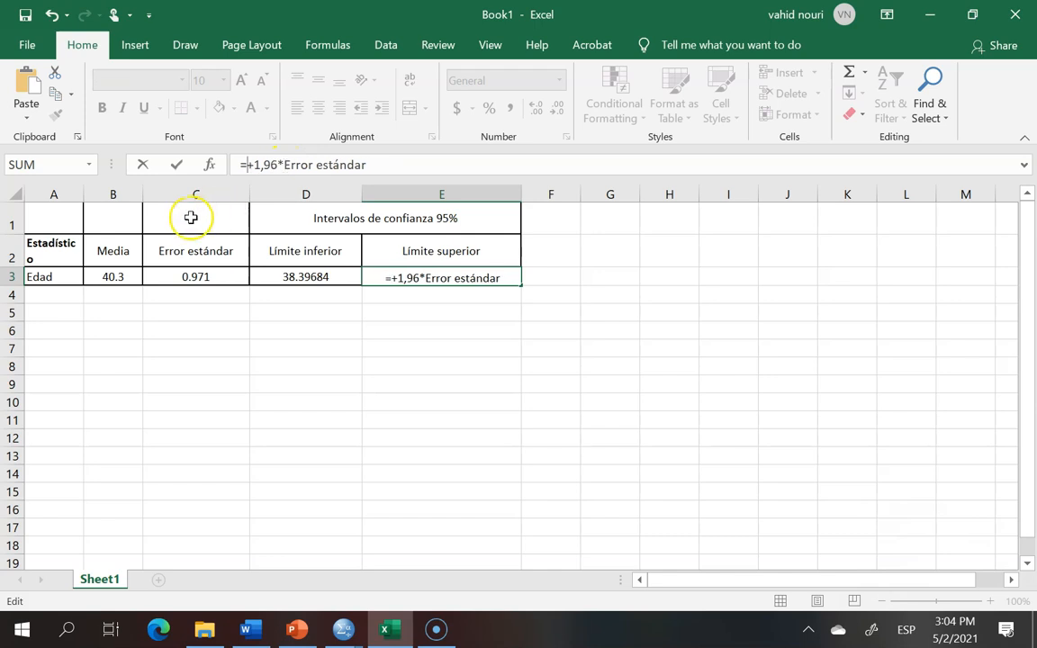
{"action": "left_click", "coordinate": [112, 277]}
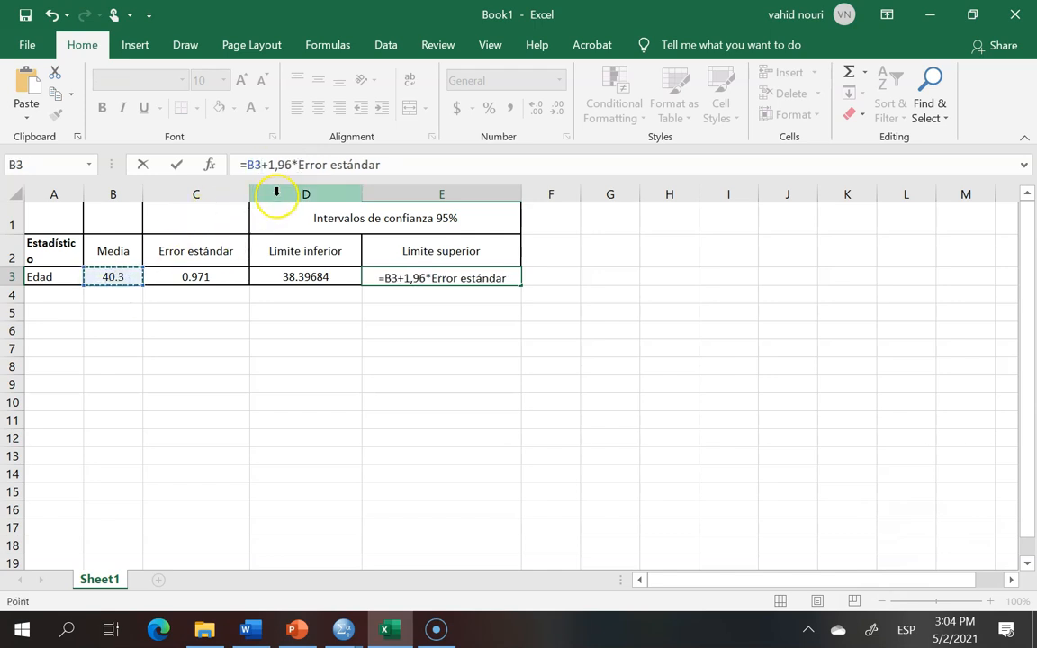
Step: In E3, change the decimal comma to a point and replace Error estándar with C3, entering =B3+1.96*C3
{"action": "left_click", "coordinate": [262, 171]}
{"action": "left_click", "coordinate": [280, 165]}
{"action": "key", "text": "BackSpace"}
{"action": "type", "text": "."}
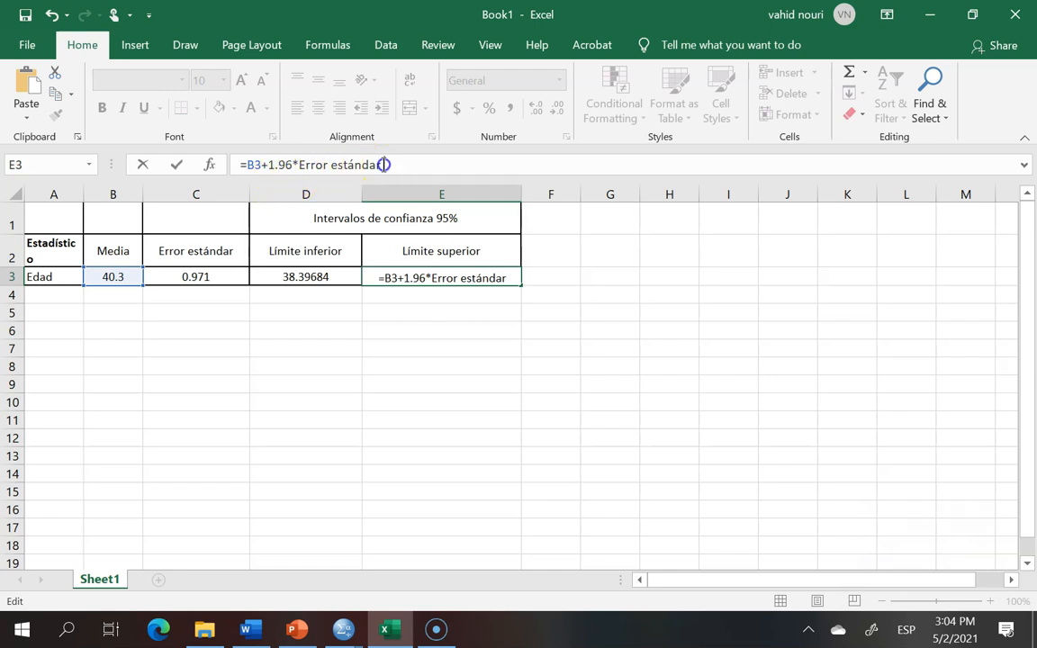
{"action": "key", "text": "BackSpace"}
{"action": "key", "text": "BackSpace"}
{"action": "key", "text": "BackSpace"}
{"action": "key", "text": "BackSpace"}
{"action": "key", "text": "BackSpace"}
{"action": "key", "text": "BackSpace"}
{"action": "key", "text": "BackSpace"}
{"action": "key", "text": "BackSpace"}
{"action": "key", "text": "BackSpace"}
{"action": "key", "text": "BackSpace"}
{"action": "key", "text": "BackSpace"}
{"action": "key", "text": "BackSpace"}
{"action": "key", "text": "BackSpace"}
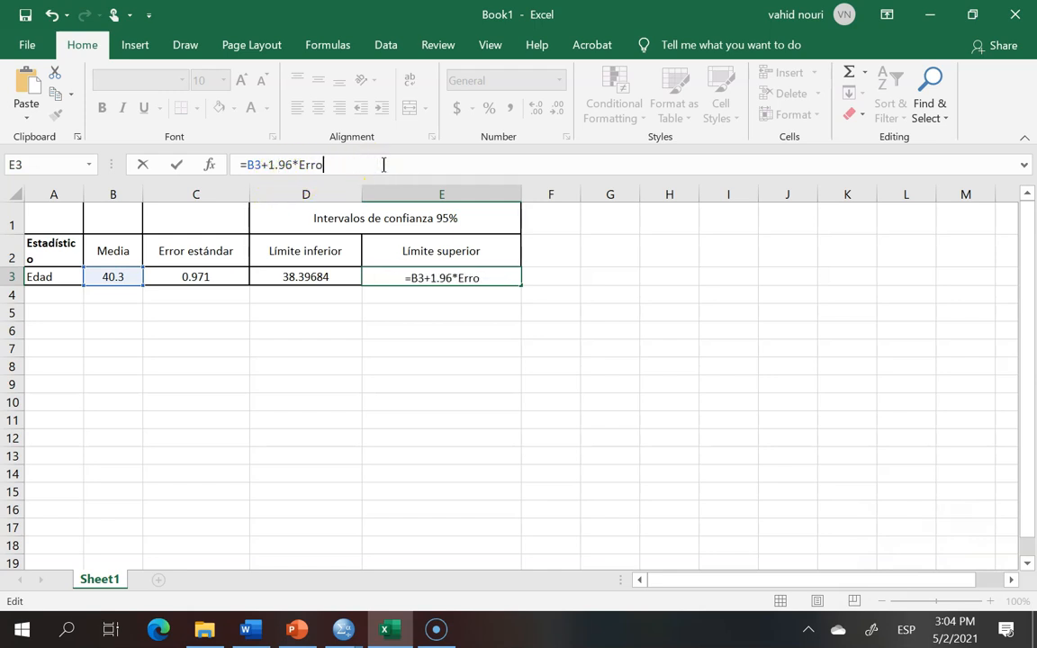
{"action": "key", "text": "BackSpace"}
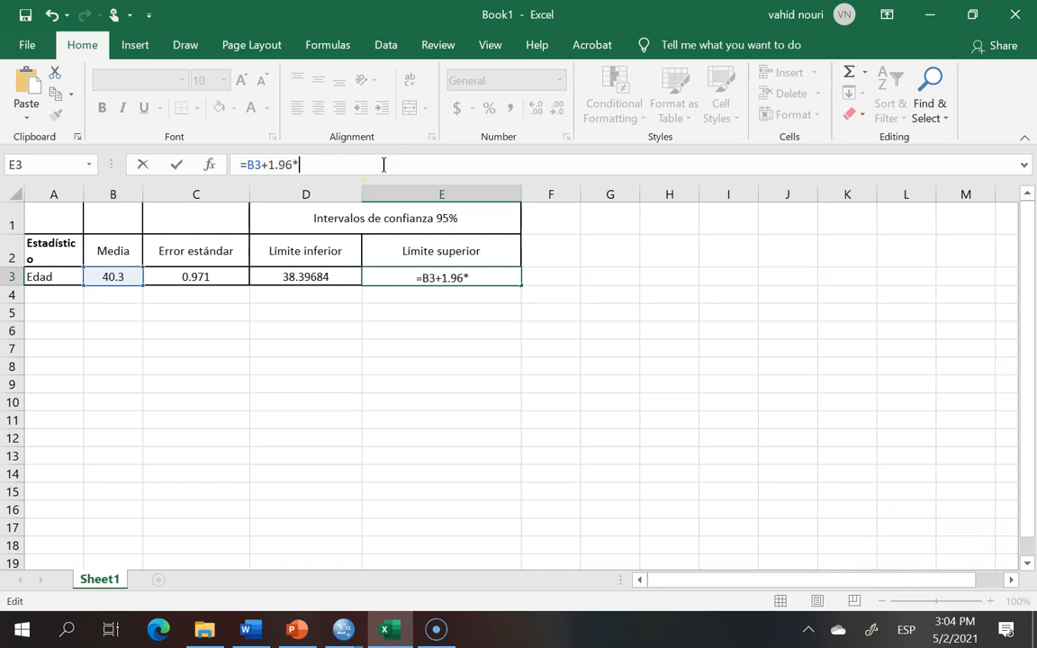
{"action": "left_click", "coordinate": [194, 278]}
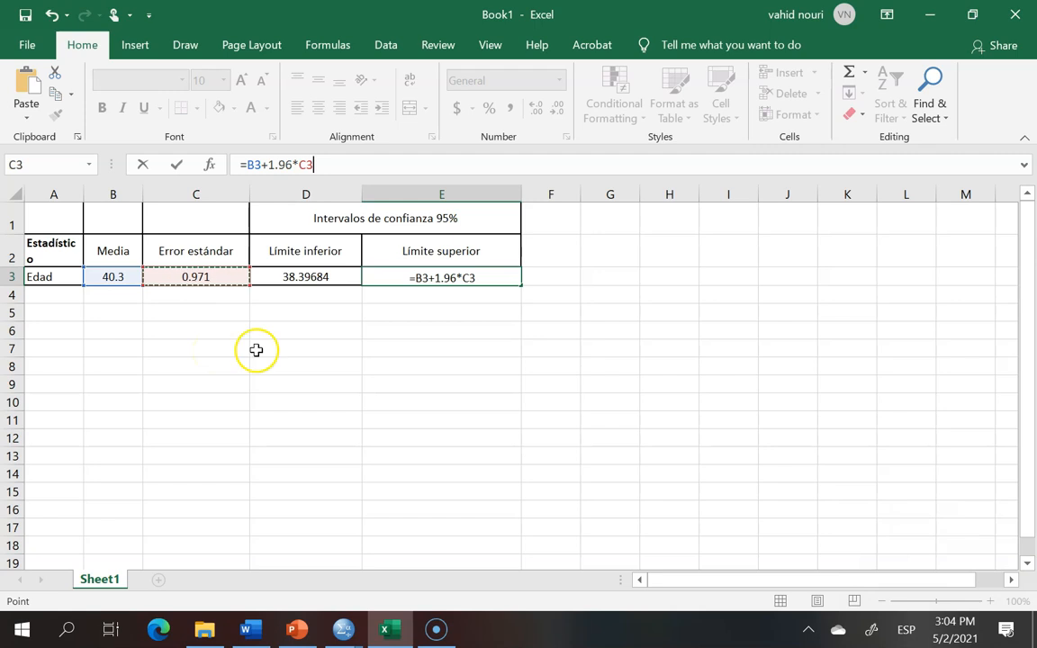
{"action": "key", "text": "Return"}
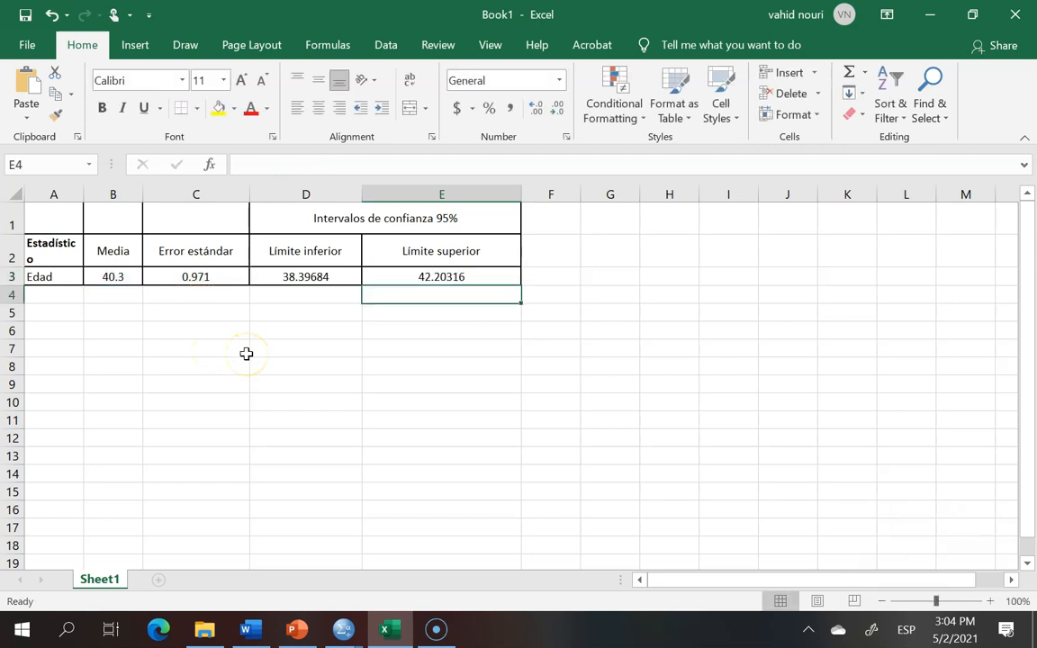
Step: Check the formulas in D3 and E3, then copy the two confidence limit cells D3:E3
{"action": "left_click", "coordinate": [486, 275]}
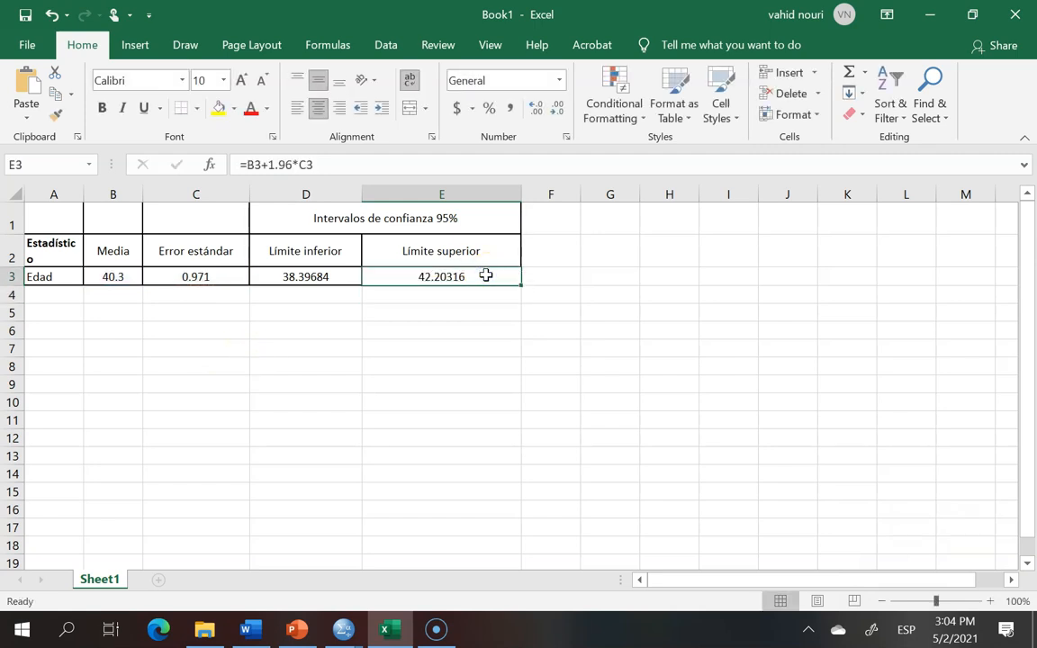
{"action": "left_click", "coordinate": [286, 276]}
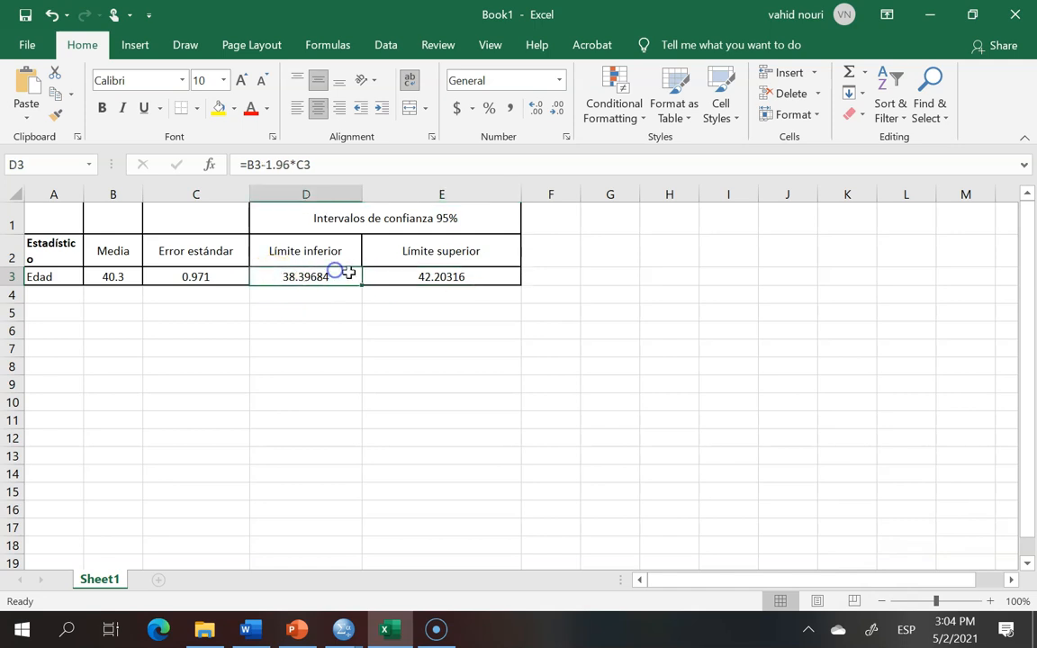
{"action": "left_click", "coordinate": [389, 277]}
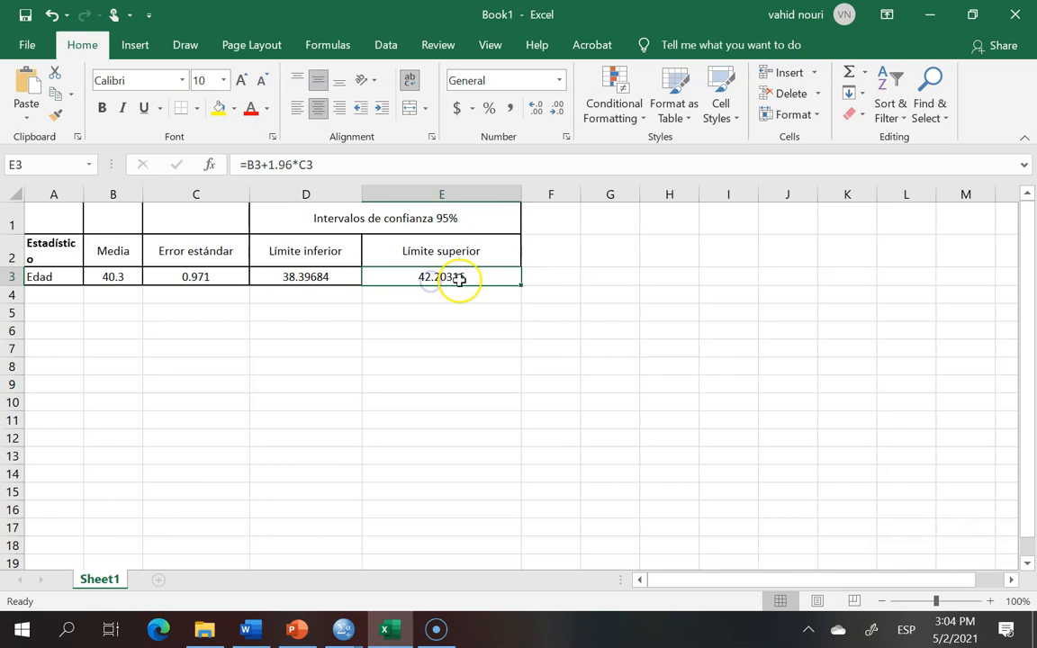
{"action": "left_click", "coordinate": [299, 277]}
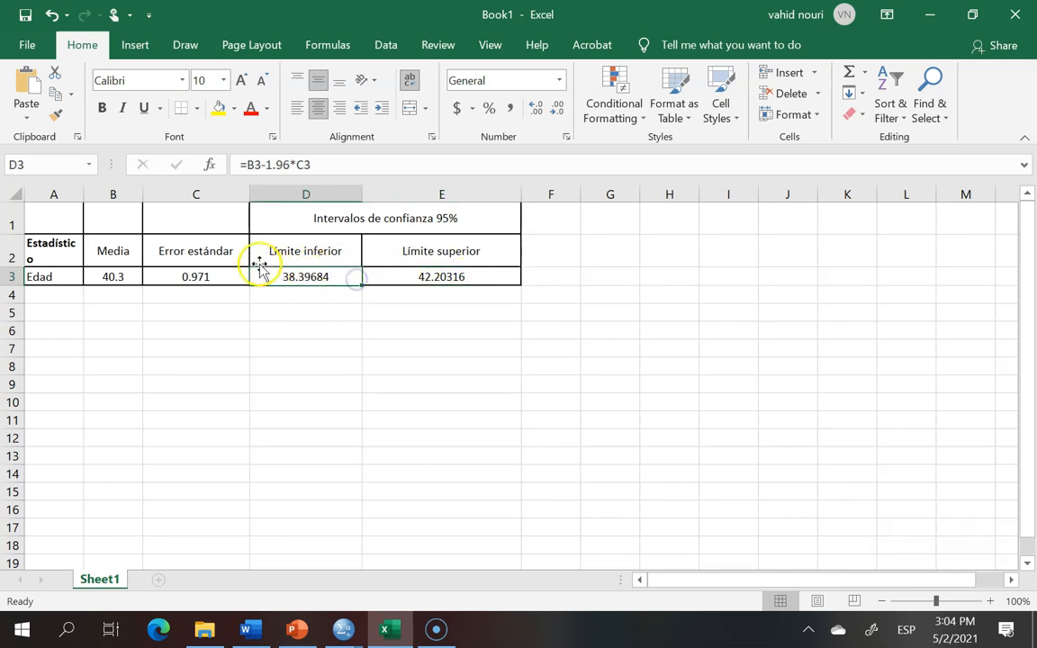
{"action": "left_click", "coordinate": [286, 313]}
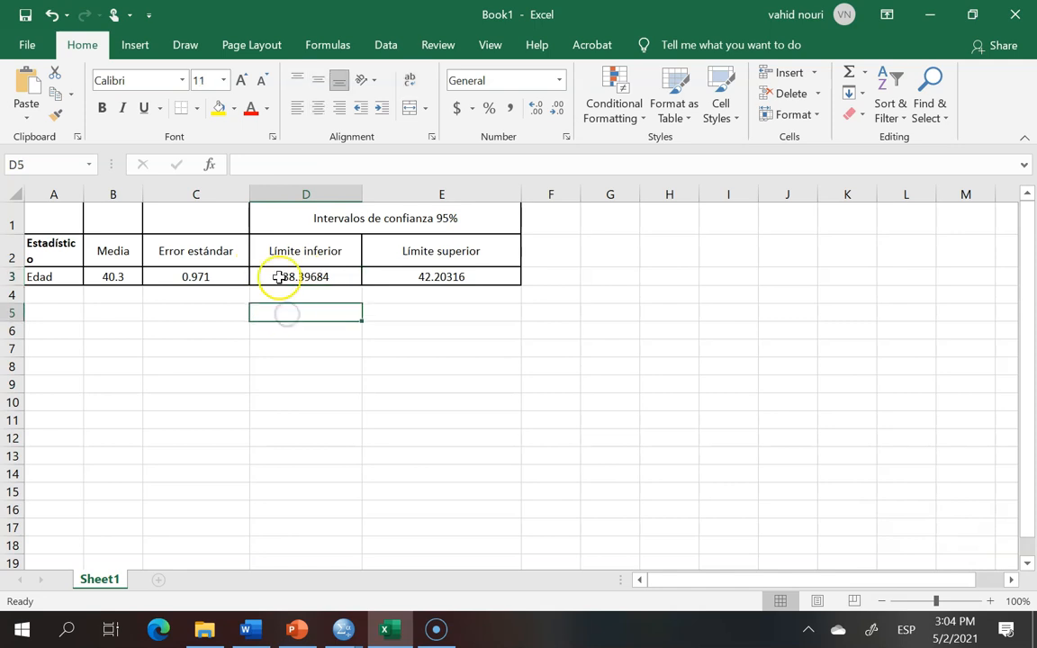
{"action": "left_click", "coordinate": [298, 274]}
{"action": "left_click_drag", "start_coordinate": [273, 273], "coordinate": [436, 277]}
{"action": "right_click", "coordinate": [436, 276]}
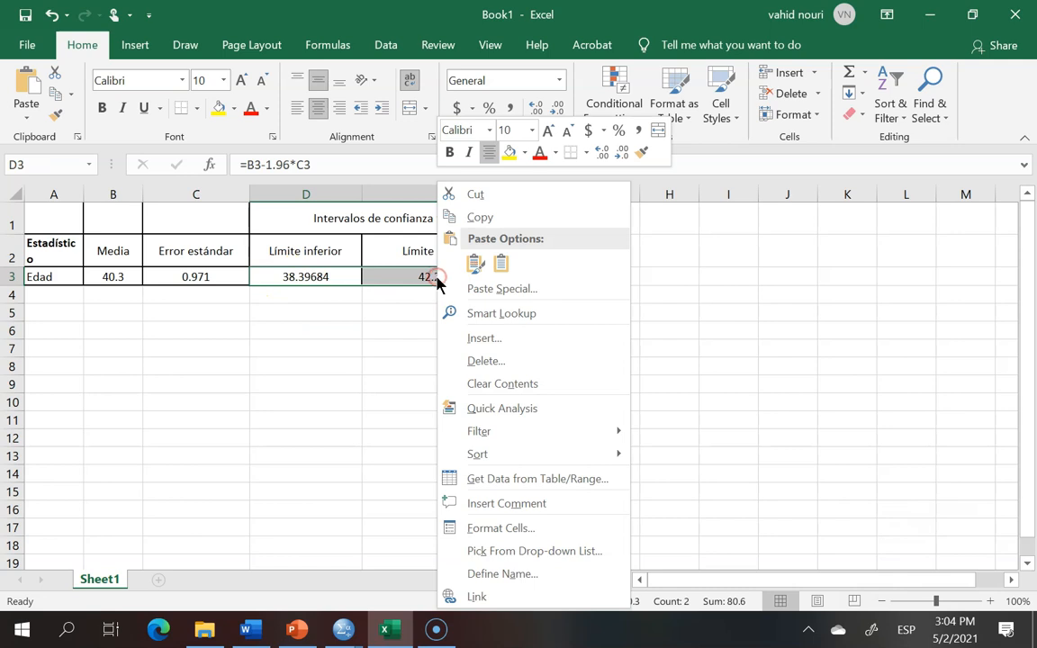
{"action": "left_click", "coordinate": [481, 216]}
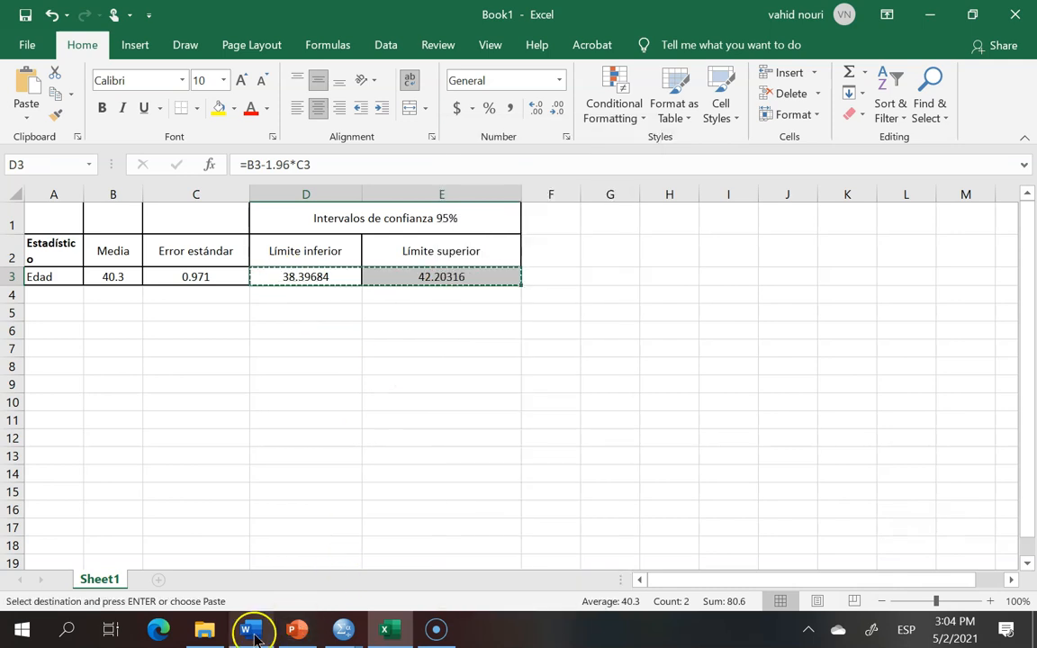
Step: Switch to Word and paste the two limits as text only into the Edad row's Límite inferior and Límite superior cells
{"action": "left_click", "coordinate": [246, 628]}
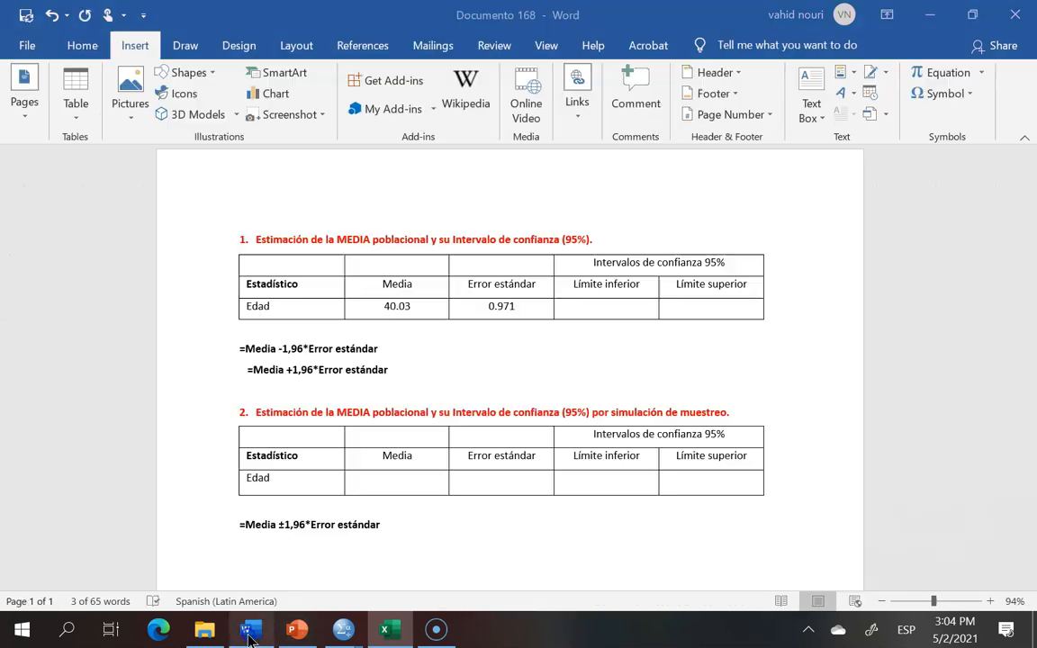
{"action": "left_click", "coordinate": [578, 312]}
{"action": "right_click", "coordinate": [579, 312]}
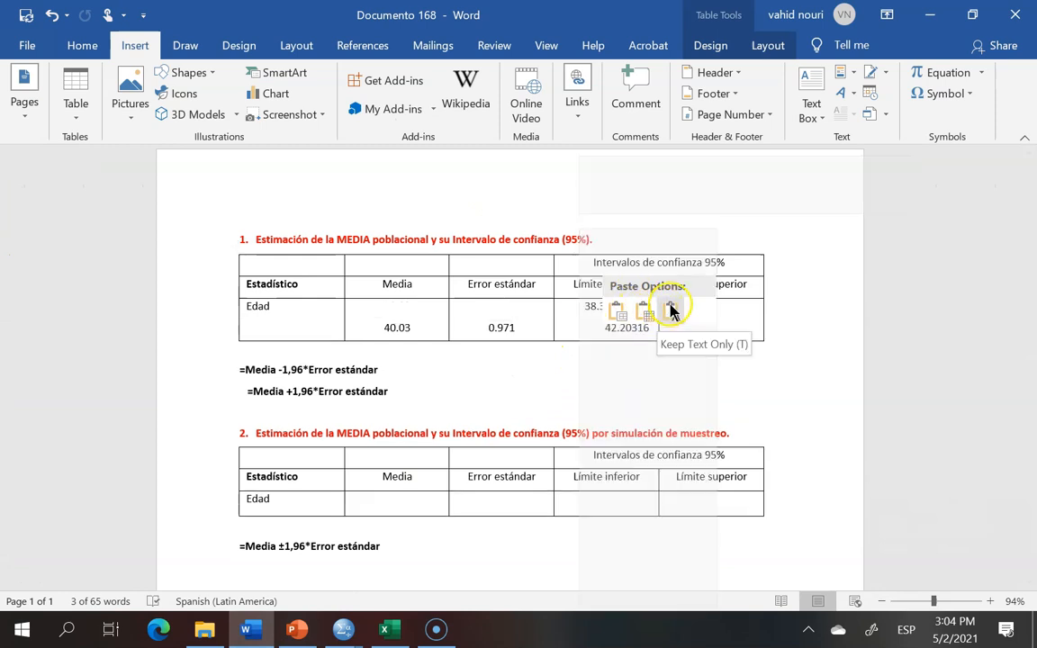
{"action": "left_click", "coordinate": [669, 309]}
{"action": "left_click_drag", "start_coordinate": [650, 328], "coordinate": [605, 330]}
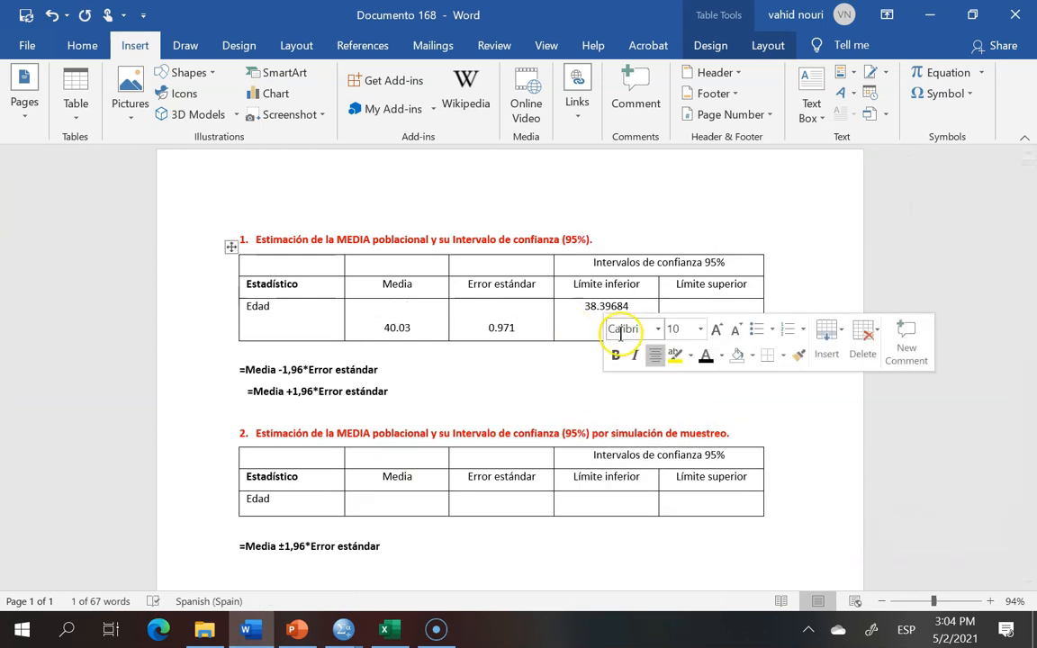
{"action": "left_click_drag", "start_coordinate": [623, 331], "coordinate": [685, 303]}
{"action": "left_click", "coordinate": [952, 229]}
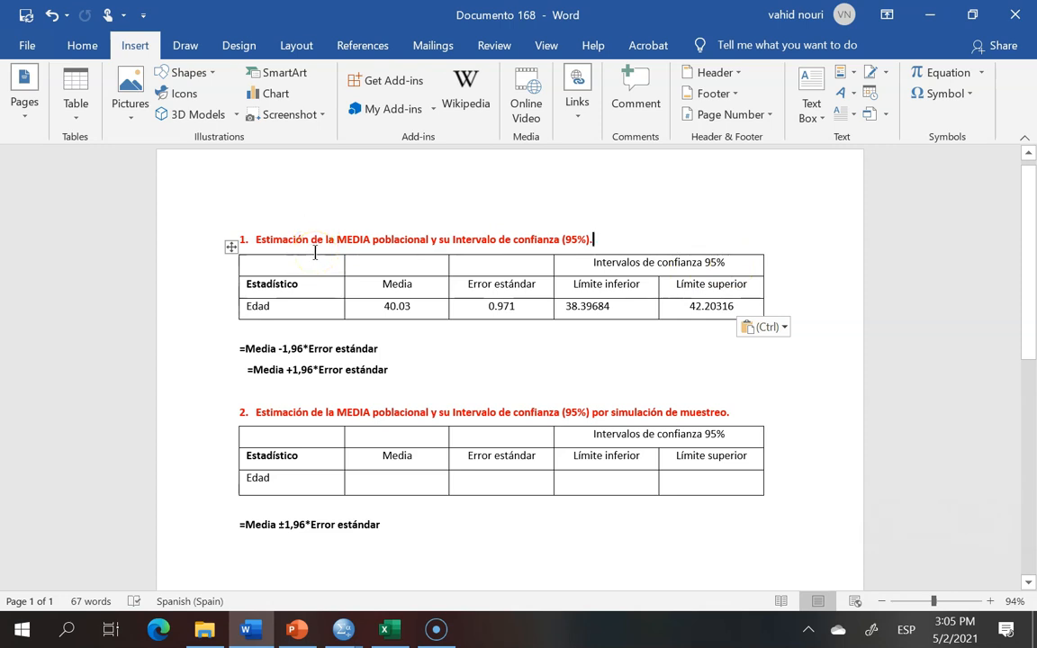
Step: Shorten the pasted limits in the Word table to two decimals, 38.39 and 42.20
{"action": "left_click", "coordinate": [613, 306]}
{"action": "key", "text": "BackSpace"}
{"action": "key", "text": "BackSpace"}
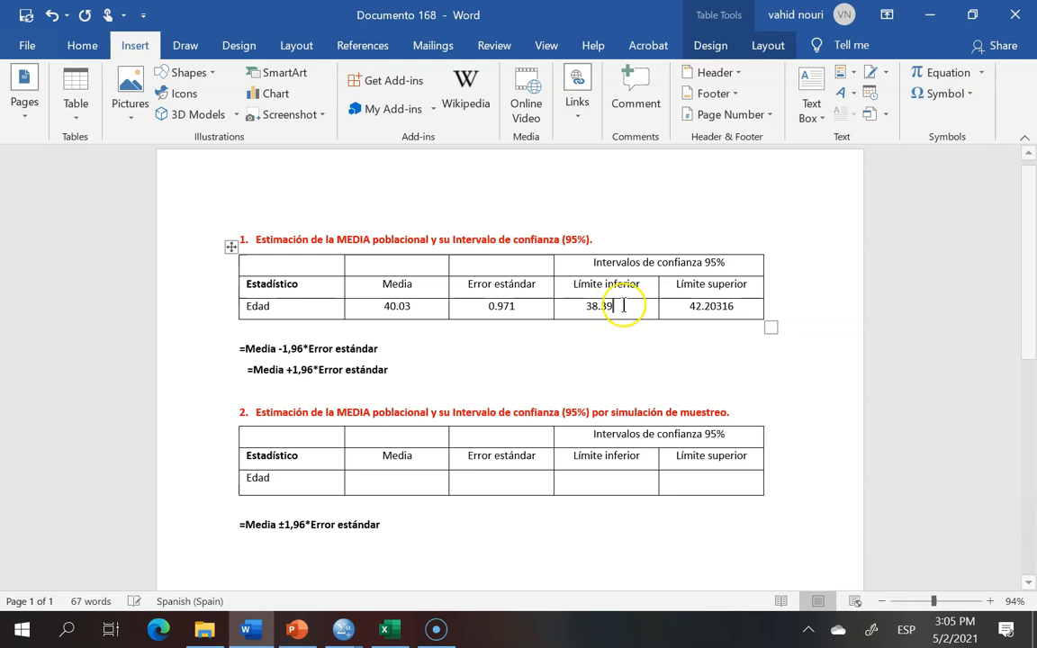
{"action": "left_click", "coordinate": [736, 306]}
{"action": "key", "text": "BackSpace"}
{"action": "key", "text": "BackSpace"}
{"action": "key", "text": "BackSpace"}
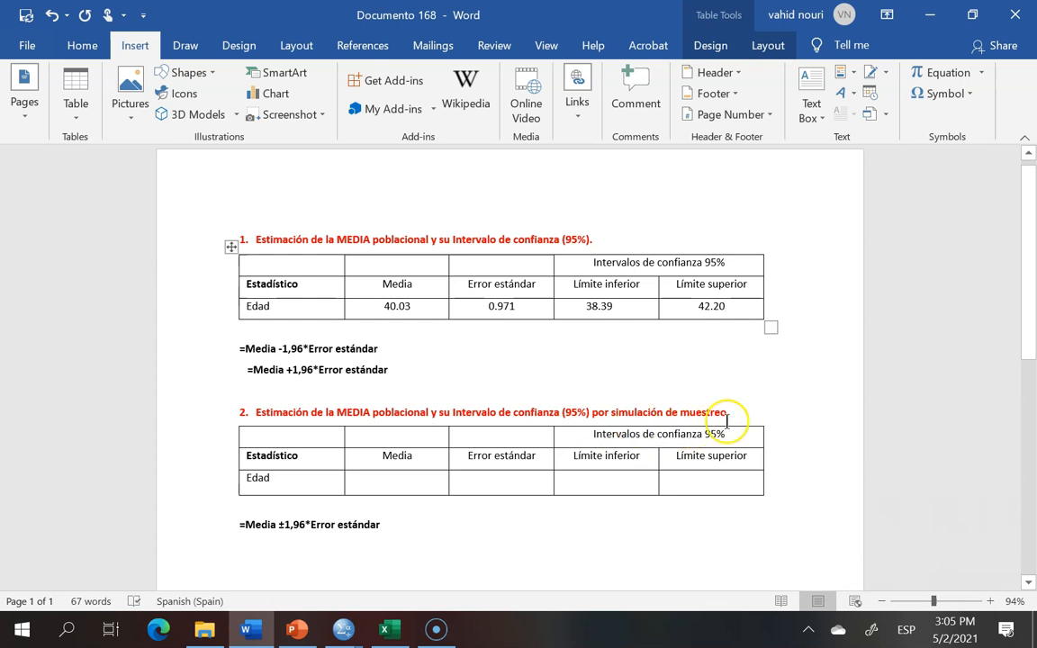
Step: Switch to SPSS and open the Descriptivos dialog with EDAD as the analysed variable
{"action": "left_click_drag", "start_coordinate": [731, 412], "coordinate": [681, 413]}
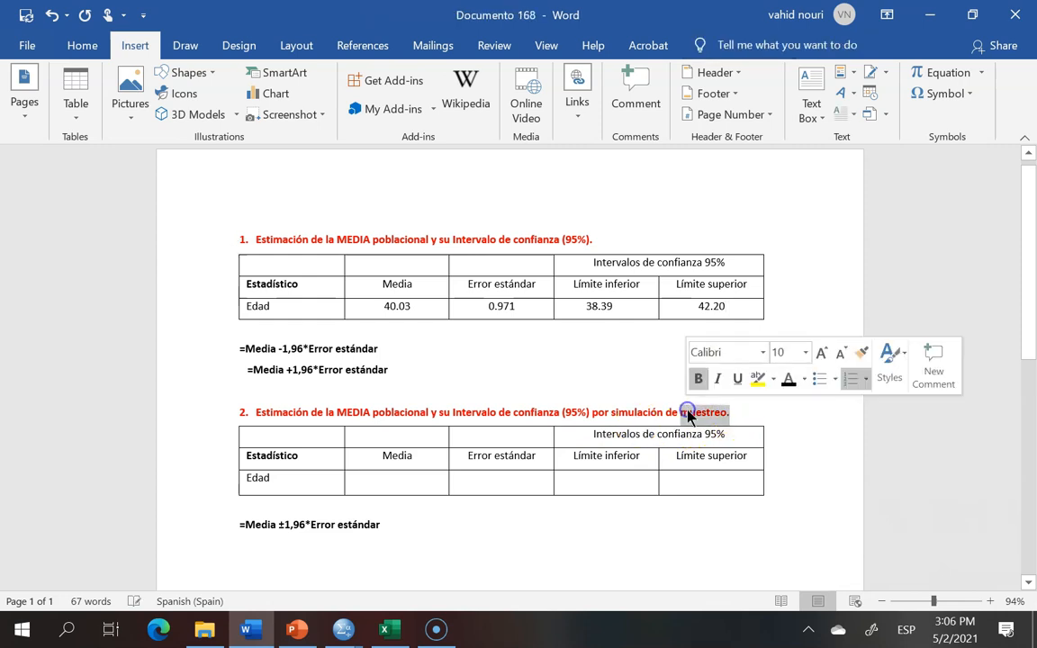
{"action": "left_click", "coordinate": [342, 634]}
{"action": "left_click", "coordinate": [231, 558]}
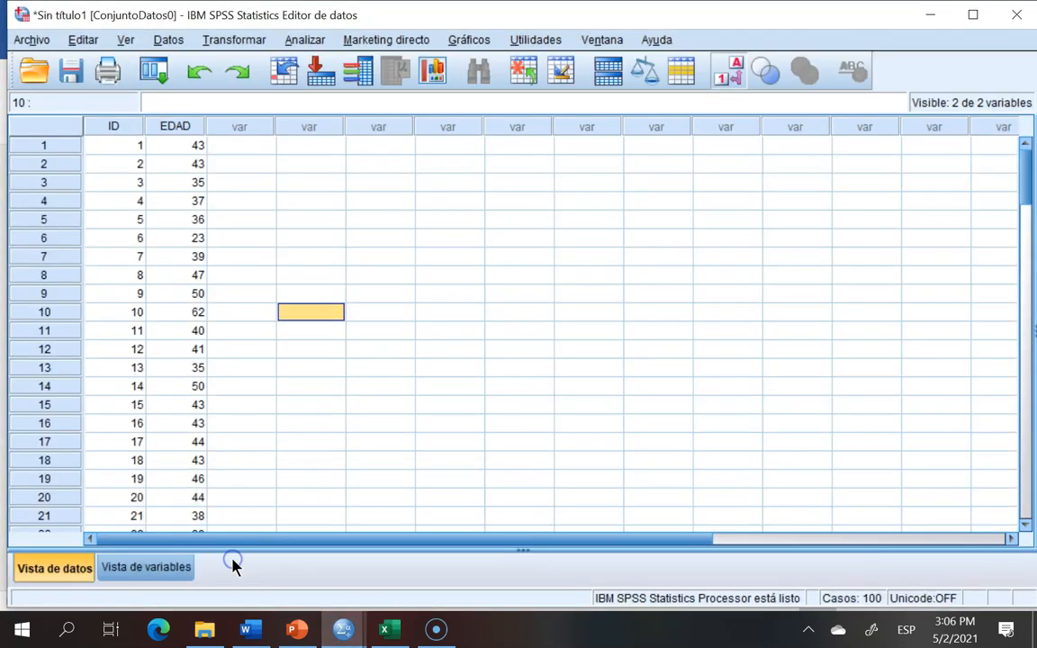
{"action": "left_click", "coordinate": [306, 41]}
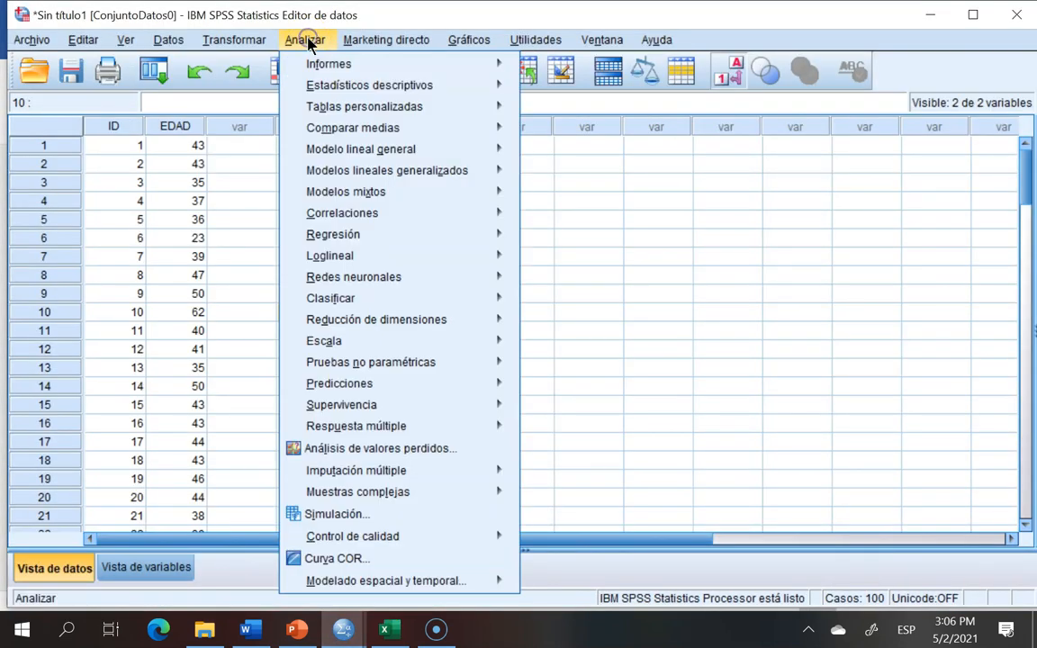
{"action": "mouse_move", "coordinate": [331, 87]}
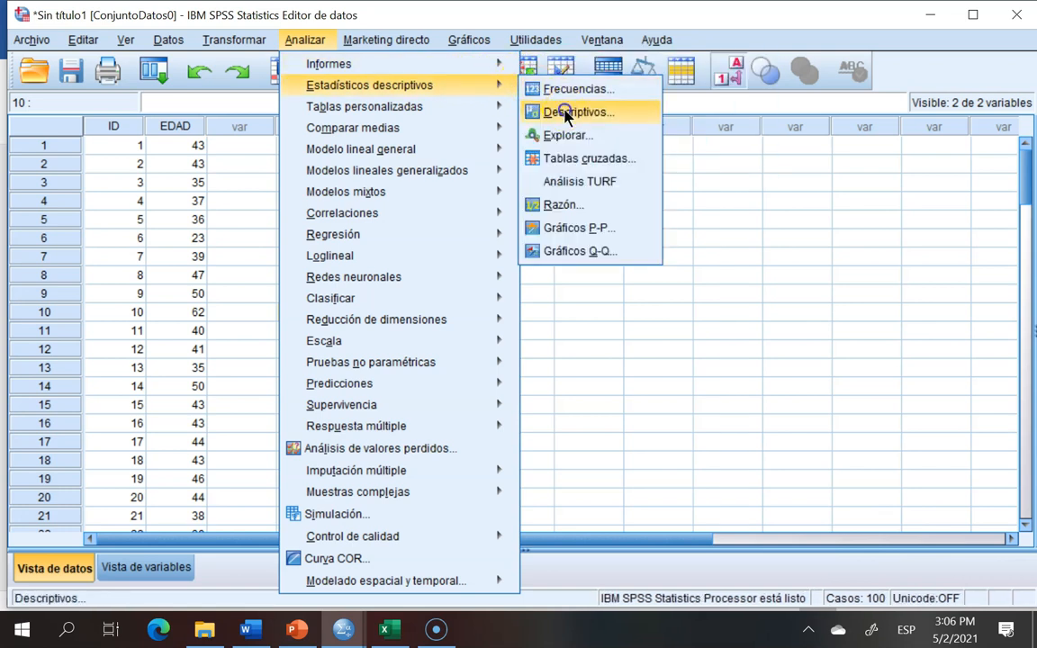
{"action": "left_click", "coordinate": [566, 113]}
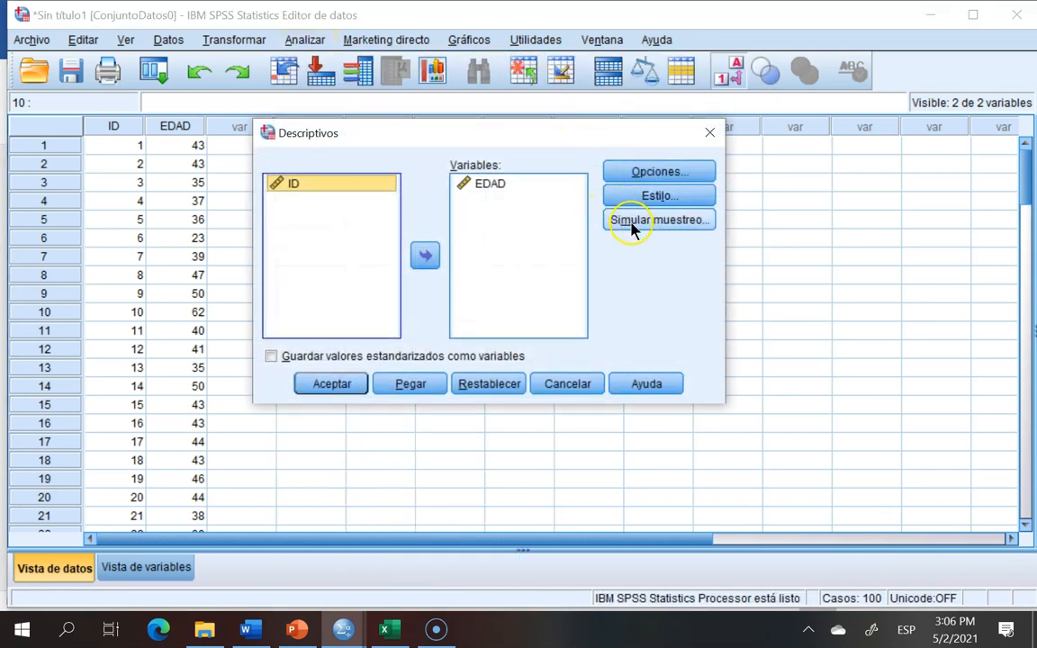
{"action": "left_click", "coordinate": [474, 195]}
{"action": "left_click", "coordinate": [504, 291]}
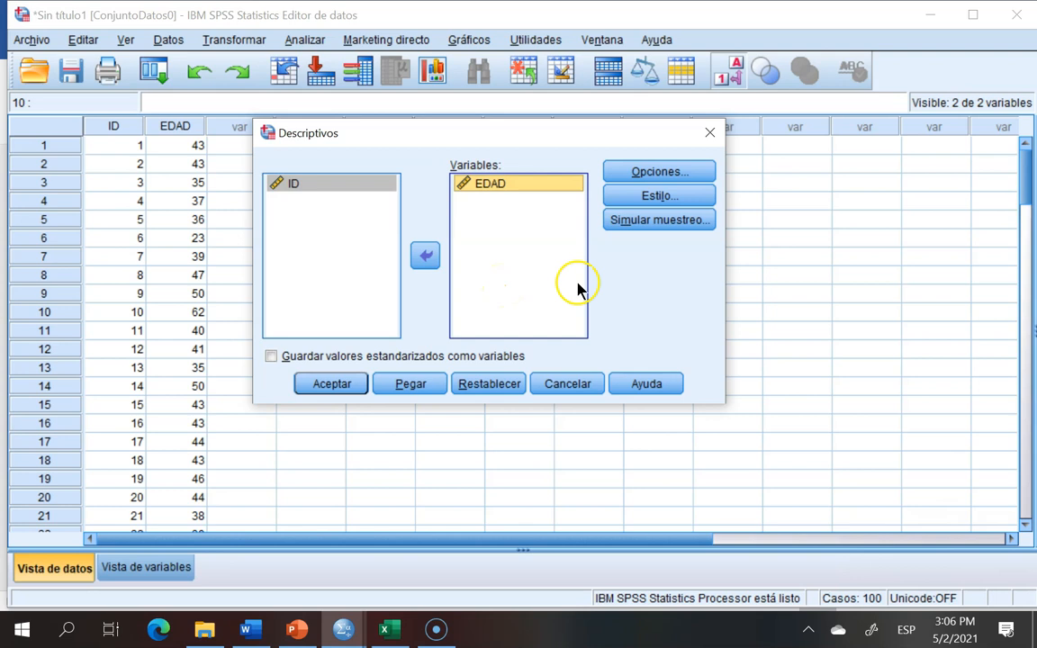
Step: Run Descriptivos with sampling simulation enabled at 1000 samples and 95% confidence level, and inspect the descriptive statistics table
{"action": "left_click", "coordinate": [653, 171]}
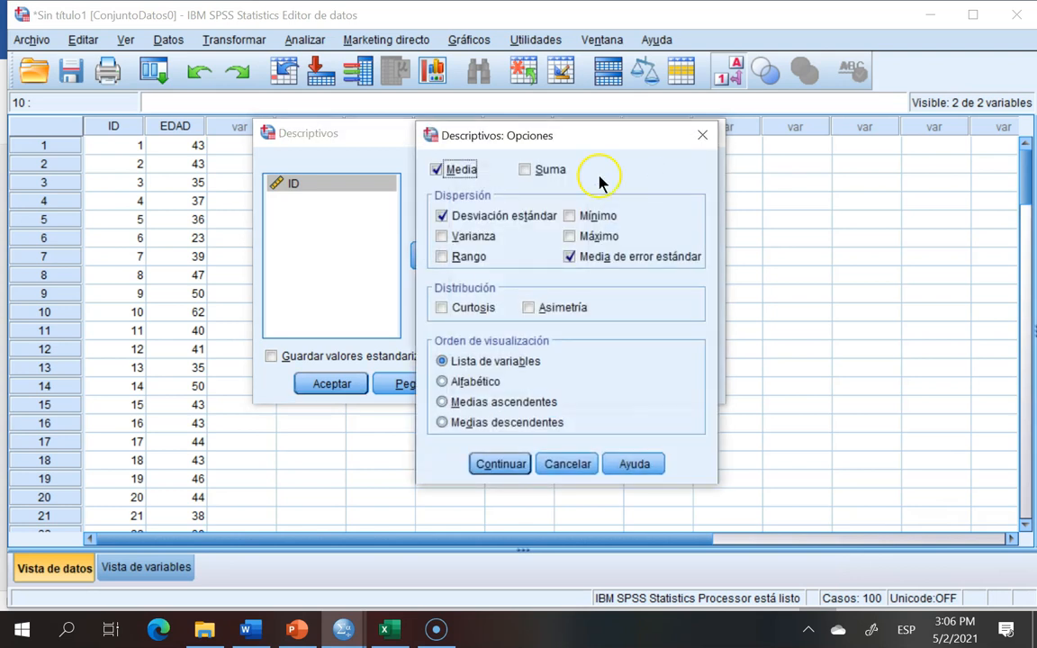
{"action": "left_click", "coordinate": [506, 464]}
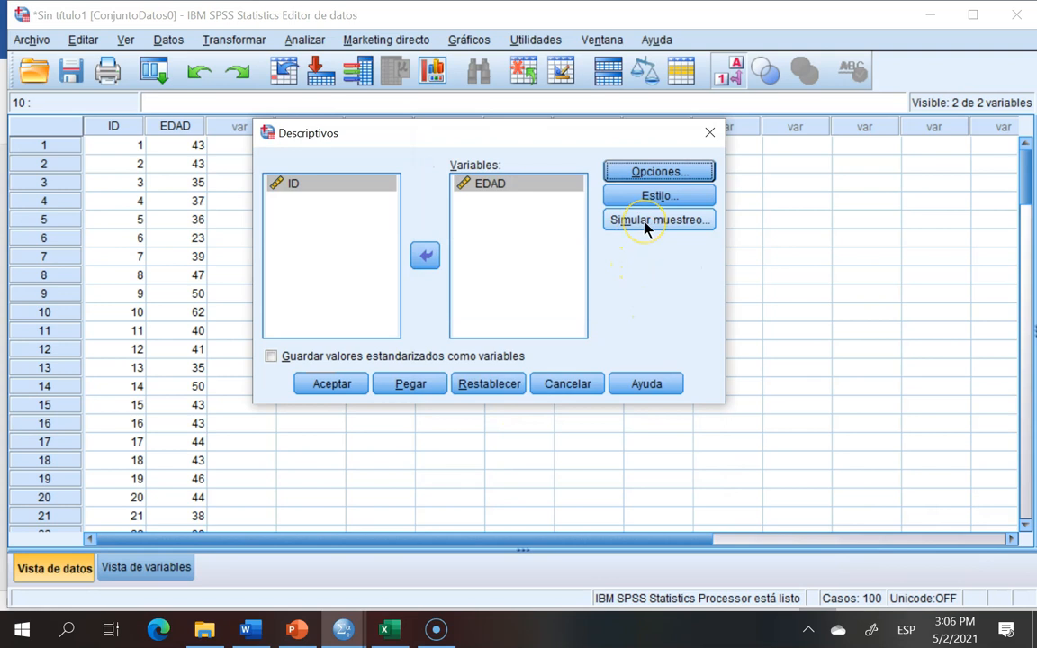
{"action": "left_click", "coordinate": [663, 220]}
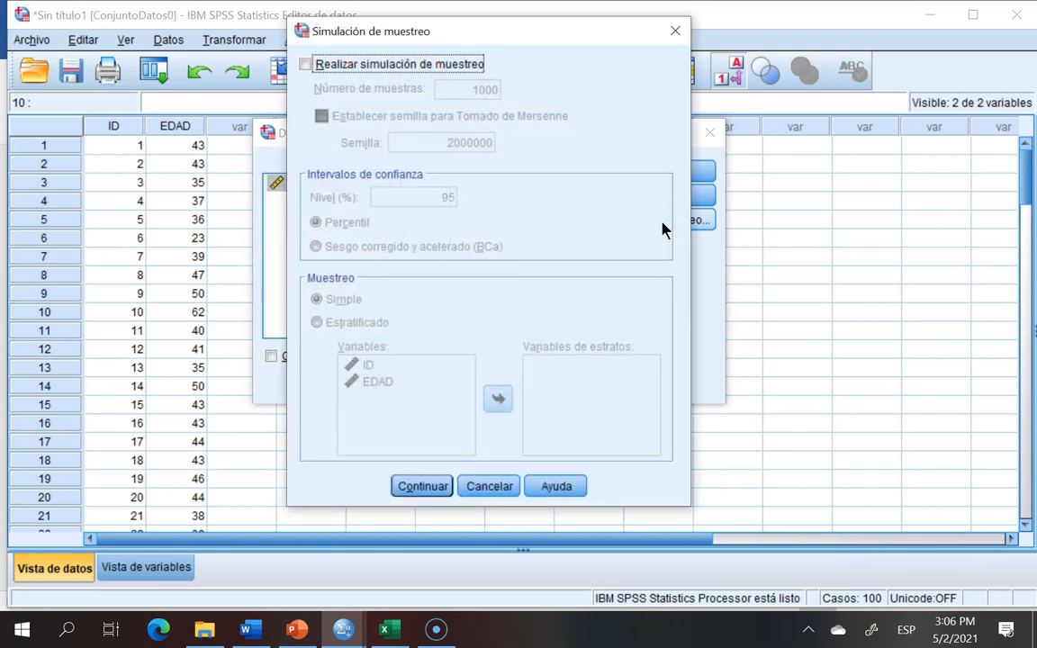
{"action": "left_click", "coordinate": [307, 64]}
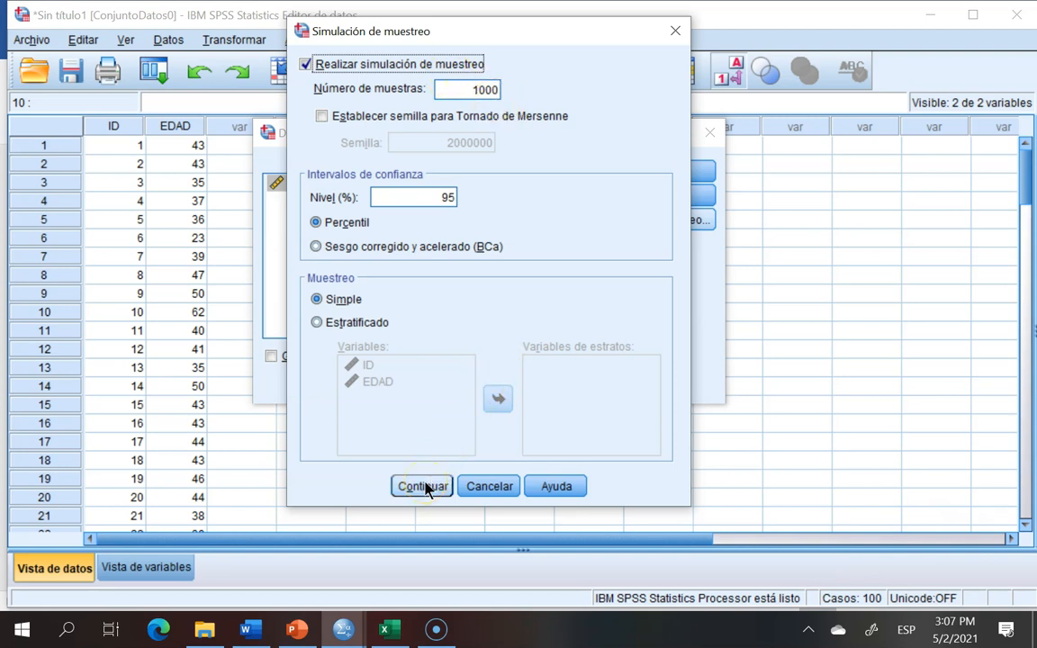
{"action": "left_click", "coordinate": [456, 195]}
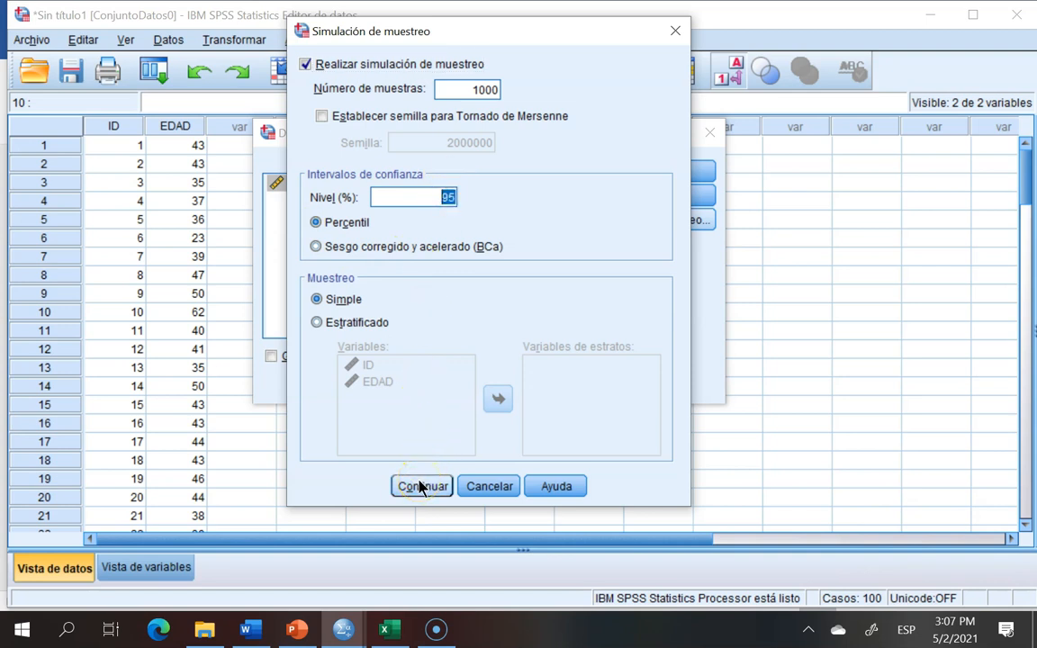
{"action": "left_click", "coordinate": [420, 486]}
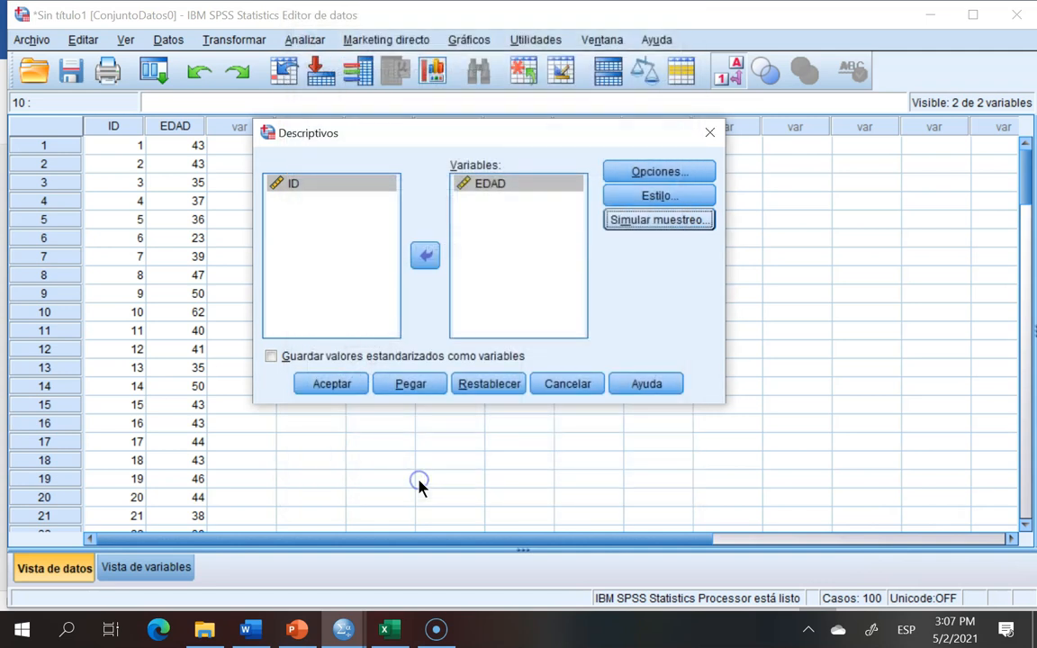
{"action": "left_click", "coordinate": [339, 396]}
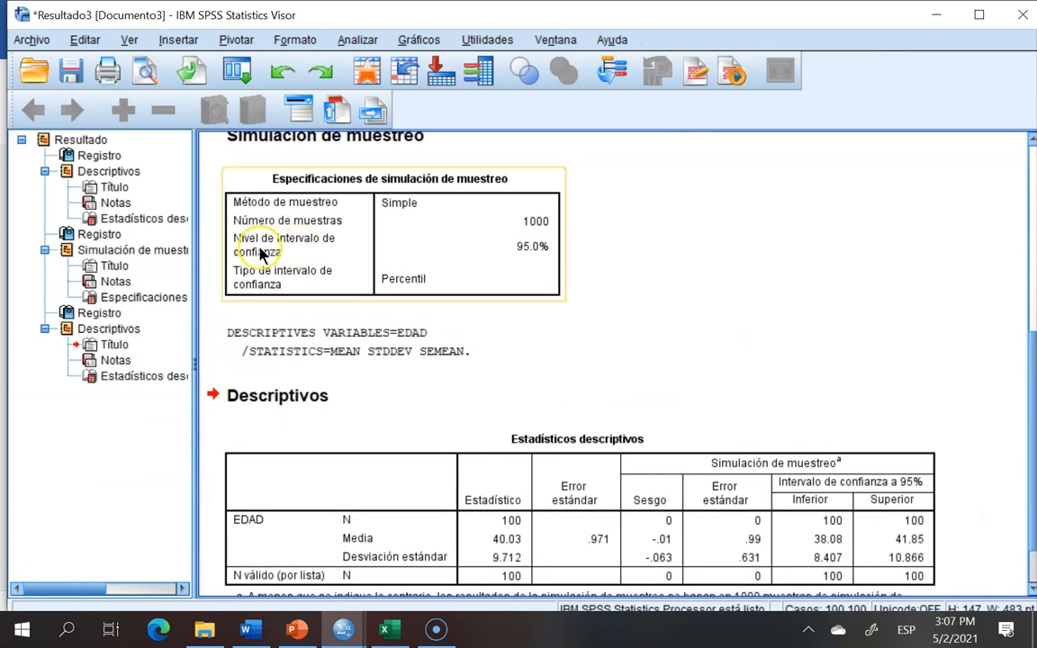
{"action": "left_click", "coordinate": [525, 258]}
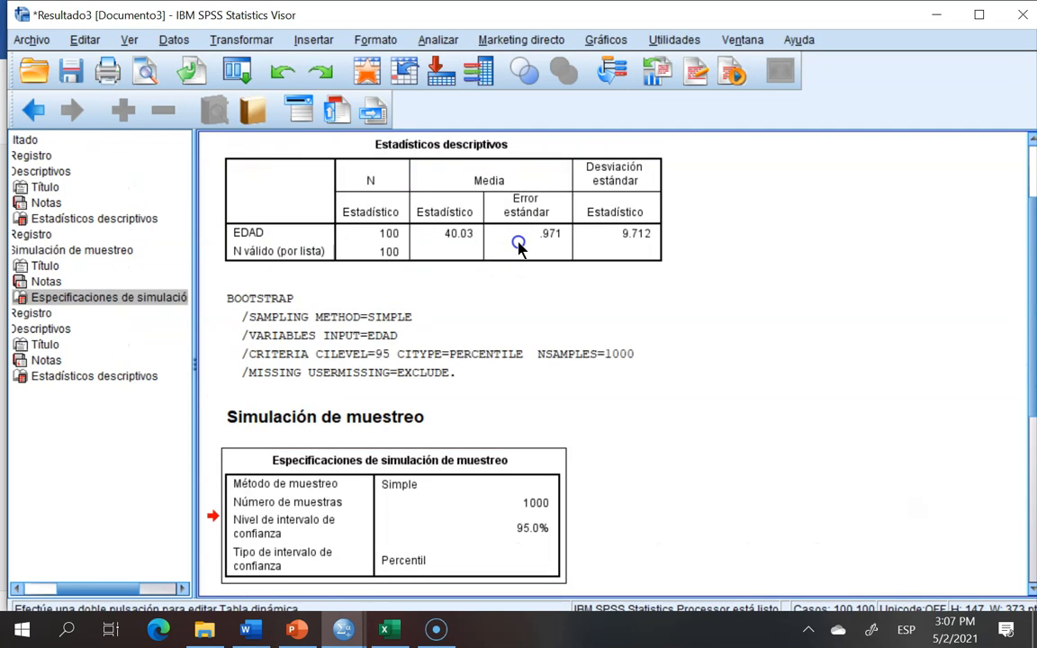
{"action": "scroll", "coordinate": [1033, 401], "scroll_direction": "down", "scroll_amount": 3}
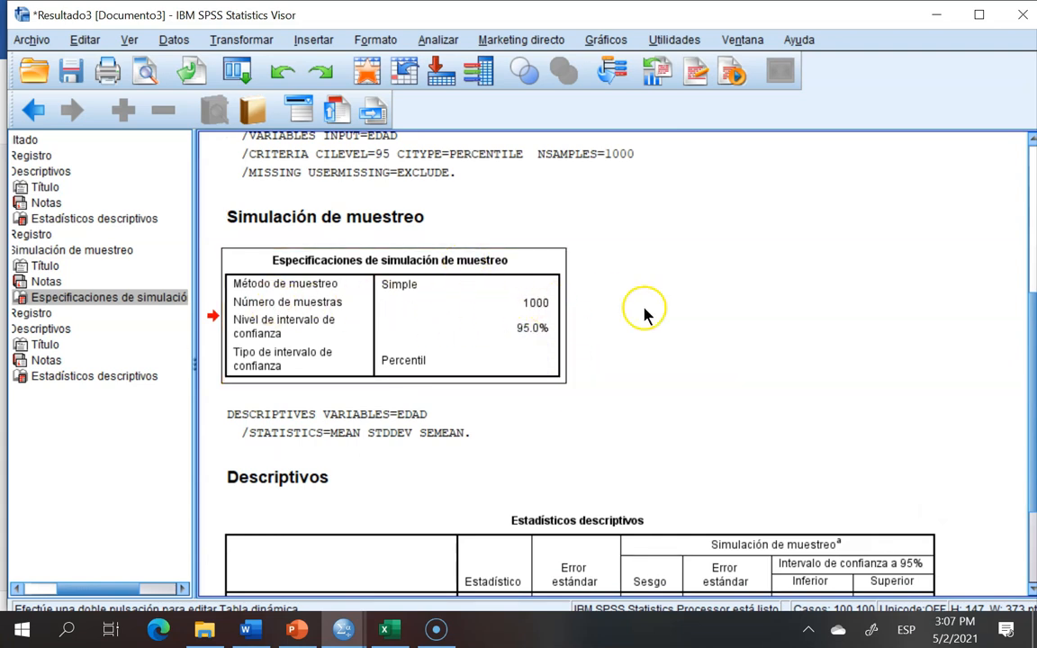
{"action": "scroll", "coordinate": [1032, 385], "scroll_direction": "down", "scroll_amount": 3}
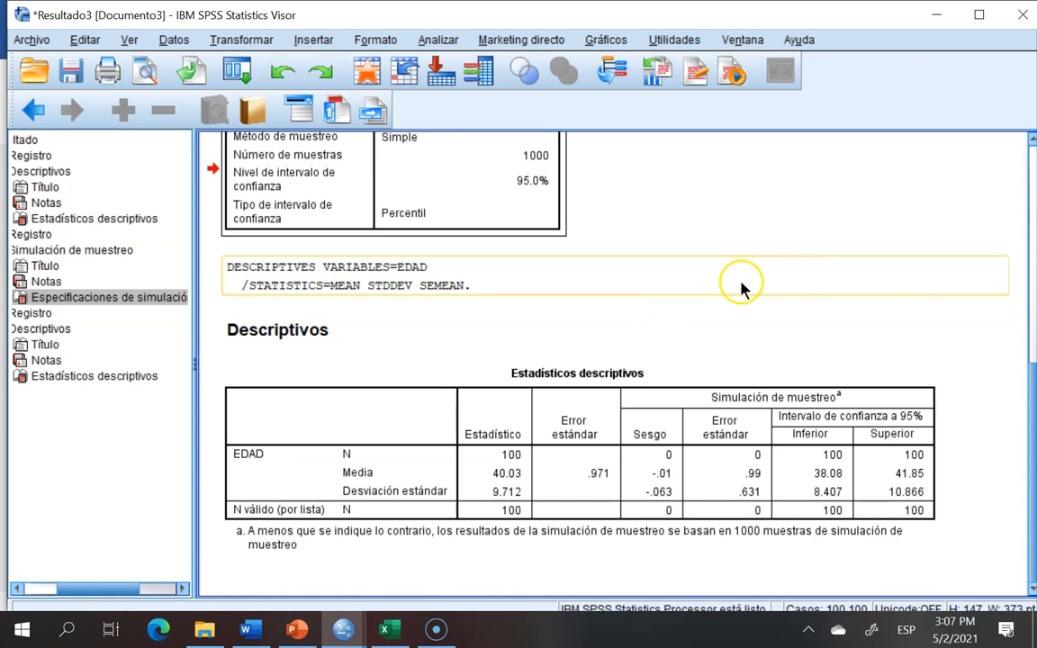
{"action": "left_click", "coordinate": [499, 483]}
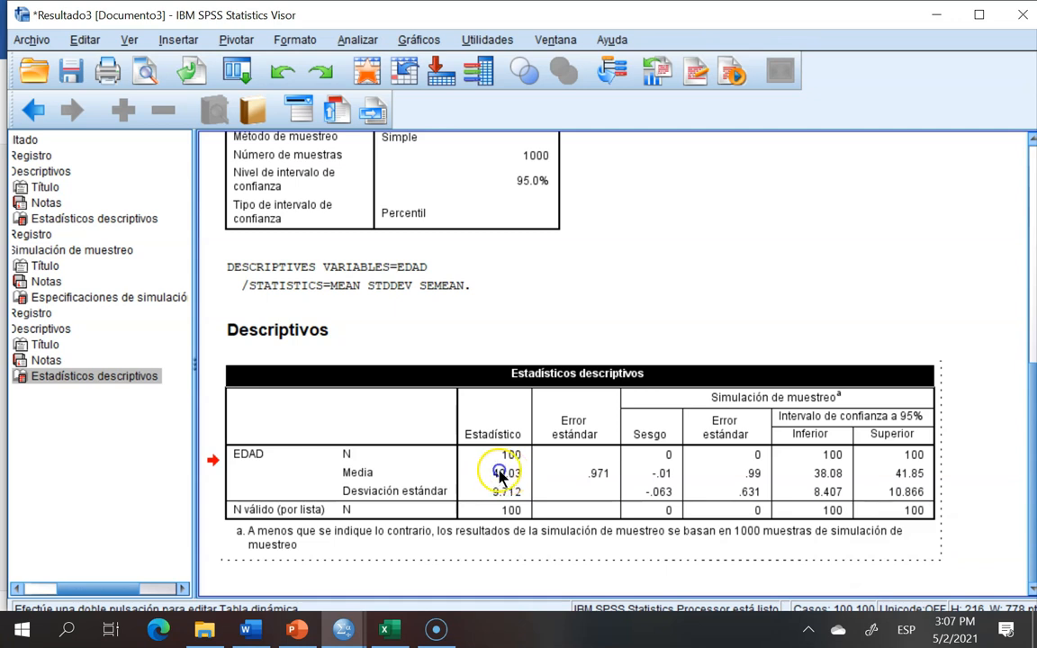
Step: Copy the EDAD mean 40.03 from the SPSS descriptive statistics table and paste it as text only into the second Word table's Media cell
{"action": "double_click", "coordinate": [500, 476]}
{"action": "right_click", "coordinate": [499, 477]}
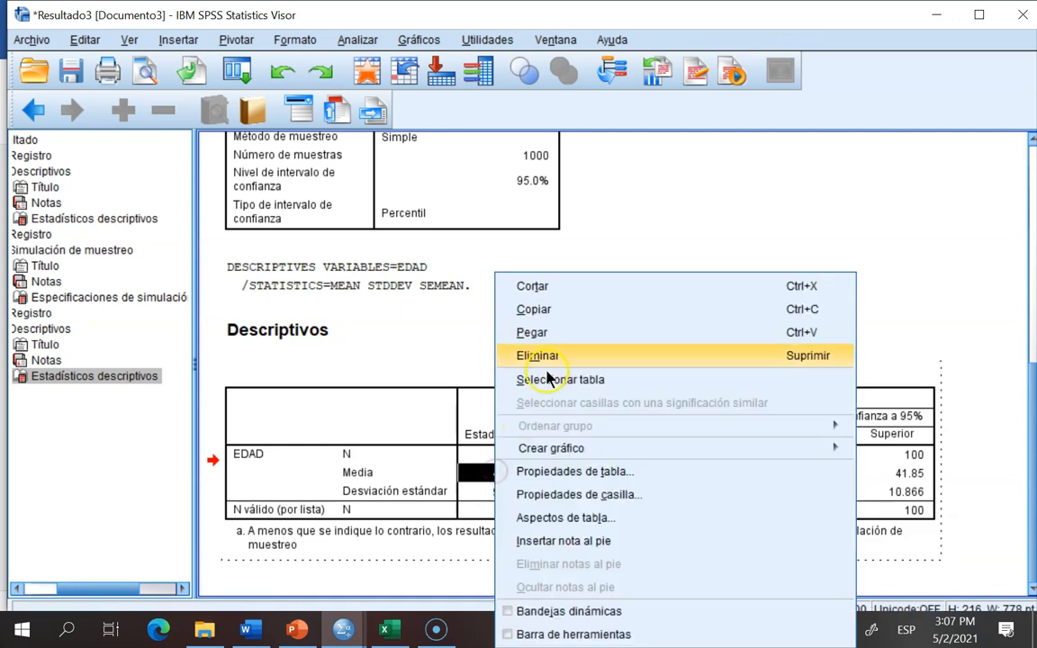
{"action": "left_click", "coordinate": [547, 309]}
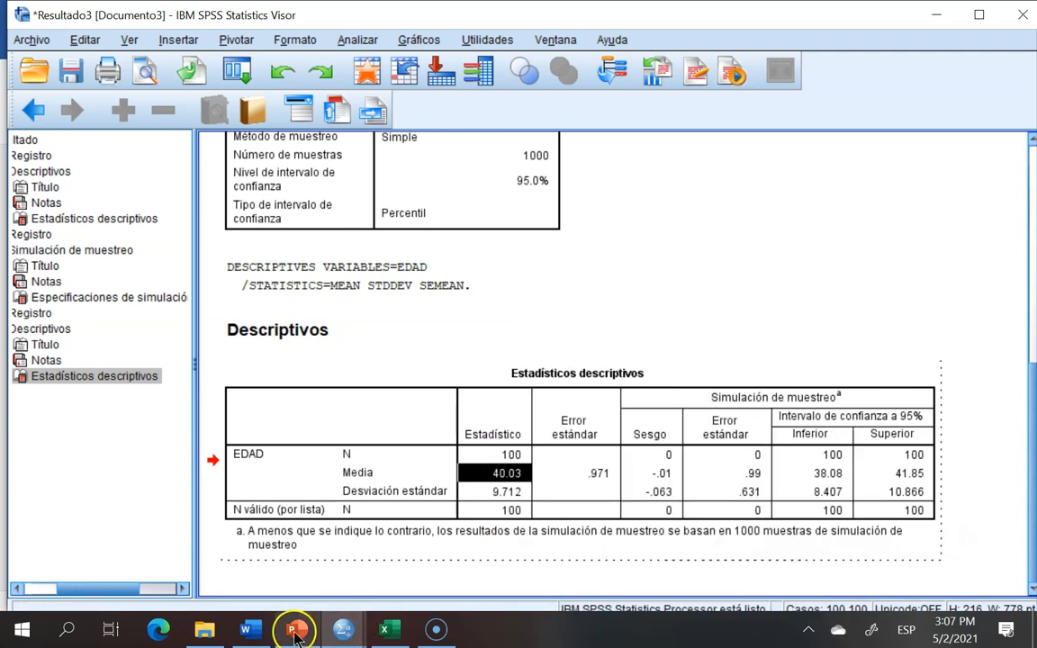
{"action": "left_click", "coordinate": [251, 630]}
{"action": "left_click", "coordinate": [388, 486]}
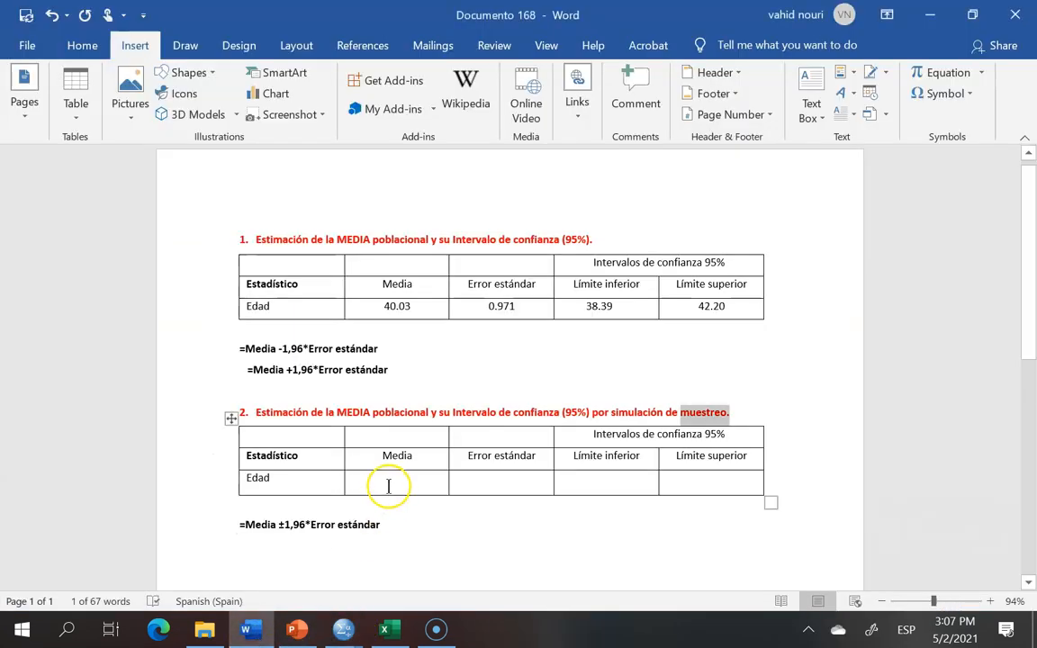
{"action": "right_click", "coordinate": [388, 486]}
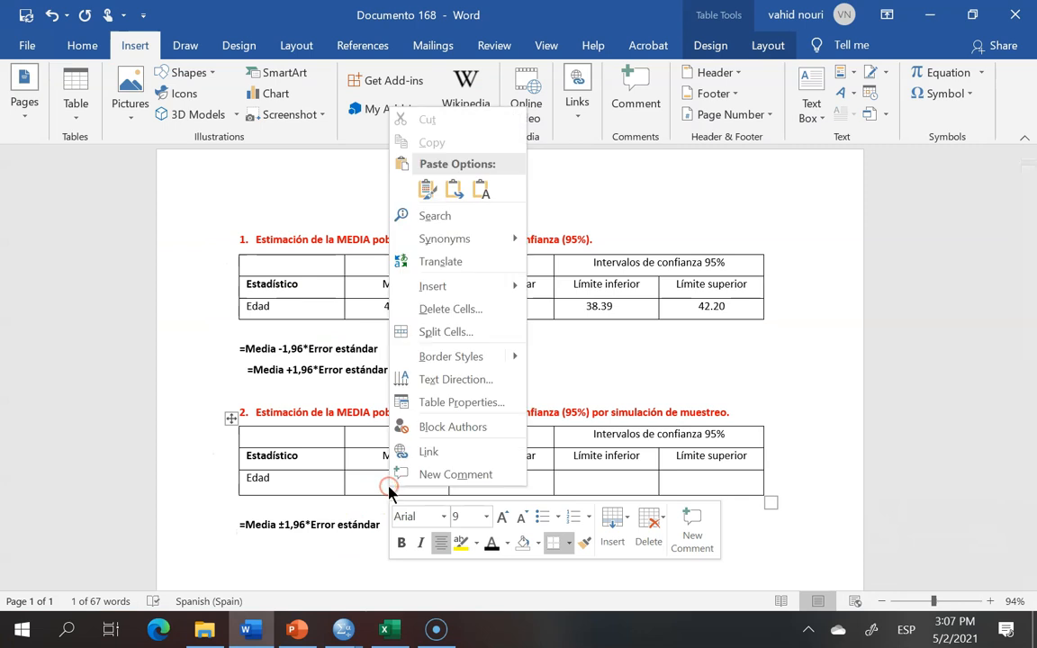
{"action": "left_click", "coordinate": [479, 189]}
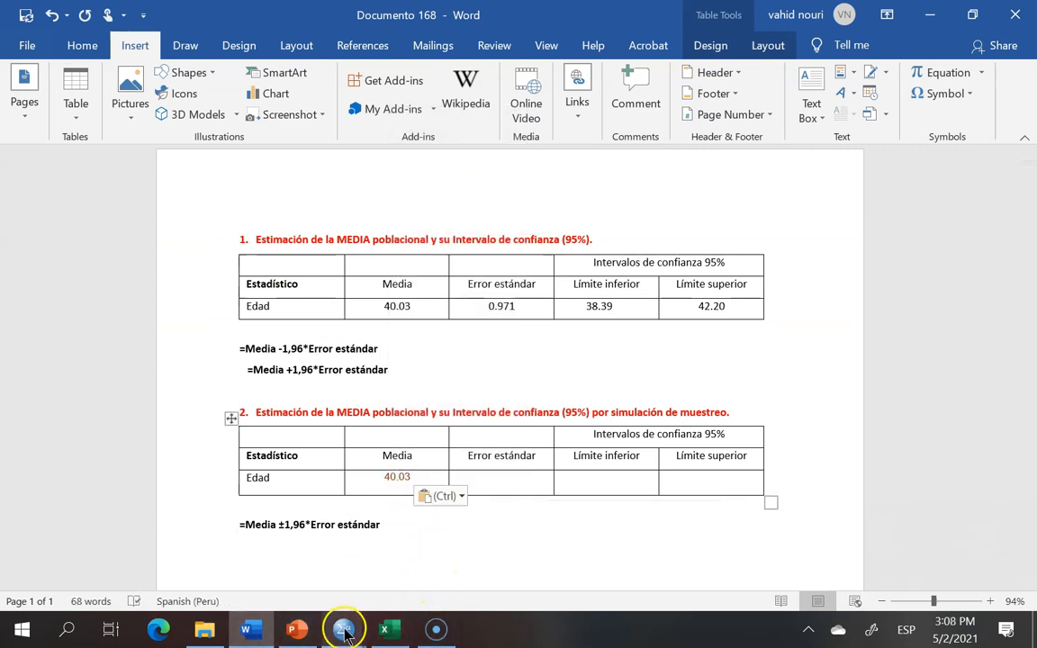
Step: Copy the simulated lower 95% confidence limit 38.08 from the SPSS descriptive statistics table
{"action": "mouse_move", "coordinate": [347, 633]}
{"action": "left_click", "coordinate": [457, 570]}
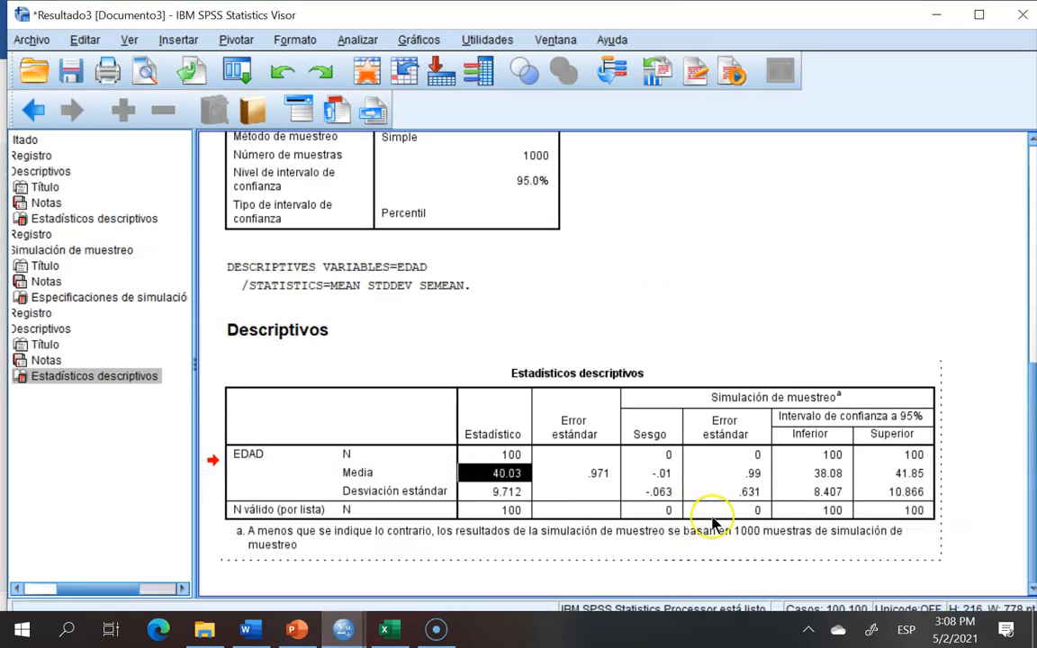
{"action": "double_click", "coordinate": [816, 474]}
{"action": "left_click", "coordinate": [800, 475]}
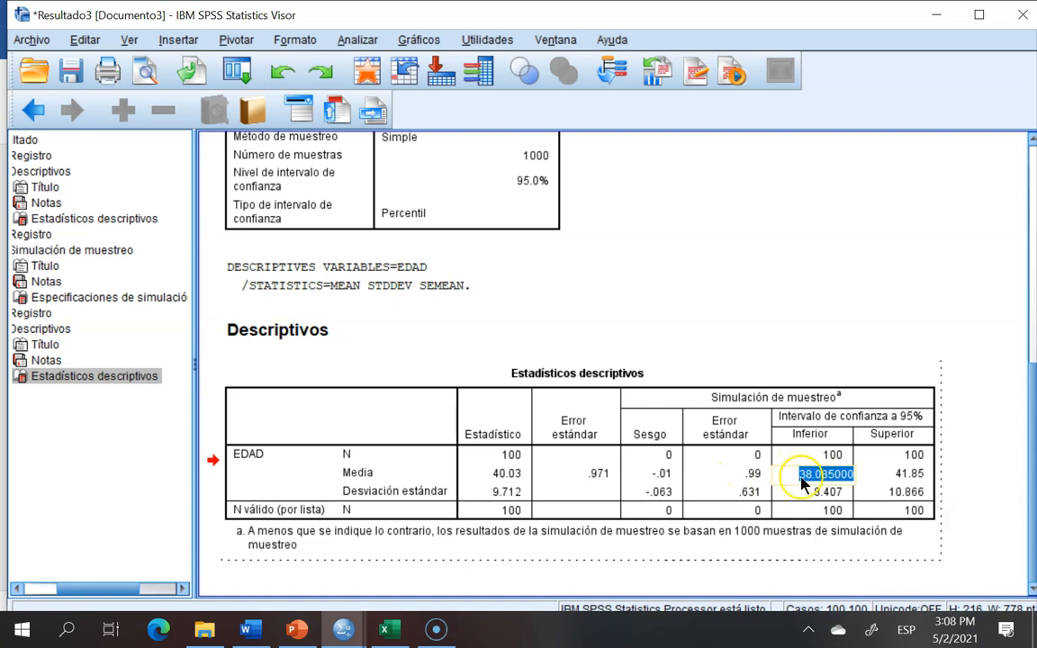
{"action": "left_click_drag", "start_coordinate": [798, 477], "coordinate": [851, 482]}
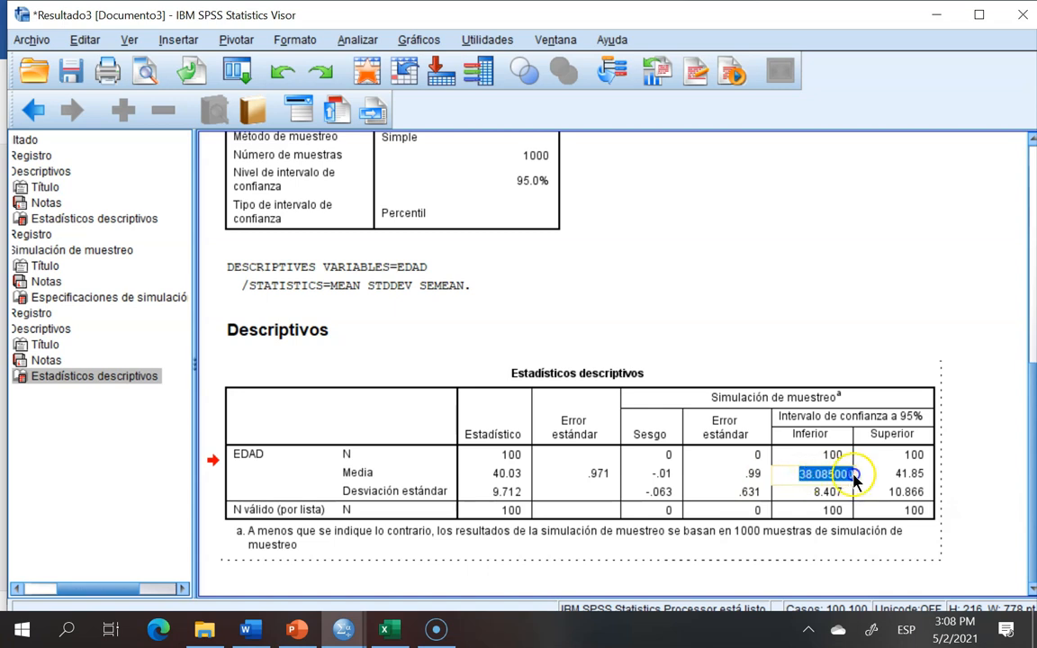
{"action": "right_click", "coordinate": [826, 473]}
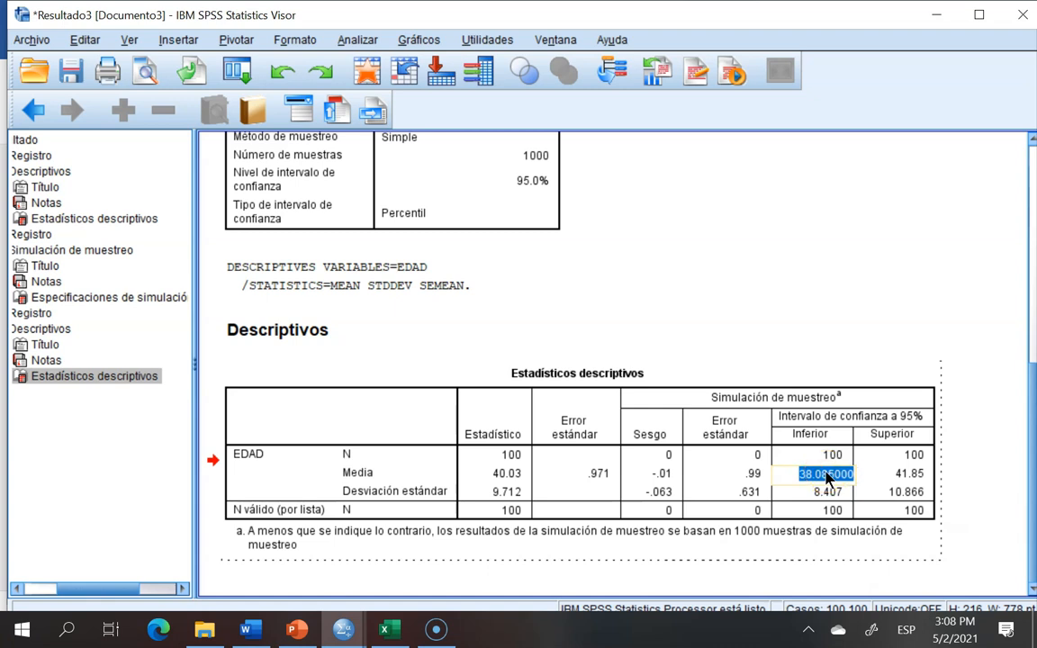
{"action": "left_click", "coordinate": [859, 299]}
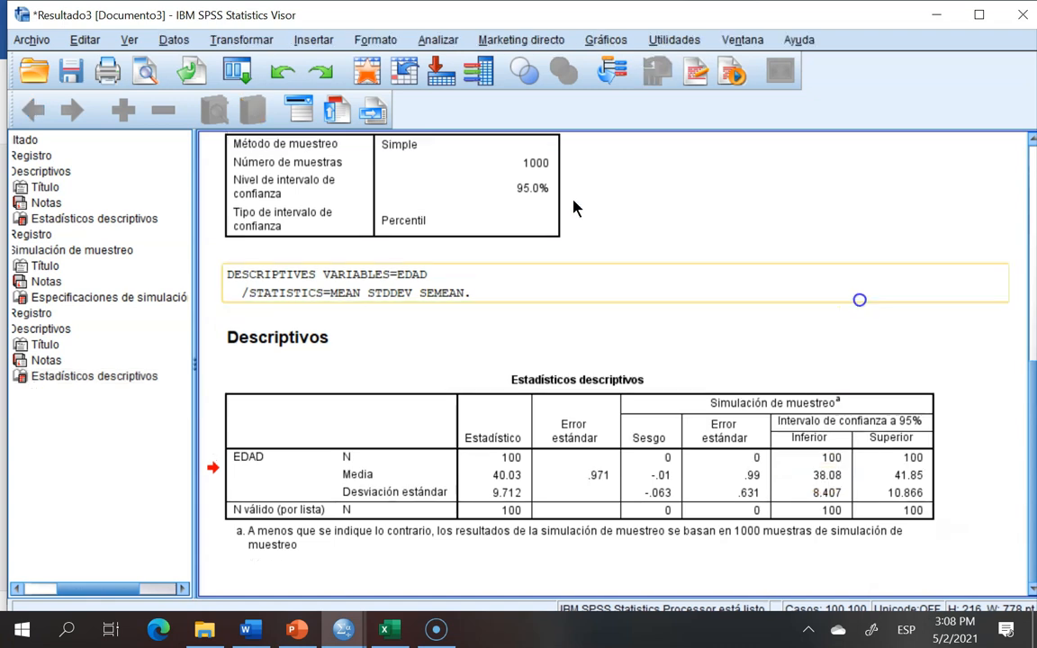
{"action": "left_click", "coordinate": [807, 477]}
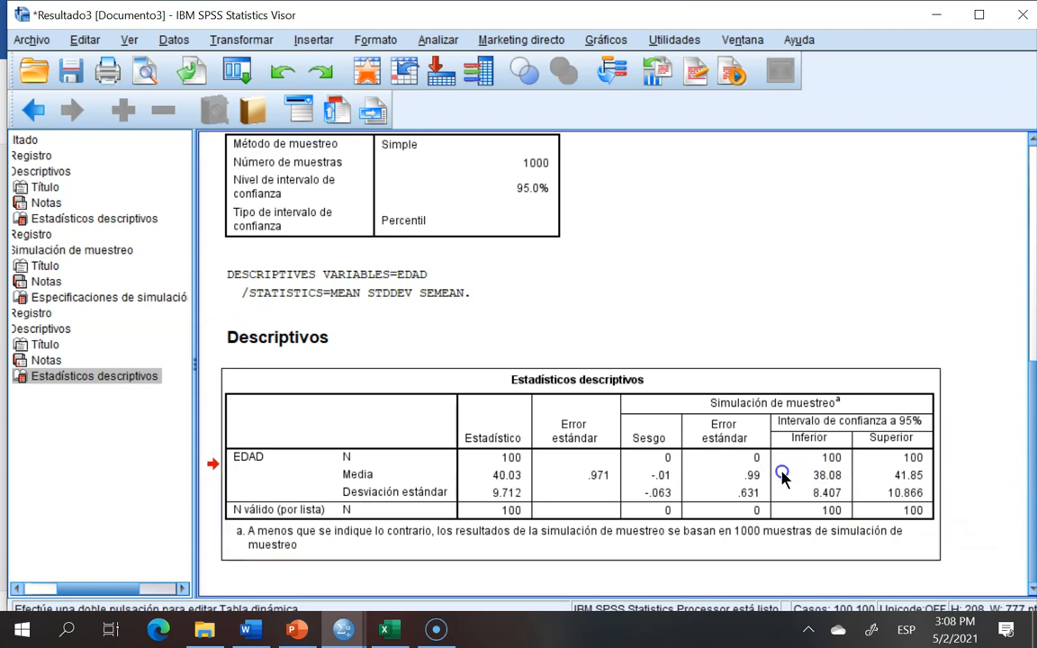
{"action": "double_click", "coordinate": [798, 477]}
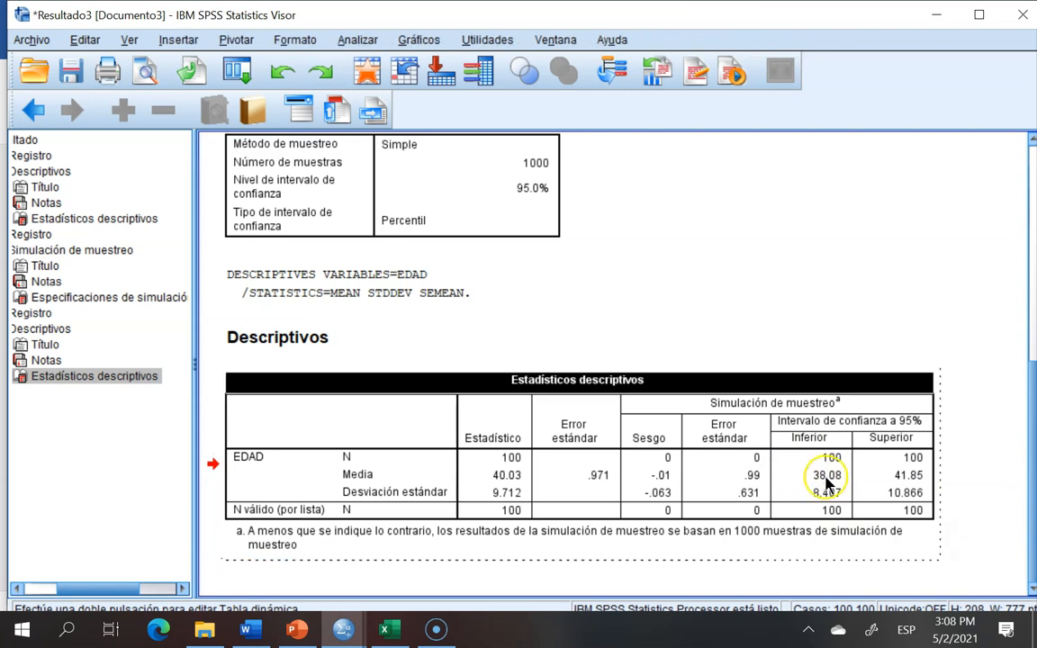
{"action": "left_click", "coordinate": [828, 484]}
{"action": "right_click", "coordinate": [828, 483]}
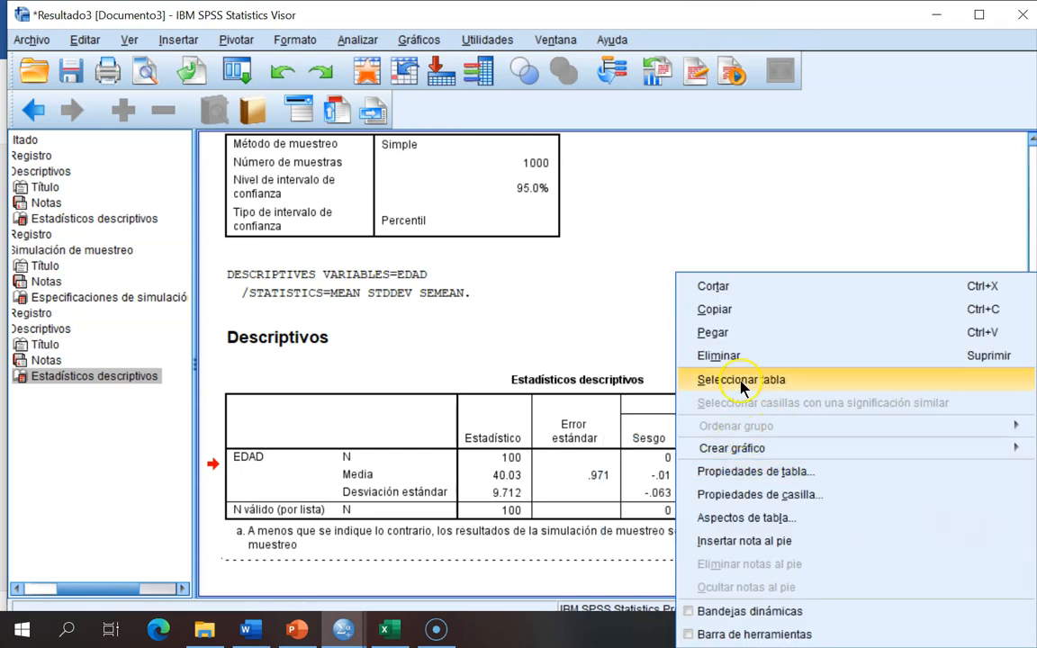
{"action": "left_click", "coordinate": [715, 309]}
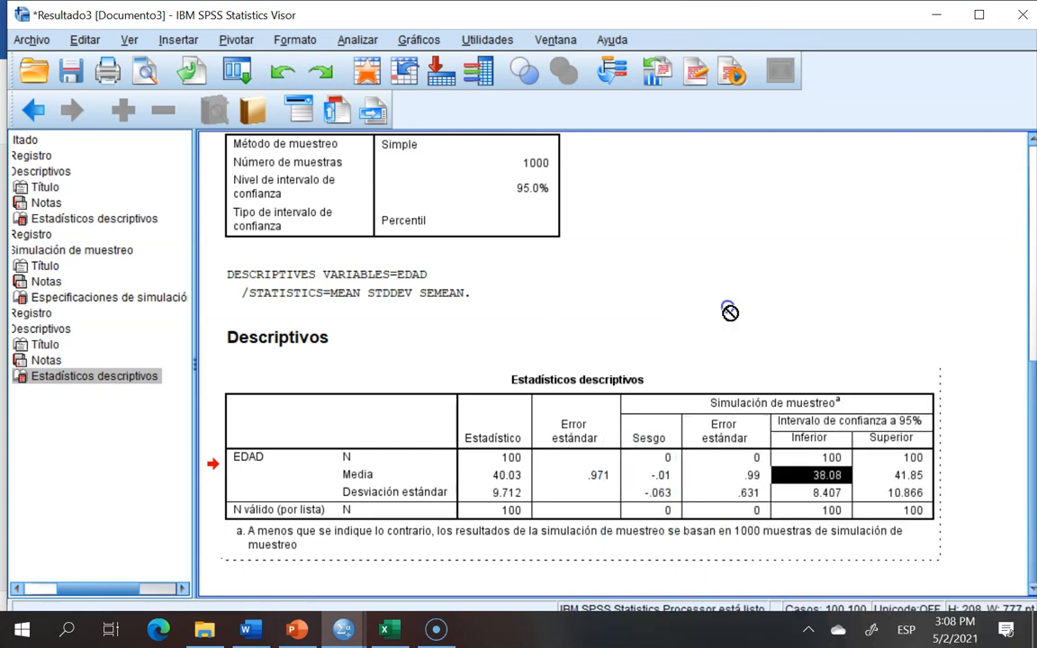
Step: Paste the lower limit as text only into the Edad row's Límite inferior cell of the second Word table
{"action": "left_click", "coordinate": [246, 629]}
{"action": "left_click", "coordinate": [597, 483]}
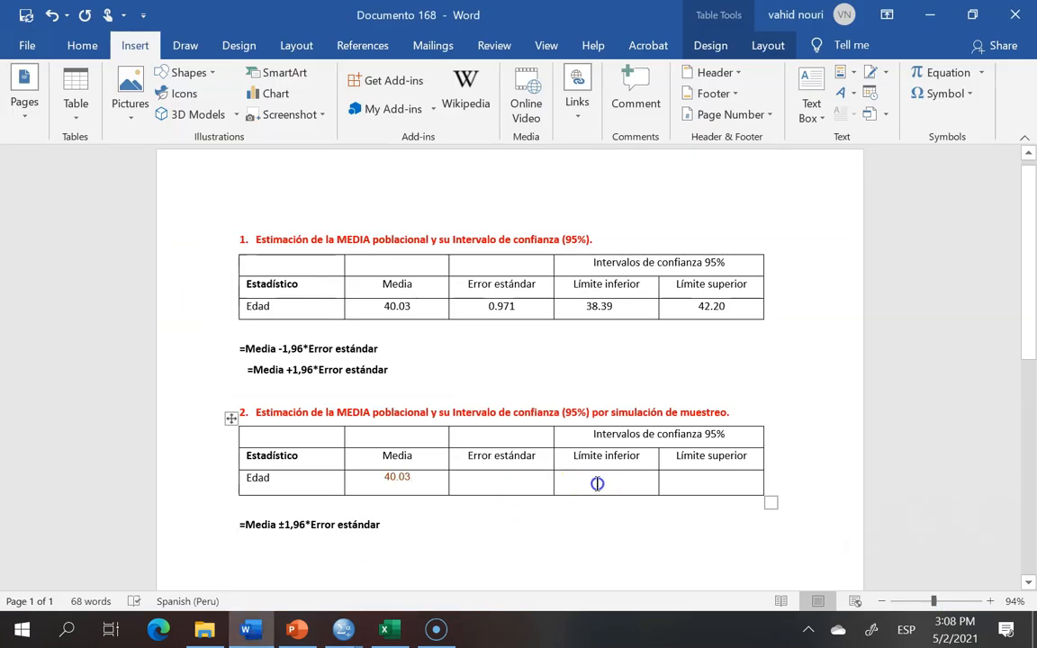
{"action": "right_click", "coordinate": [597, 483]}
{"action": "left_click", "coordinate": [691, 180]}
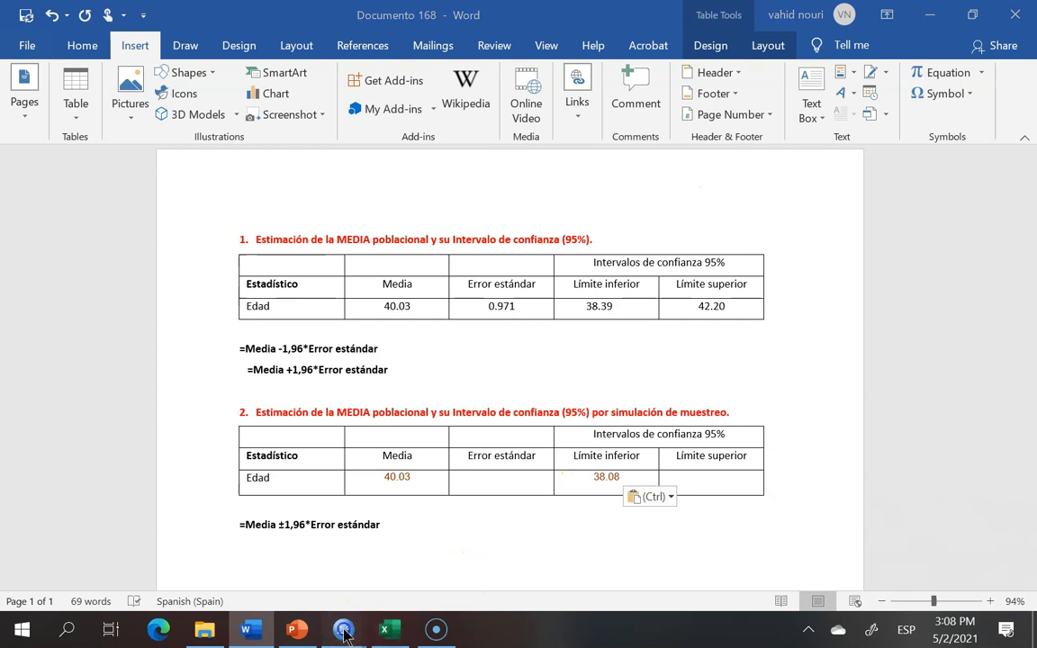
Step: Copy the simulated upper limit 41.85 from SPSS and paste it as text only into the second table's Límite superior cell
{"action": "mouse_move", "coordinate": [343, 627]}
{"action": "left_click", "coordinate": [491, 555]}
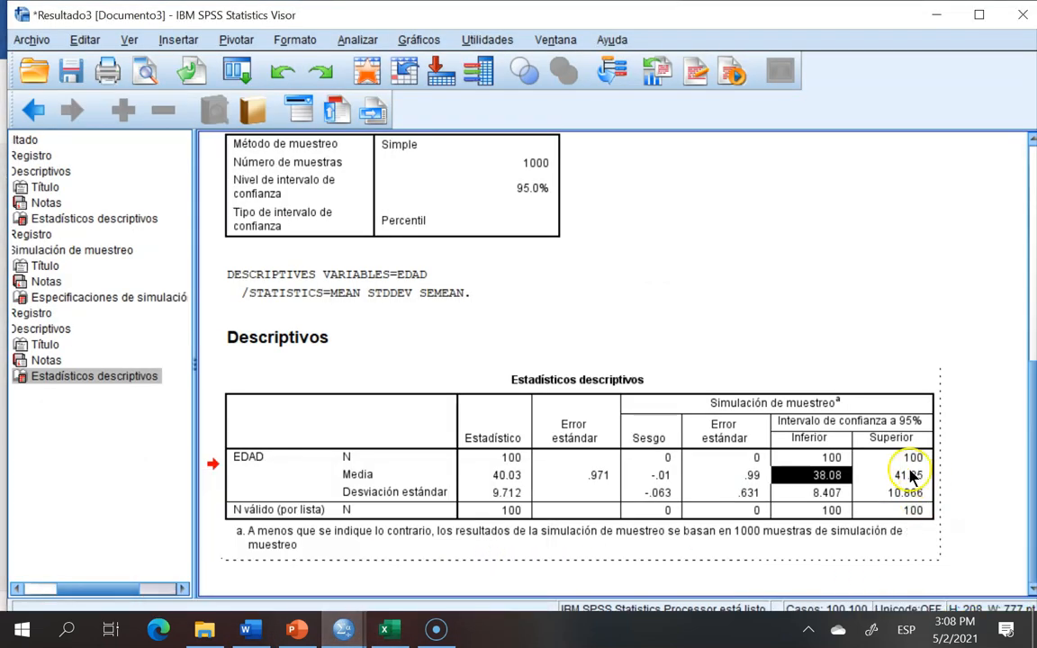
{"action": "left_click", "coordinate": [911, 477]}
{"action": "right_click", "coordinate": [910, 477]}
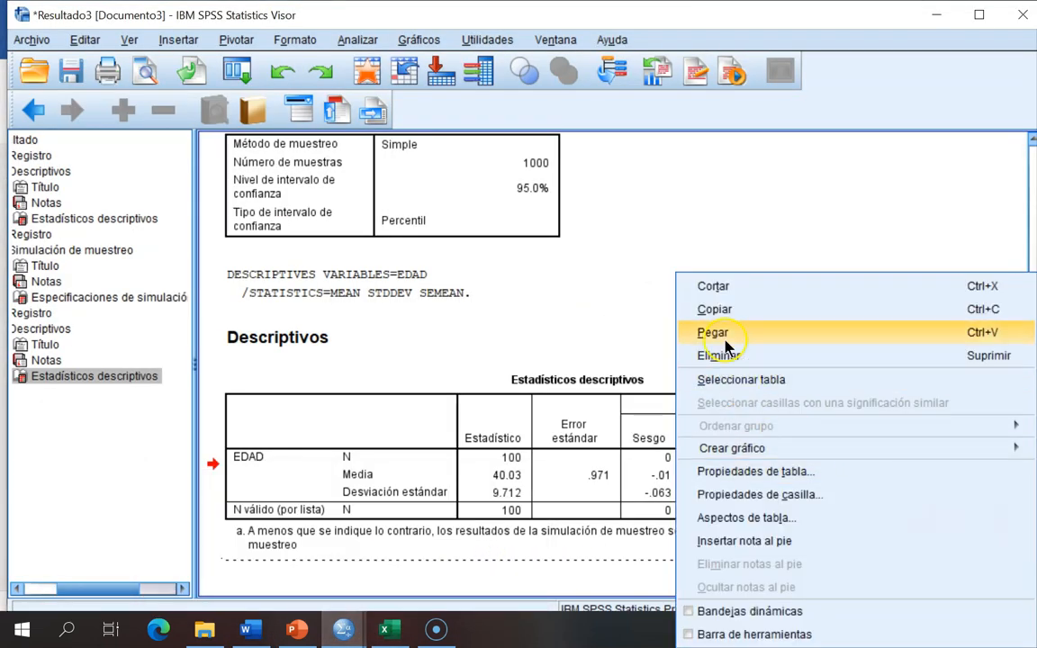
{"action": "left_click", "coordinate": [714, 309]}
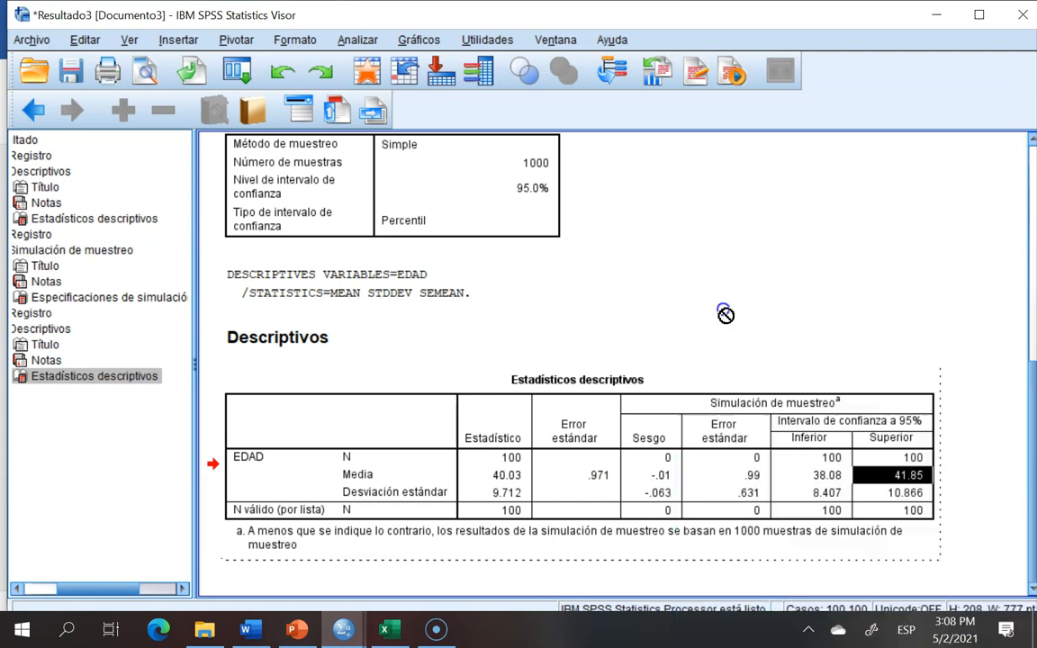
{"action": "left_click", "coordinate": [252, 630]}
{"action": "right_click", "coordinate": [690, 479]}
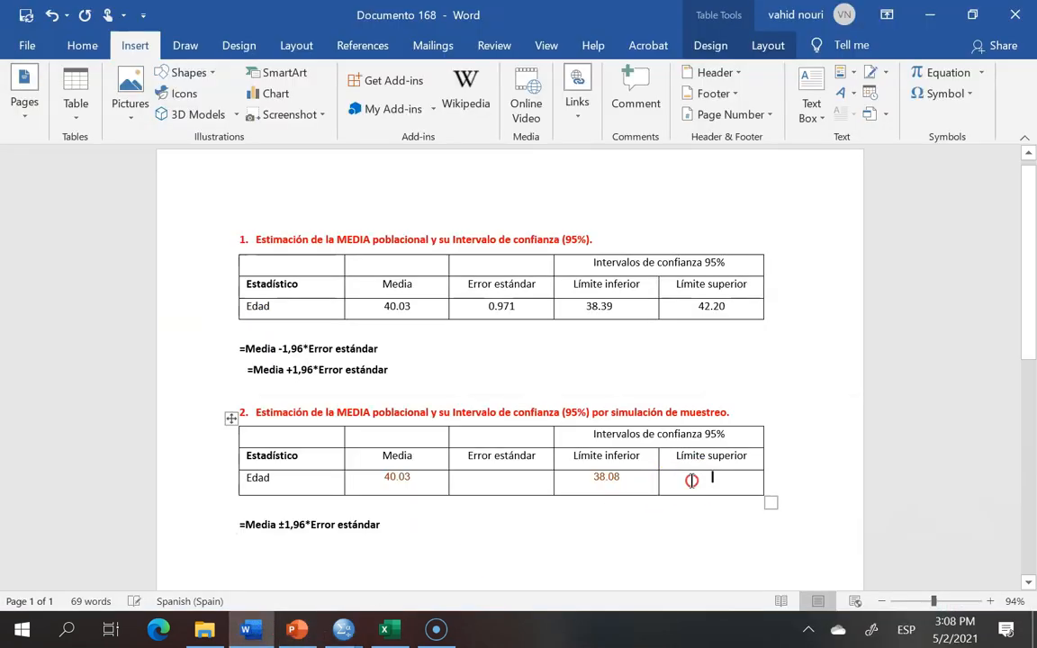
{"action": "left_click", "coordinate": [783, 185]}
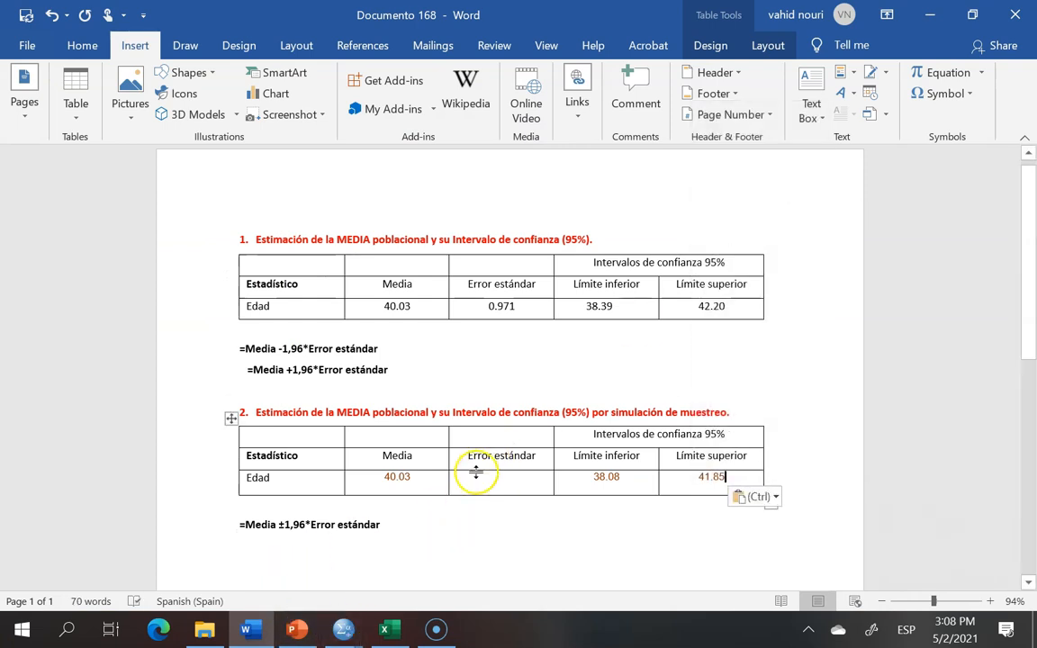
Step: Copy the simulation standard error .99 from SPSS and paste it as text only into the second table's Error estándar cell
{"action": "left_click_drag", "start_coordinate": [467, 452], "coordinate": [514, 457]}
{"action": "left_click", "coordinate": [344, 628]}
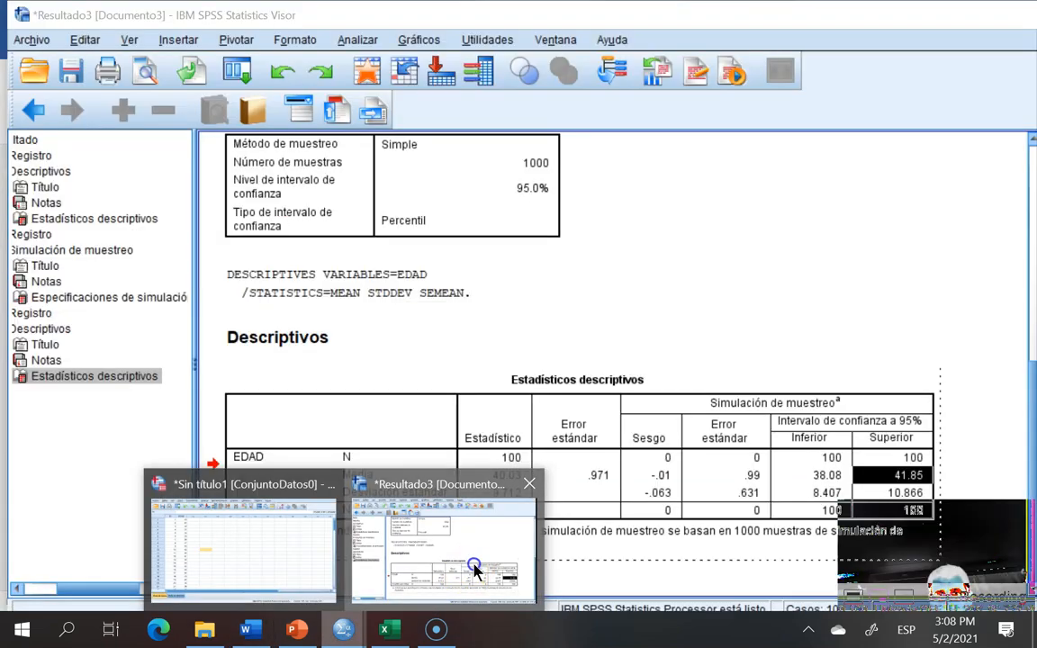
{"action": "left_click", "coordinate": [465, 580]}
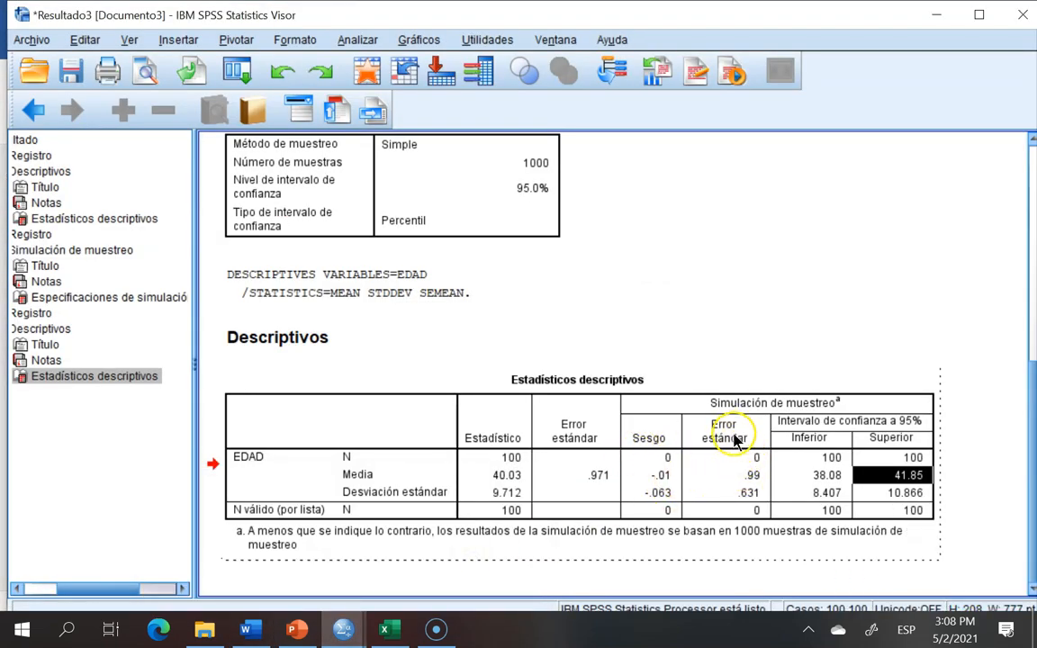
{"action": "left_click", "coordinate": [756, 477]}
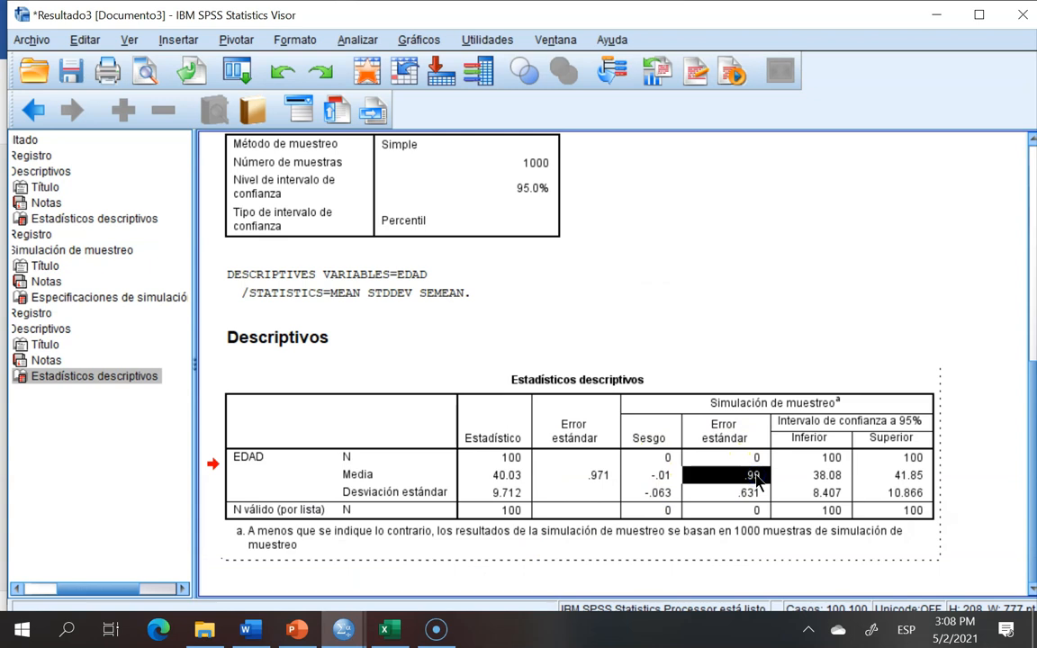
{"action": "right_click", "coordinate": [756, 480]}
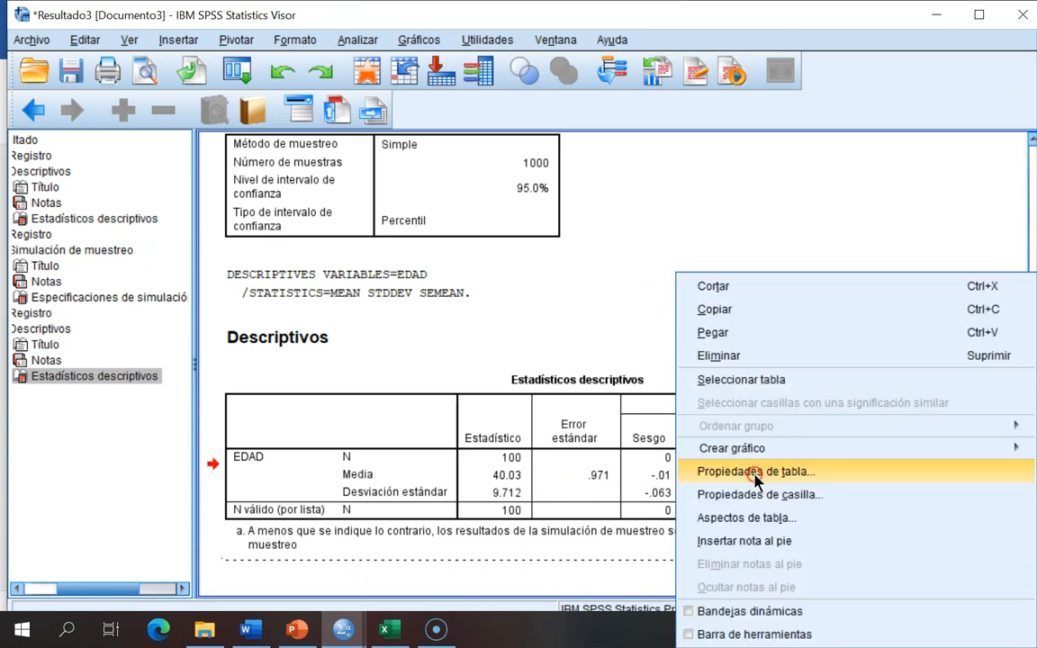
{"action": "left_click", "coordinate": [715, 309]}
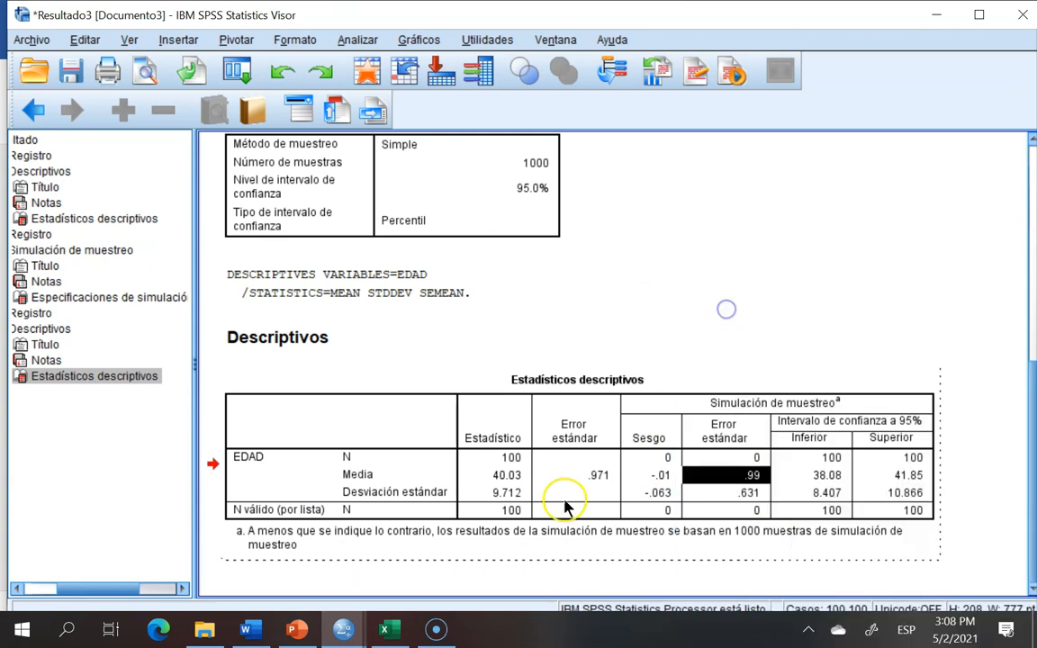
{"action": "left_click", "coordinate": [253, 632]}
{"action": "left_click", "coordinate": [483, 479]}
{"action": "right_click", "coordinate": [486, 484]}
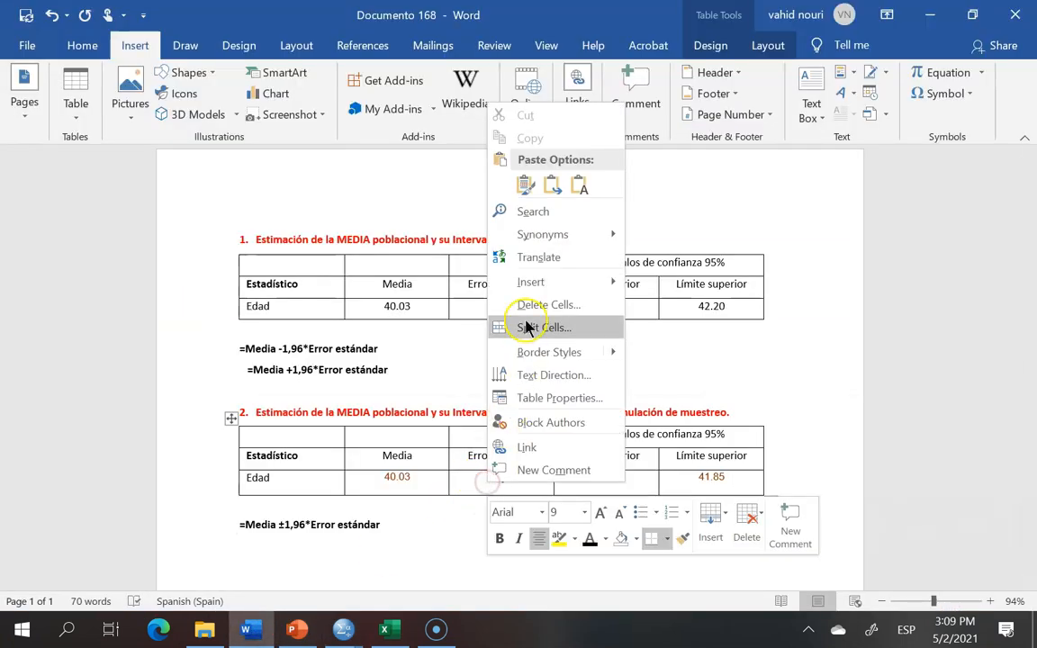
{"action": "left_click", "coordinate": [579, 185]}
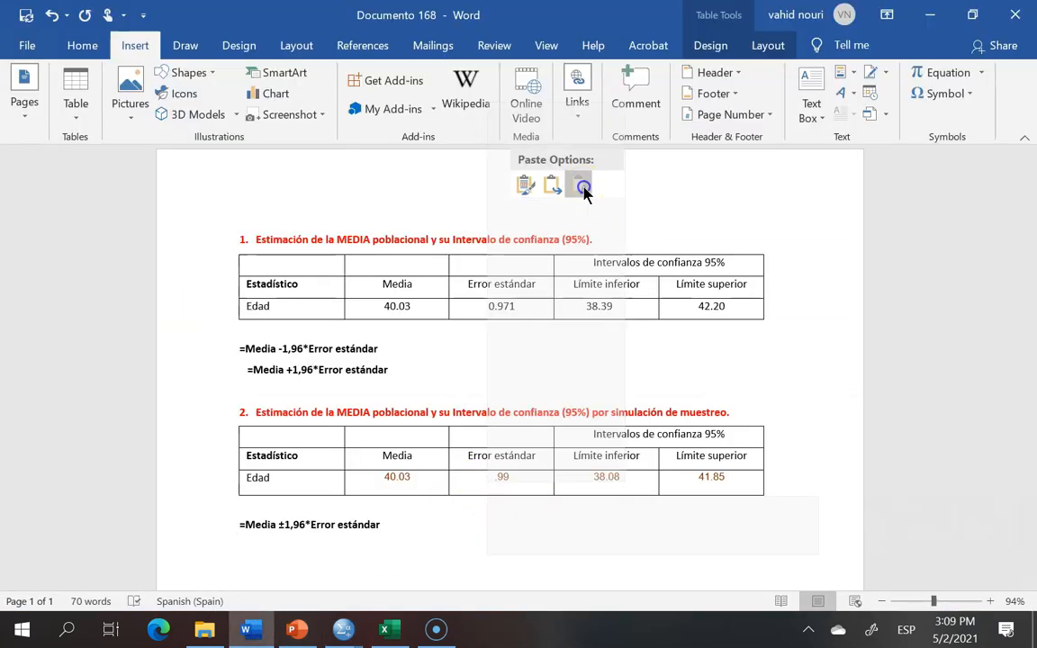
Step: Compare the confidence limits of the formula table with those of the sampling simulation table
{"action": "left_click", "coordinate": [916, 410]}
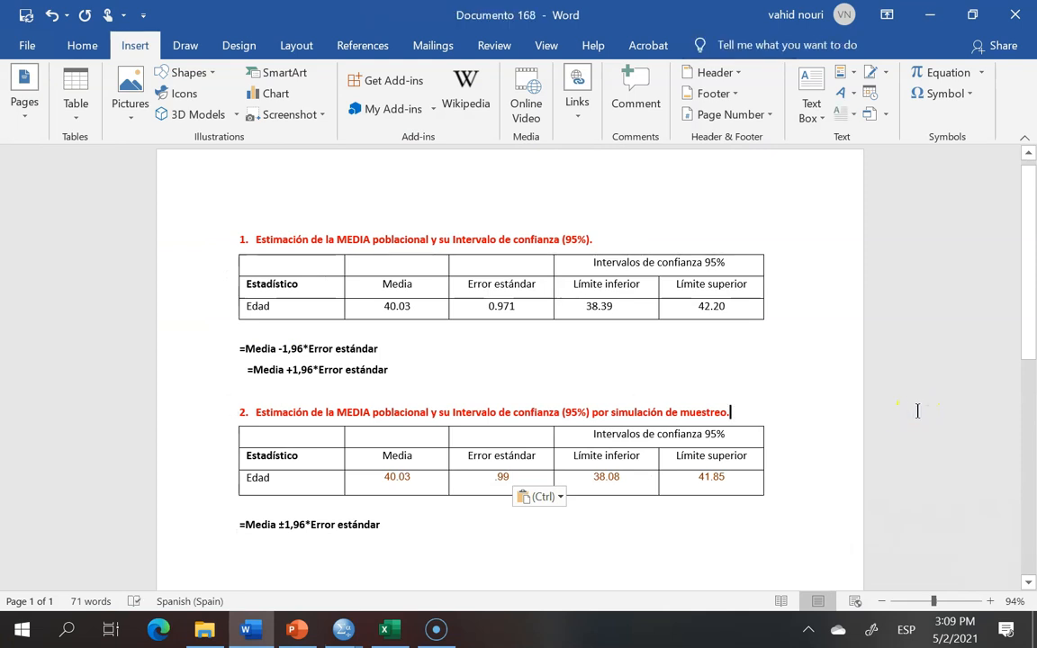
{"action": "left_click_drag", "start_coordinate": [585, 304], "coordinate": [616, 306]}
{"action": "left_click_drag", "start_coordinate": [588, 476], "coordinate": [625, 476]}
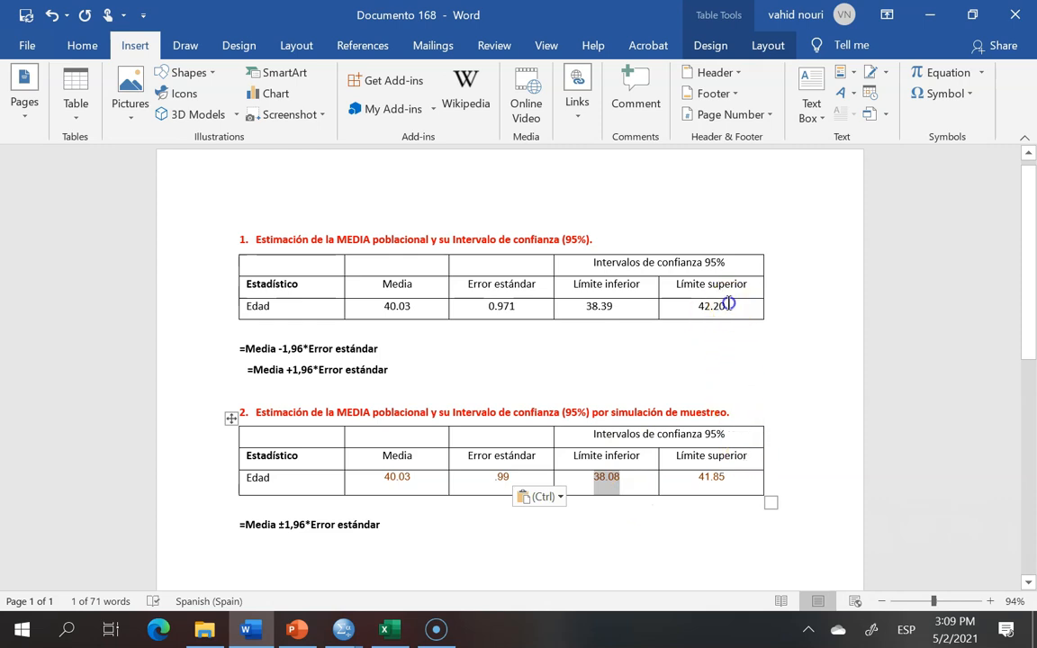
{"action": "left_click_drag", "start_coordinate": [727, 306], "coordinate": [697, 305]}
{"action": "left_click_drag", "start_coordinate": [725, 477], "coordinate": [692, 483]}
{"action": "left_click", "coordinate": [655, 514]}
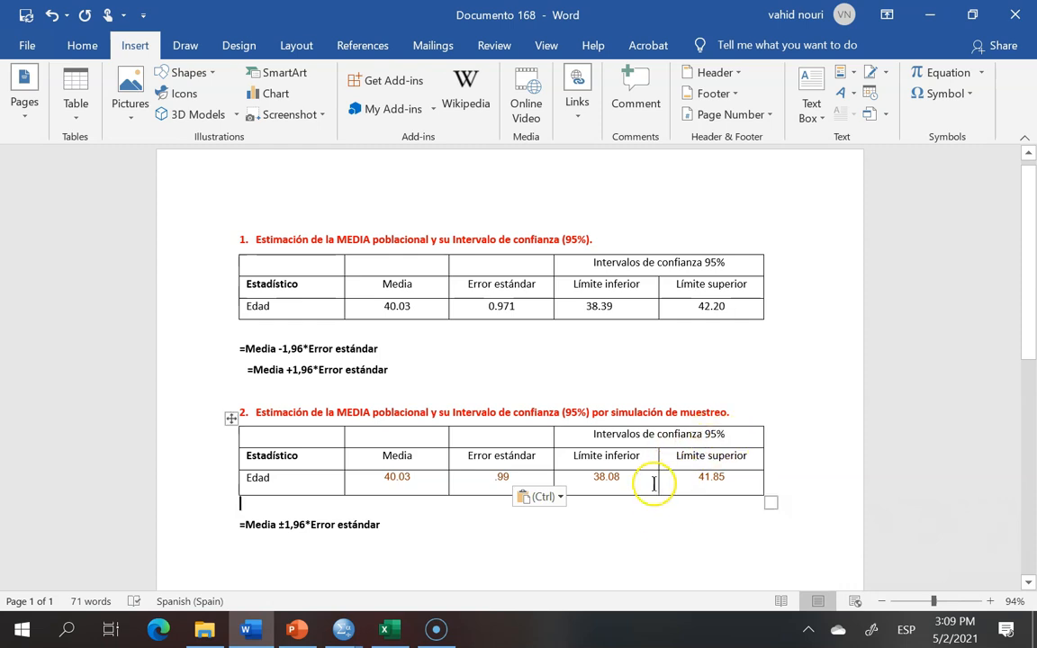
{"action": "left_click_drag", "start_coordinate": [614, 478], "coordinate": [586, 476]}
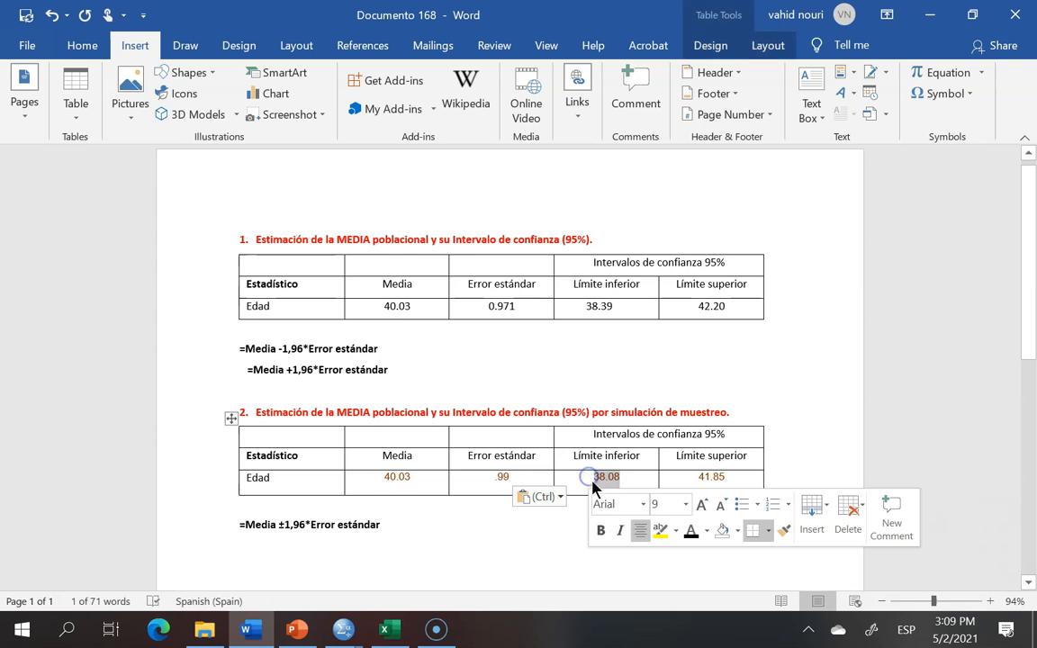
{"action": "left_click_drag", "start_coordinate": [726, 477], "coordinate": [701, 484]}
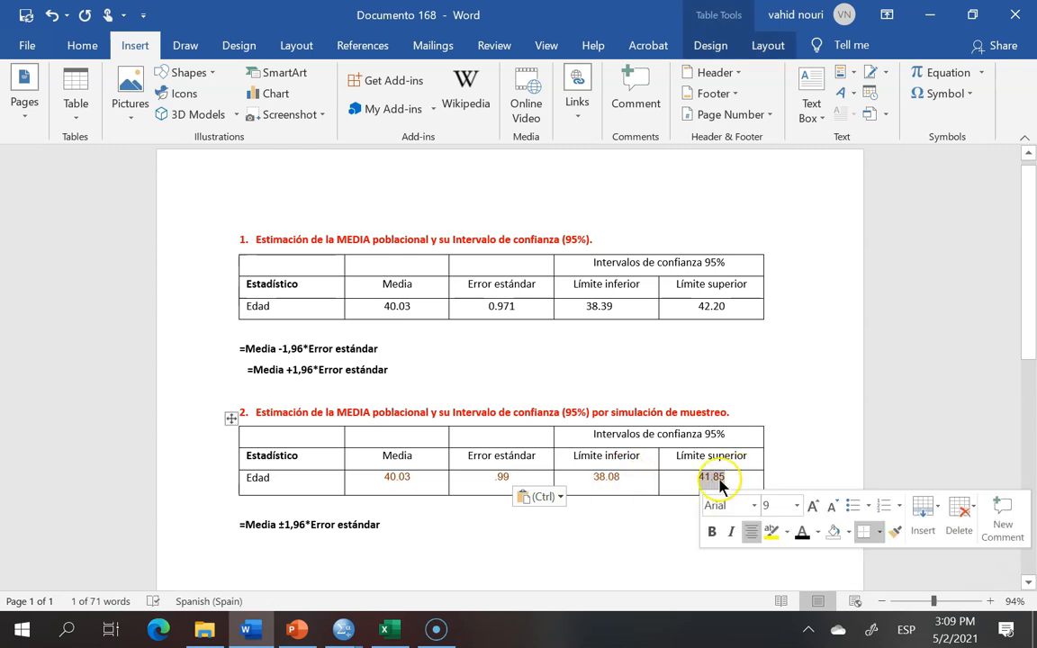
{"action": "left_click", "coordinate": [923, 412]}
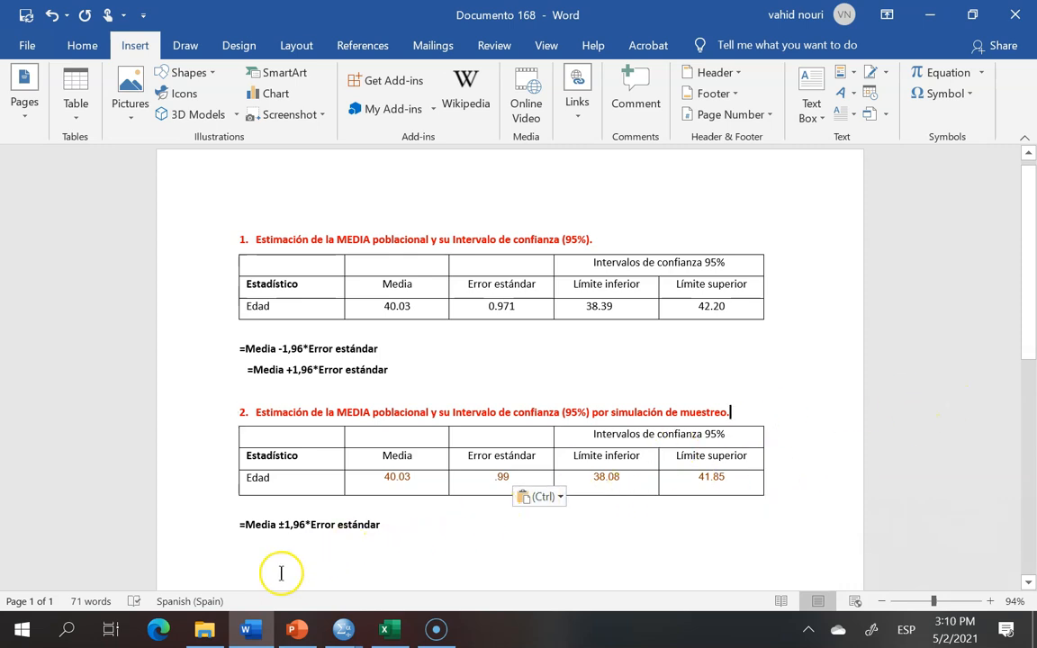
{"action": "mouse_move", "coordinate": [343, 629]}
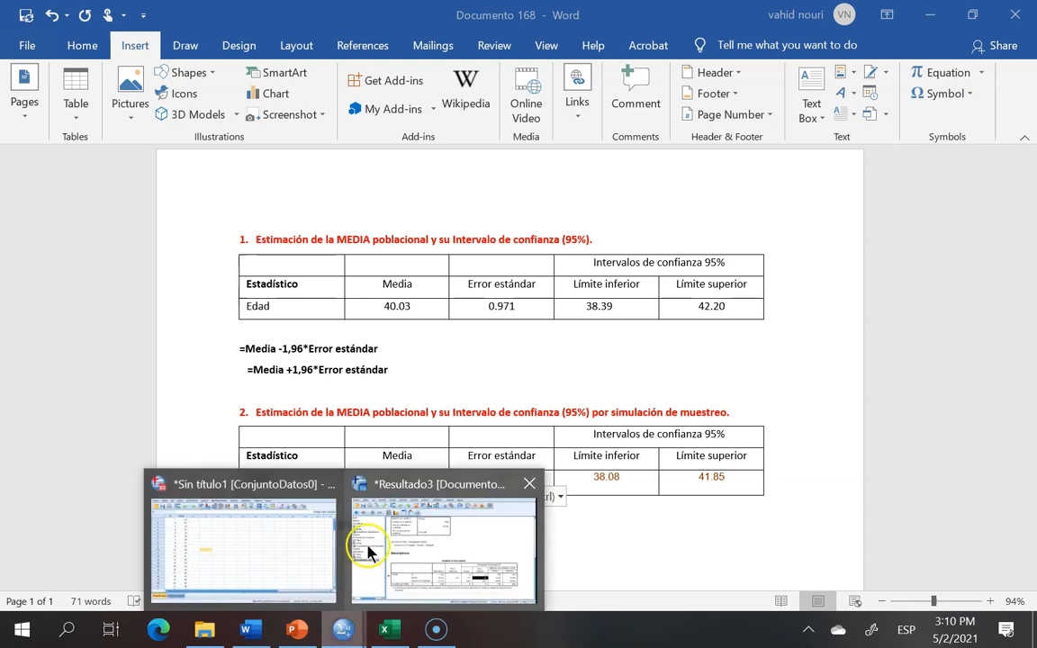
Step: Run a one-sample T test on EDAD with test value 0 and sampling simulation switched off
{"action": "left_click", "coordinate": [264, 546]}
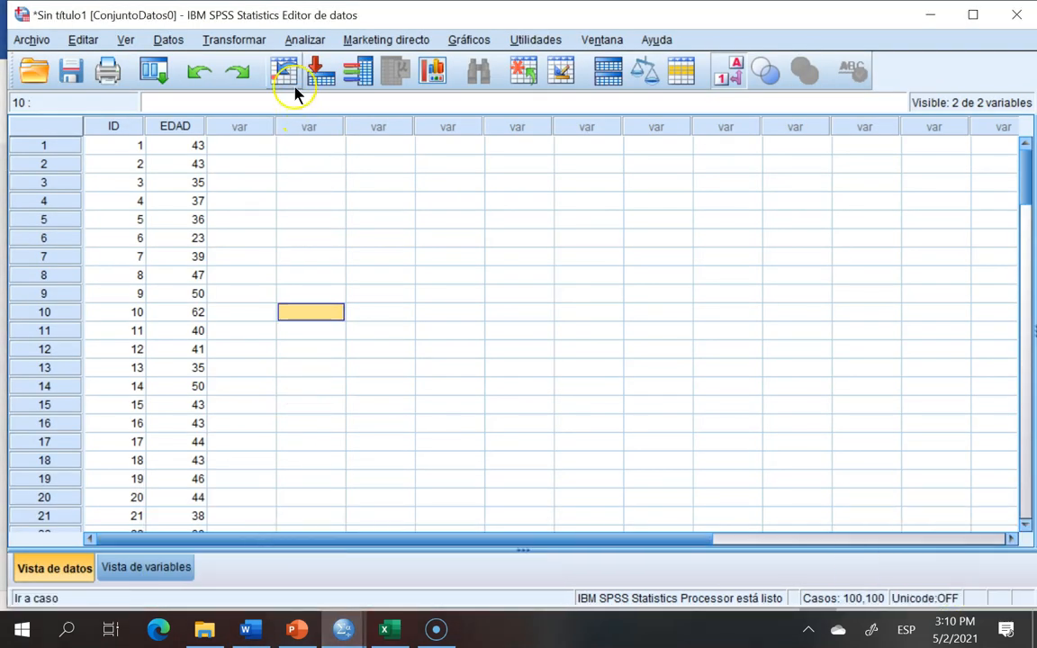
{"action": "left_click", "coordinate": [304, 39]}
{"action": "mouse_move", "coordinate": [326, 92]}
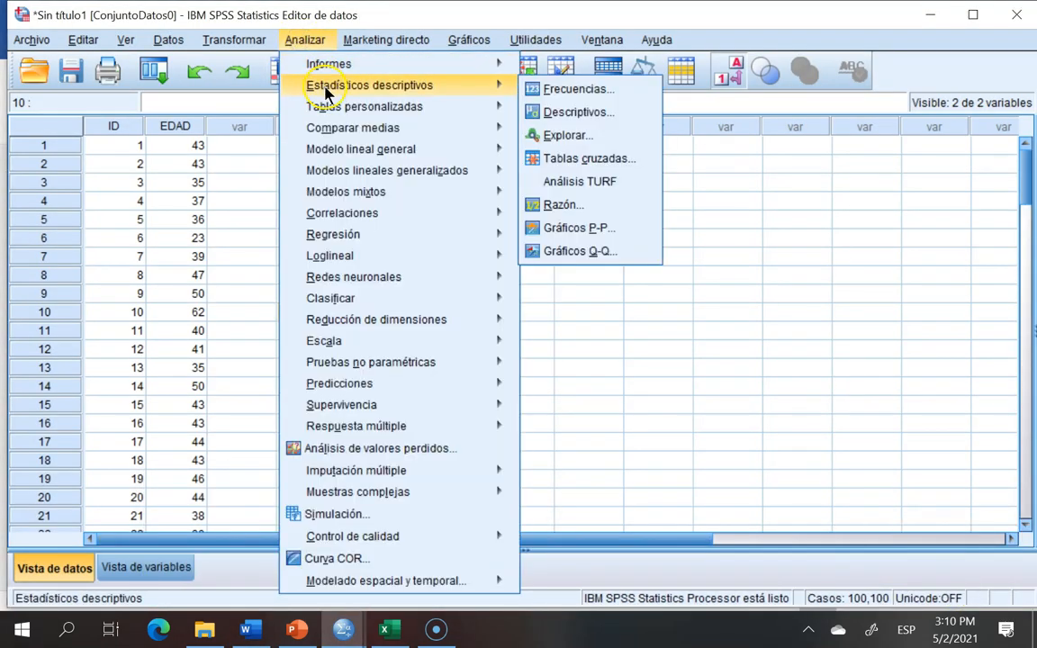
{"action": "mouse_move", "coordinate": [358, 135]}
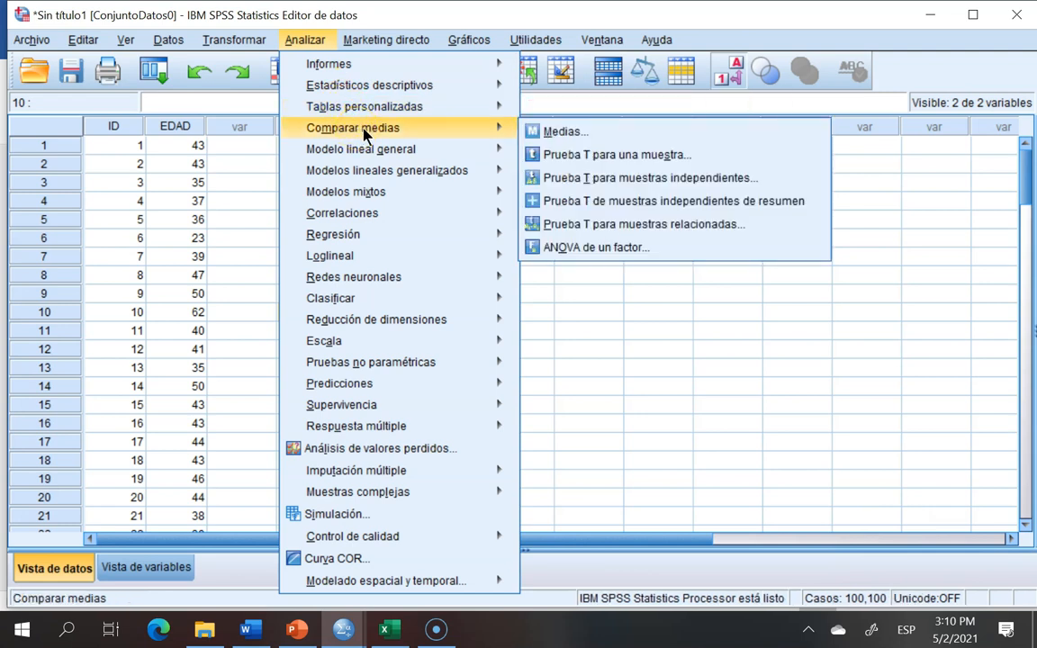
{"action": "left_click", "coordinate": [590, 157]}
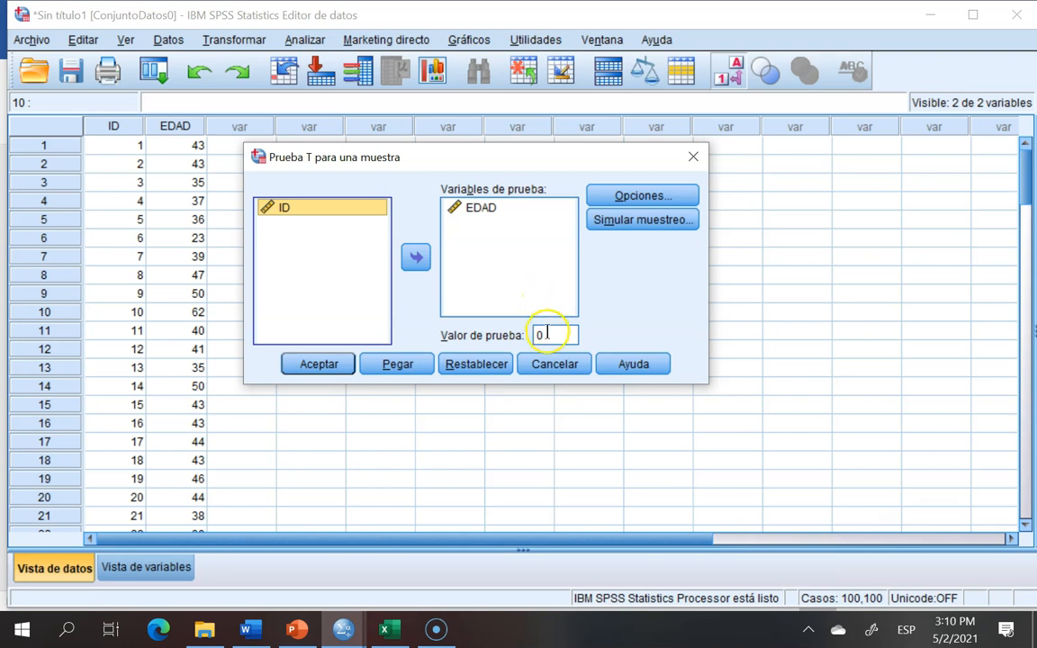
{"action": "left_click", "coordinate": [552, 334]}
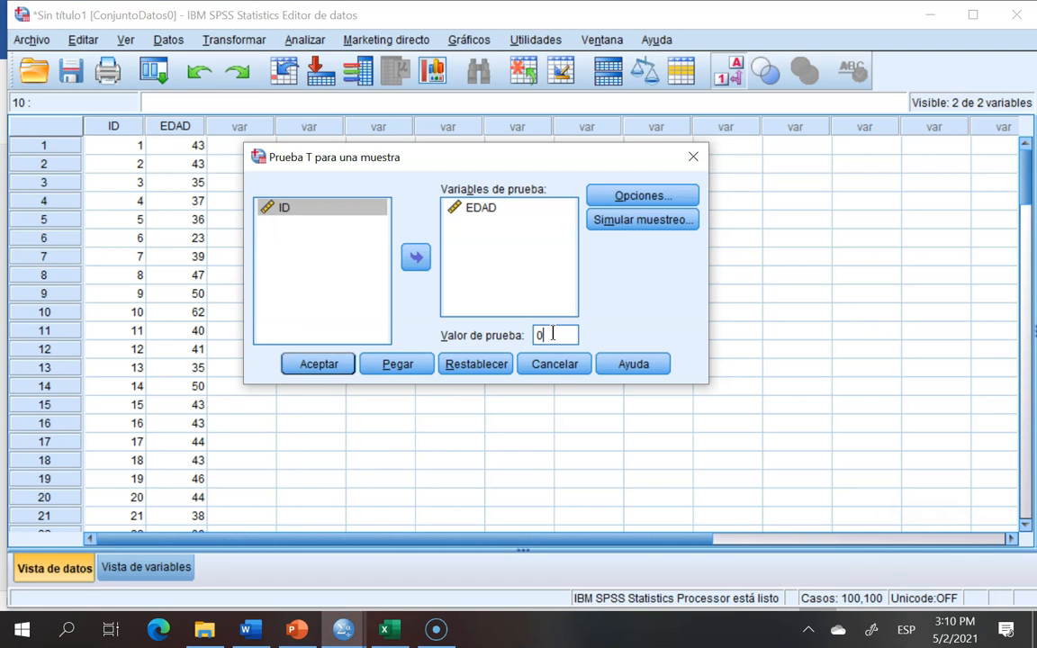
{"action": "left_click", "coordinate": [640, 221]}
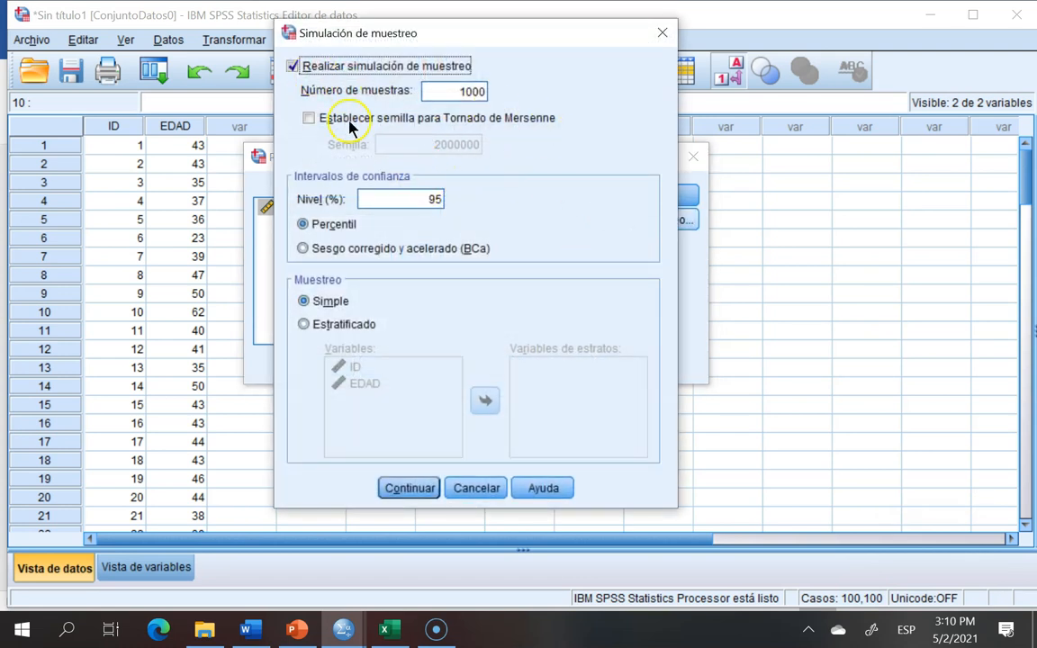
{"action": "left_click", "coordinate": [288, 66]}
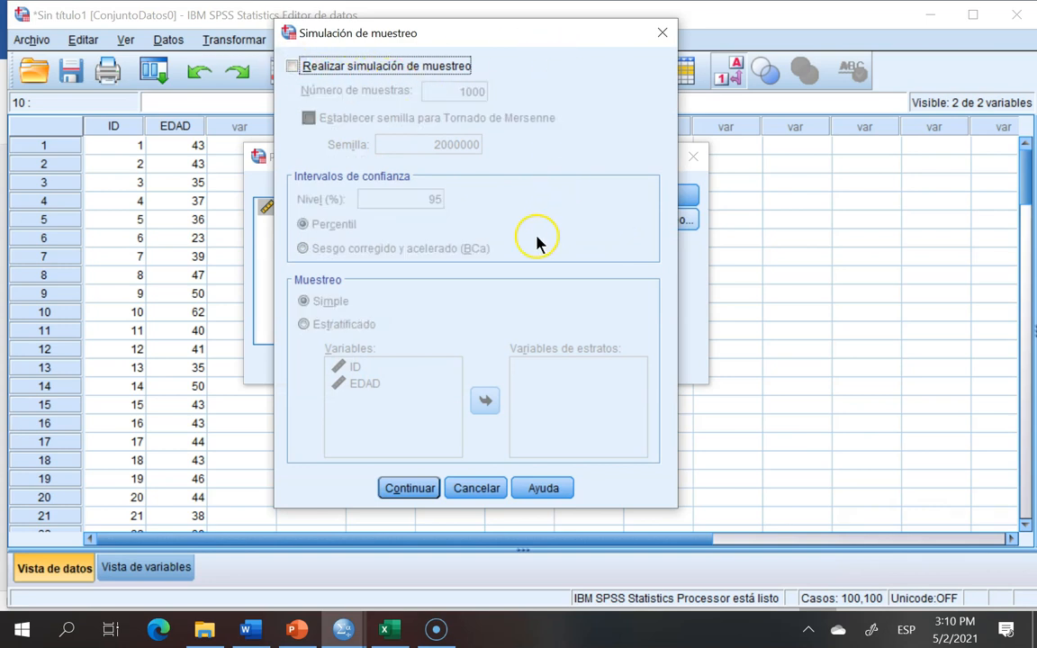
{"action": "left_click", "coordinate": [401, 488]}
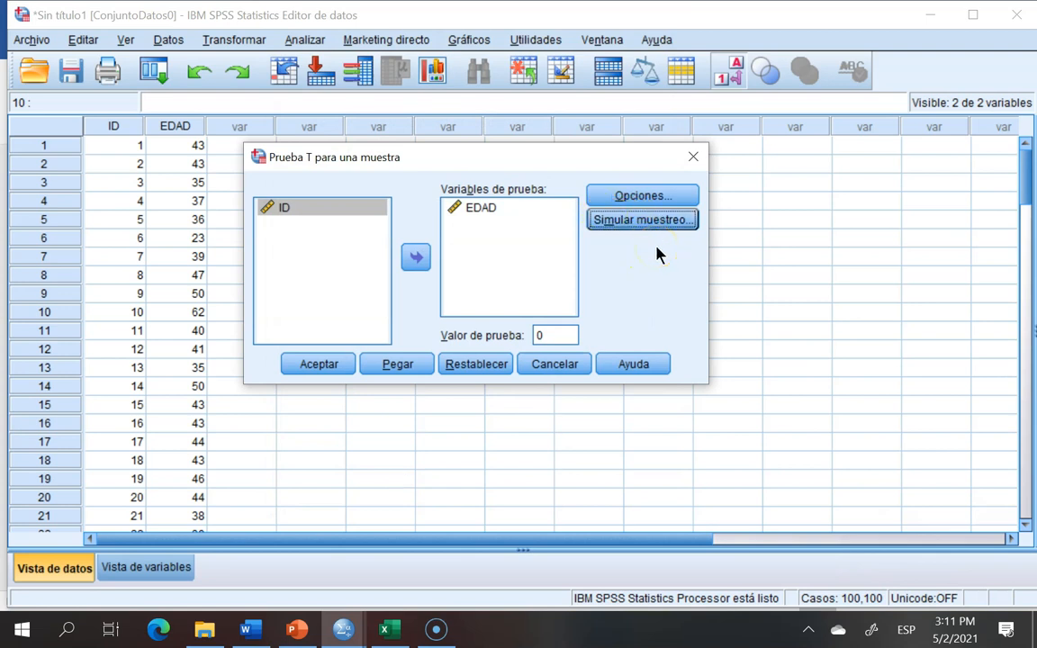
{"action": "double_click", "coordinate": [546, 334]}
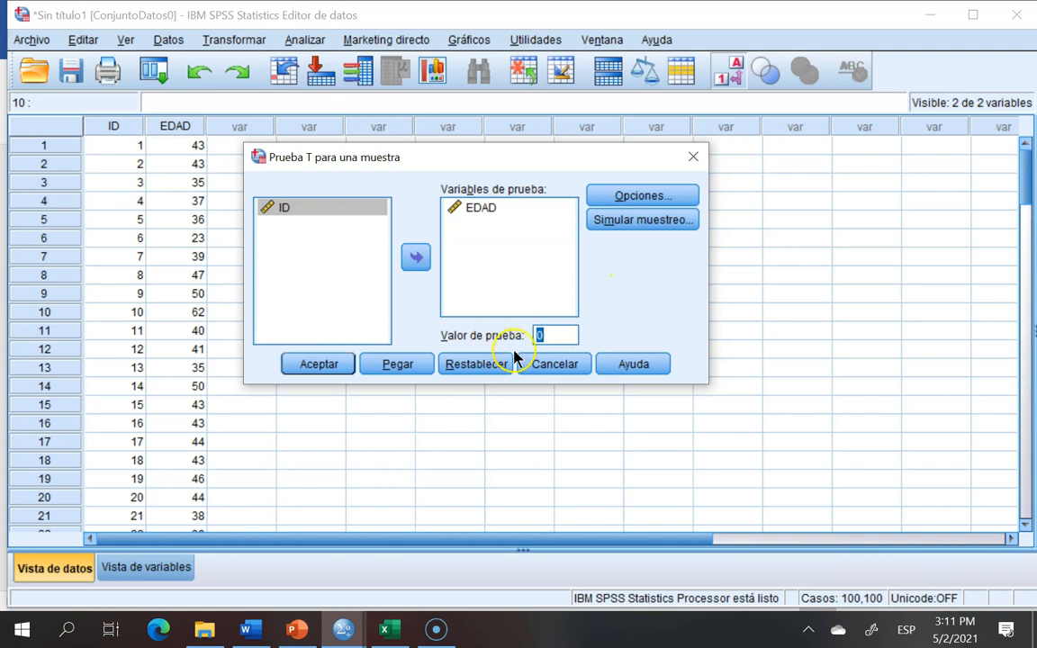
{"action": "left_click", "coordinate": [555, 333]}
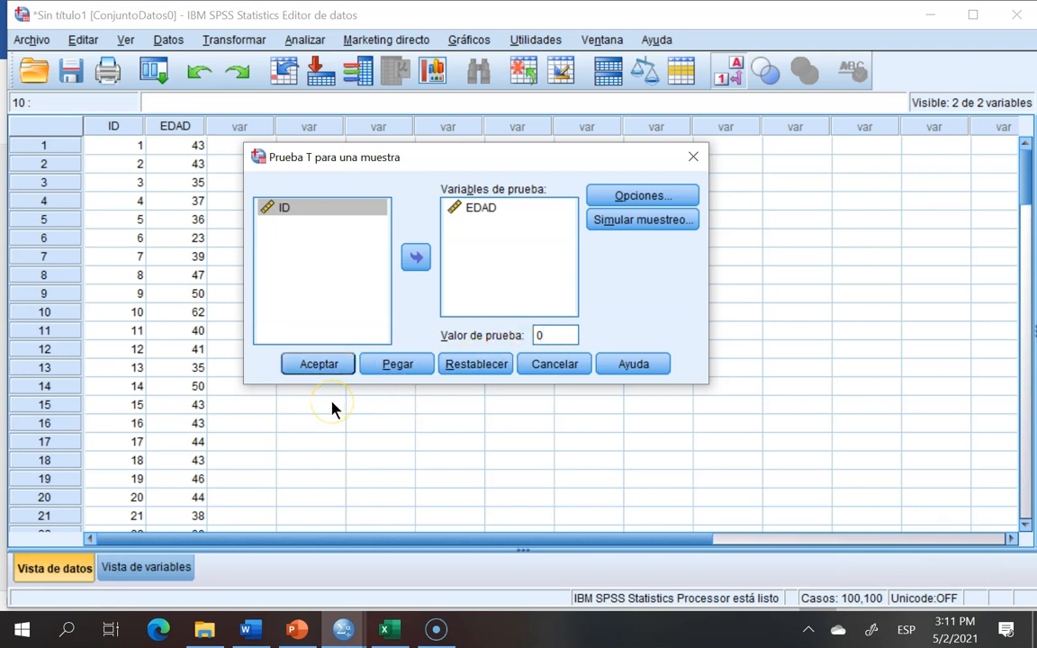
{"action": "left_click", "coordinate": [324, 365]}
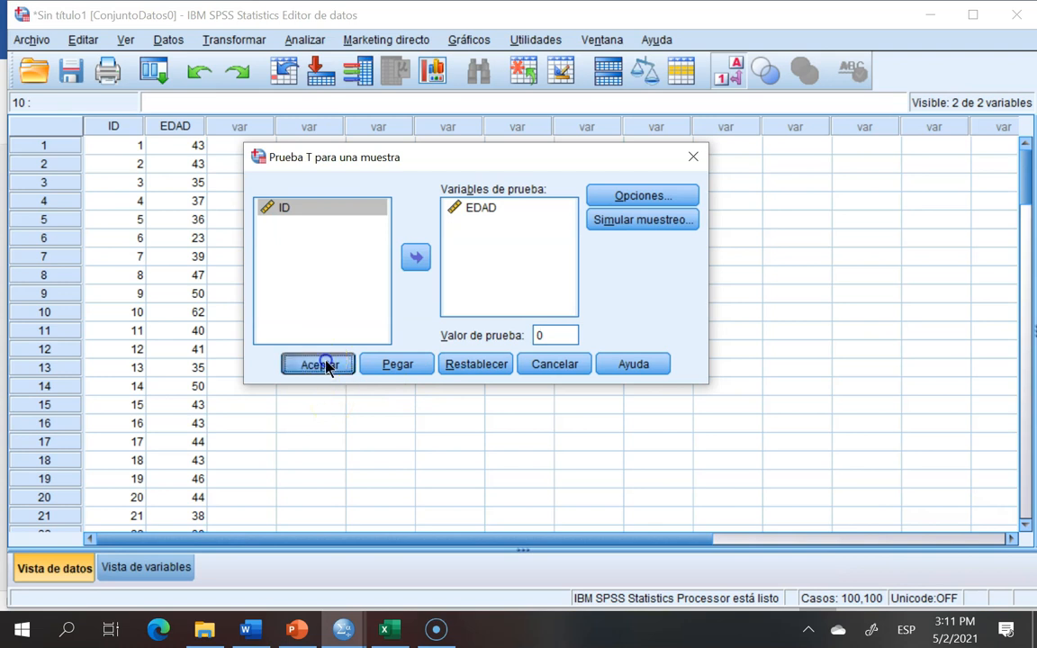
Step: Compare the T test's 95% confidence interval with the sampling simulation interval in the output viewer
{"action": "left_click_drag", "start_coordinate": [1033, 441], "coordinate": [1033, 510]}
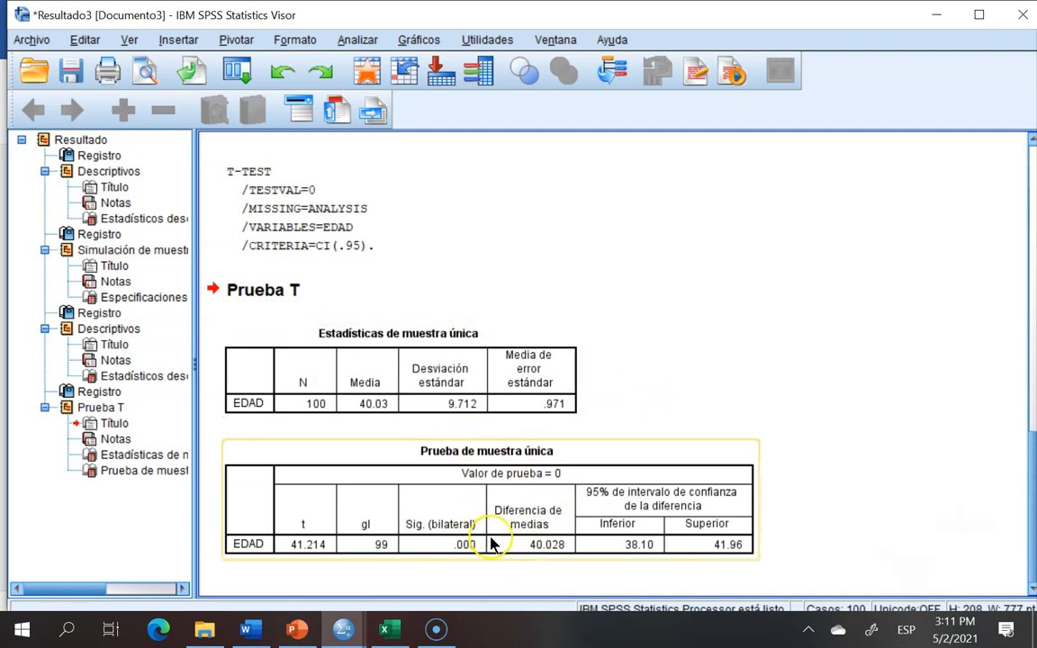
{"action": "left_click", "coordinate": [543, 548]}
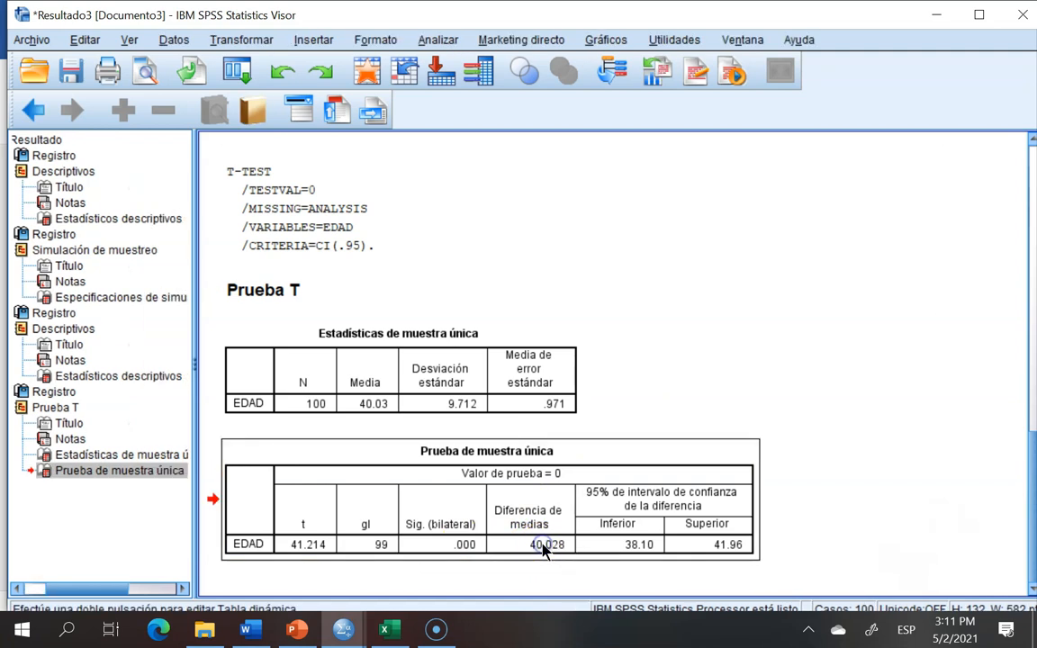
{"action": "double_click", "coordinate": [543, 547]}
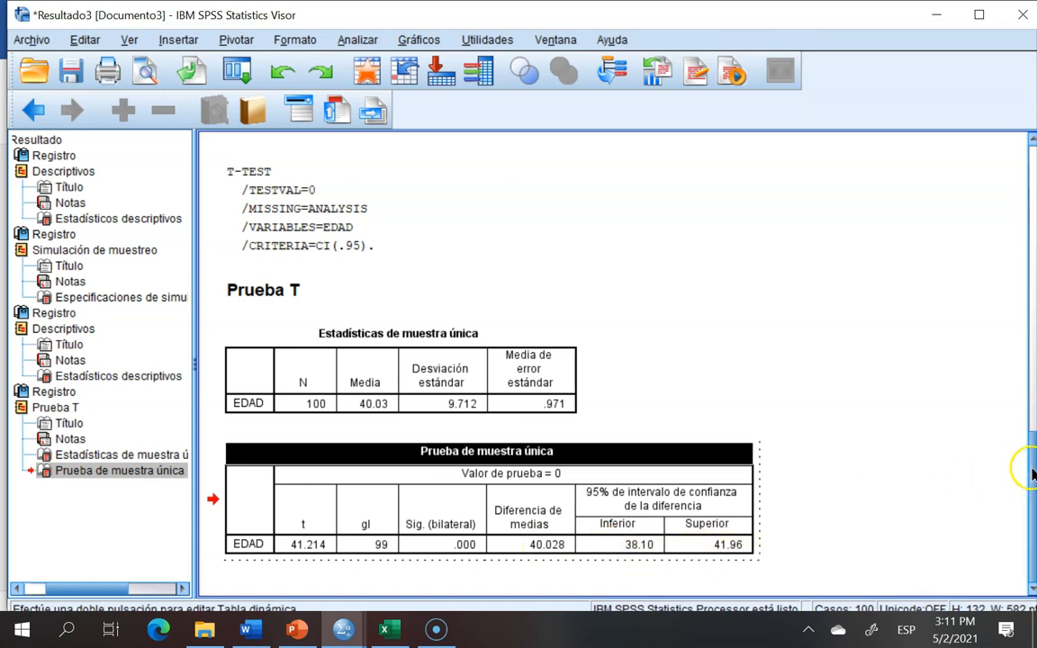
{"action": "left_click_drag", "start_coordinate": [1033, 462], "coordinate": [1033, 402]}
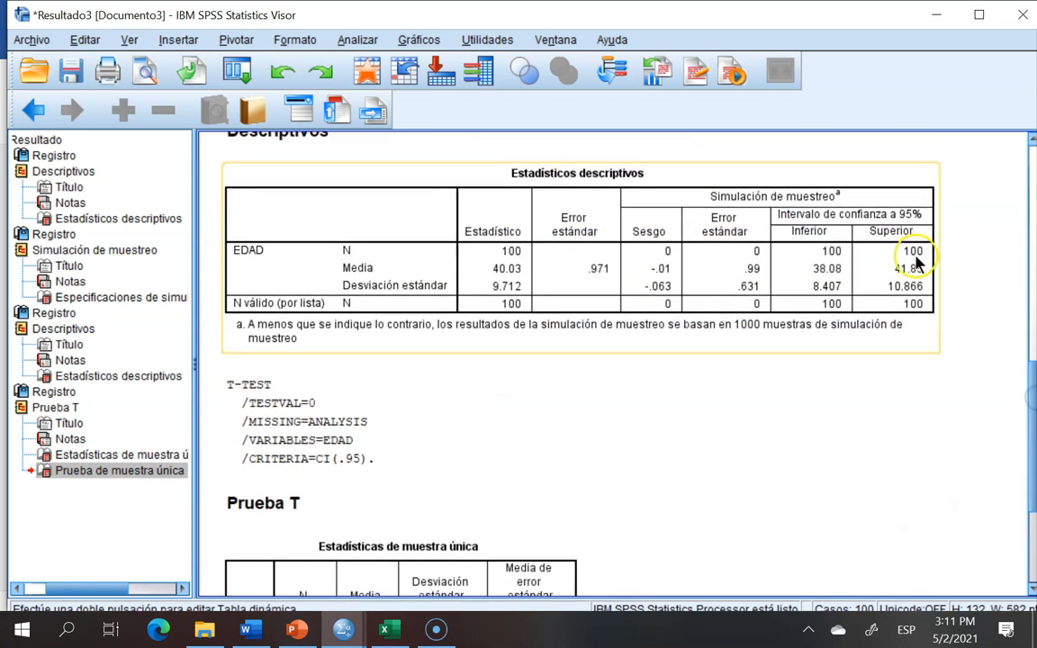
{"action": "left_click", "coordinate": [909, 273]}
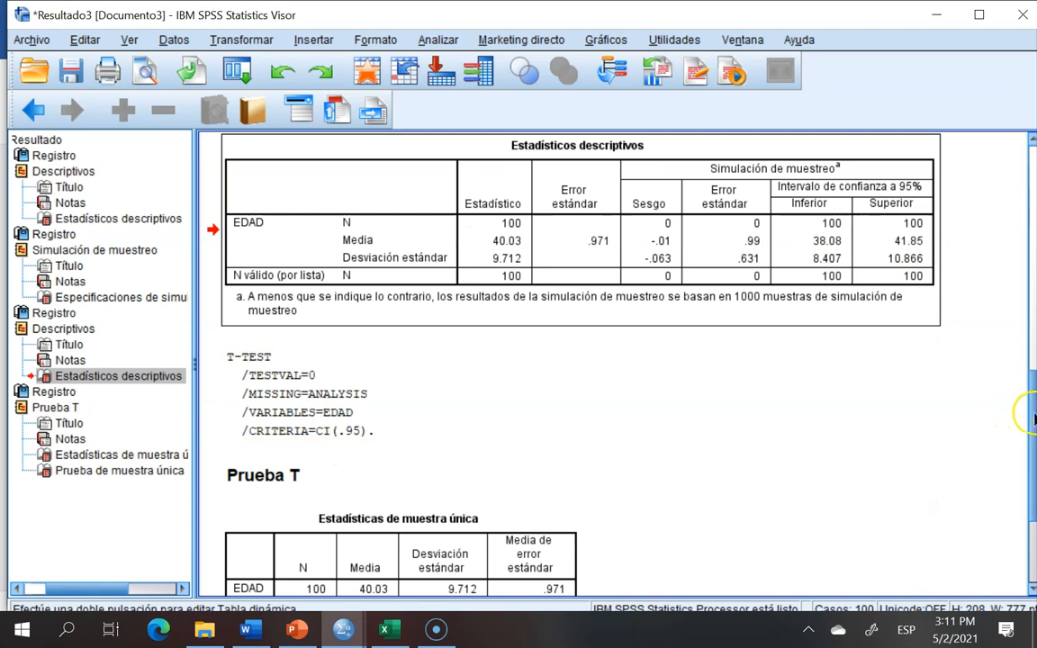
{"action": "scroll", "coordinate": [1020, 414], "scroll_direction": "down", "scroll_amount": 3}
{"action": "left_click", "coordinate": [609, 542]}
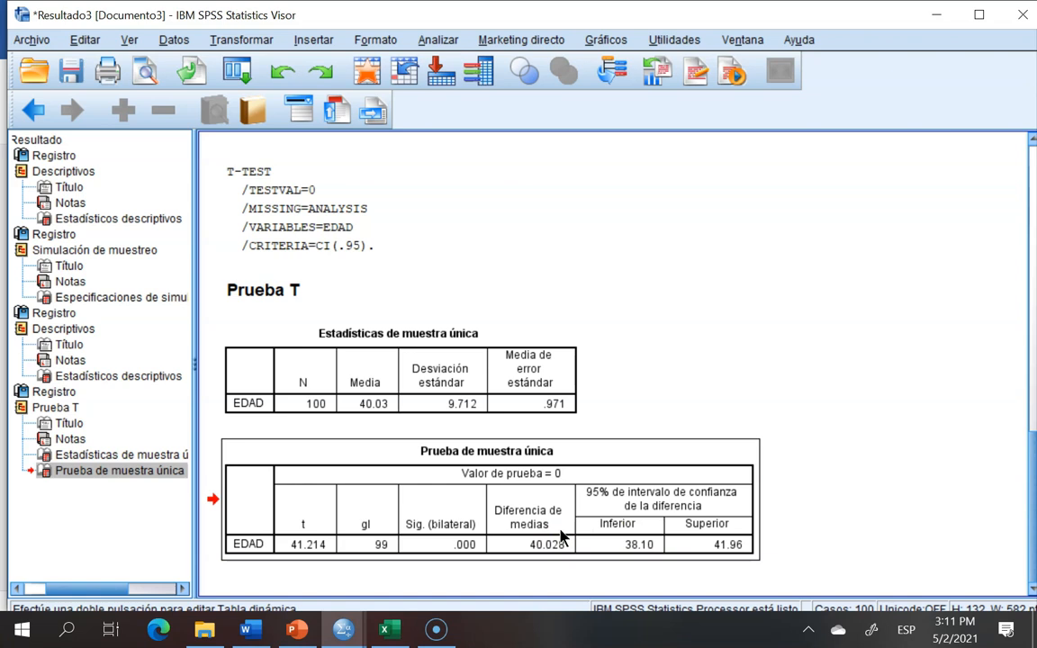
Step: Set the Error estándar cell of the second Word table to 0.99
{"action": "left_click", "coordinate": [252, 630]}
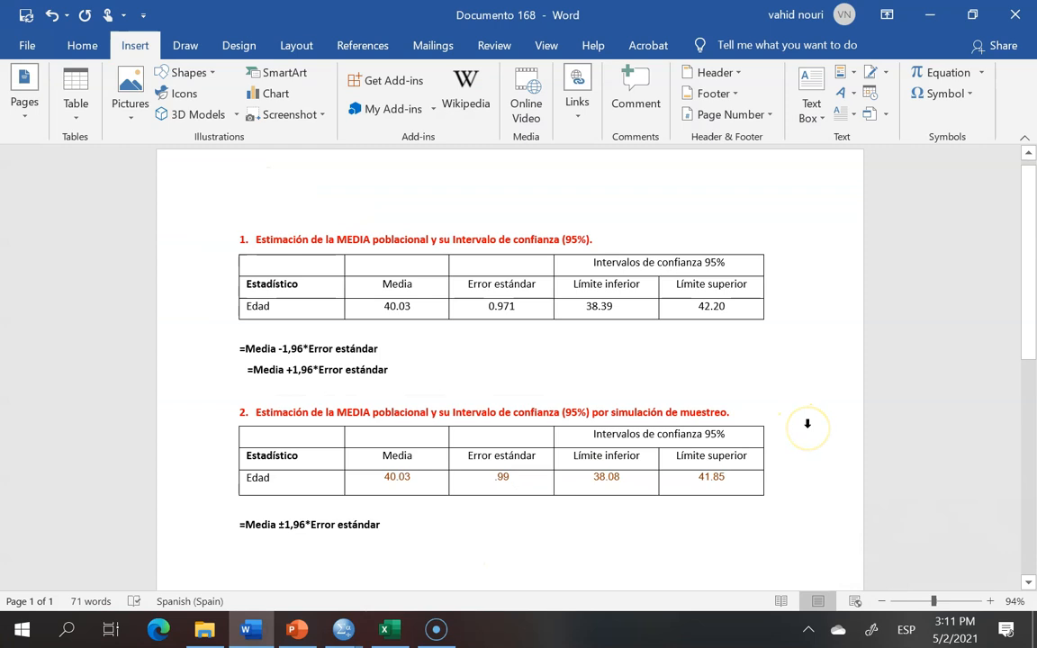
{"action": "scroll", "coordinate": [807, 423], "scroll_direction": "up", "scroll_amount": 1}
{"action": "scroll", "coordinate": [807, 423], "scroll_direction": "up", "scroll_amount": 1}
{"action": "left_click", "coordinate": [776, 420]}
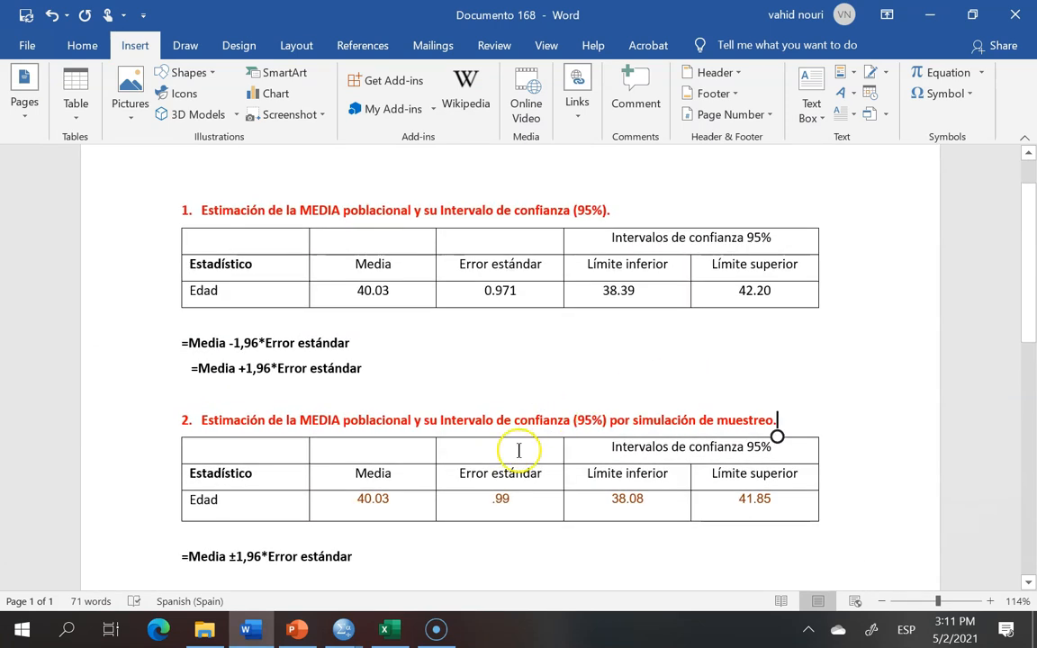
{"action": "left_click", "coordinate": [488, 501]}
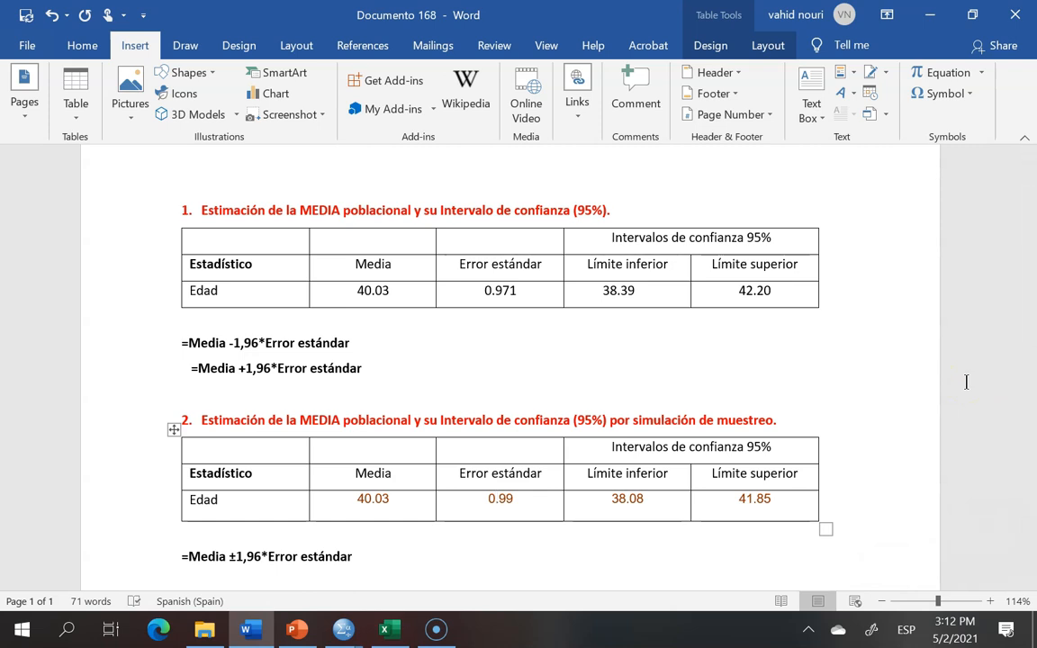
{"action": "mouse_move", "coordinate": [344, 628]}
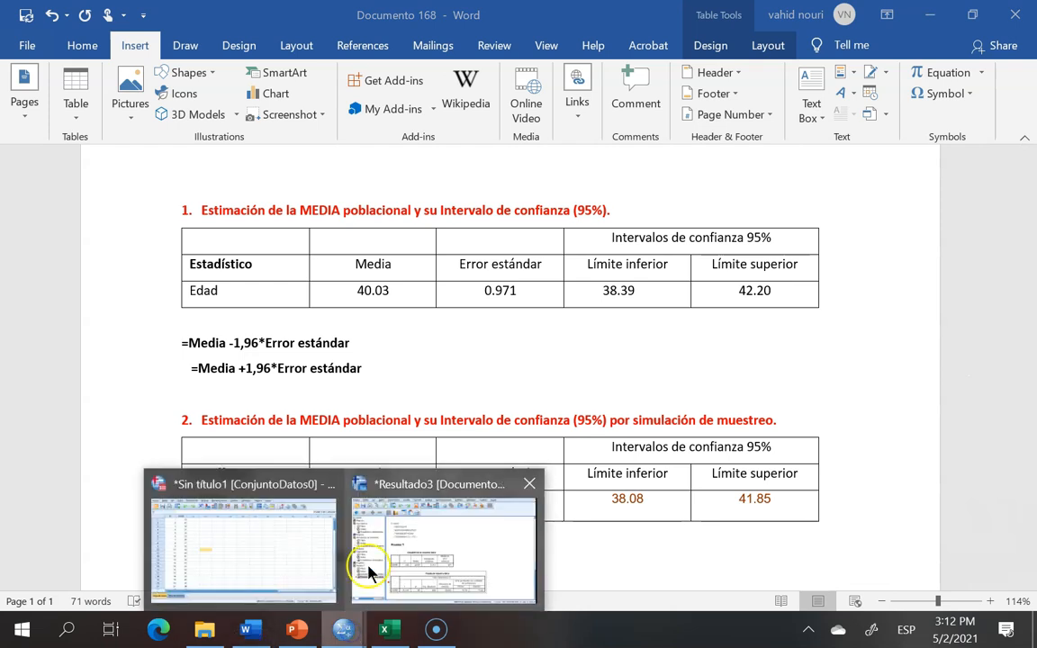
{"action": "left_click", "coordinate": [287, 526]}
{"action": "left_click", "coordinate": [305, 40]}
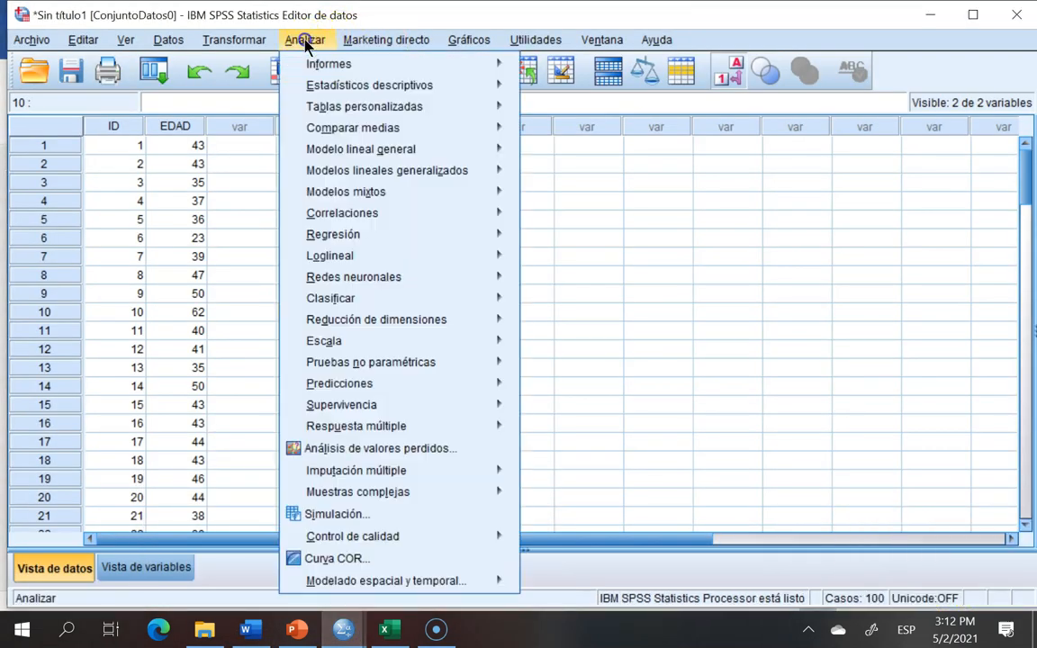
{"action": "mouse_move", "coordinate": [319, 88]}
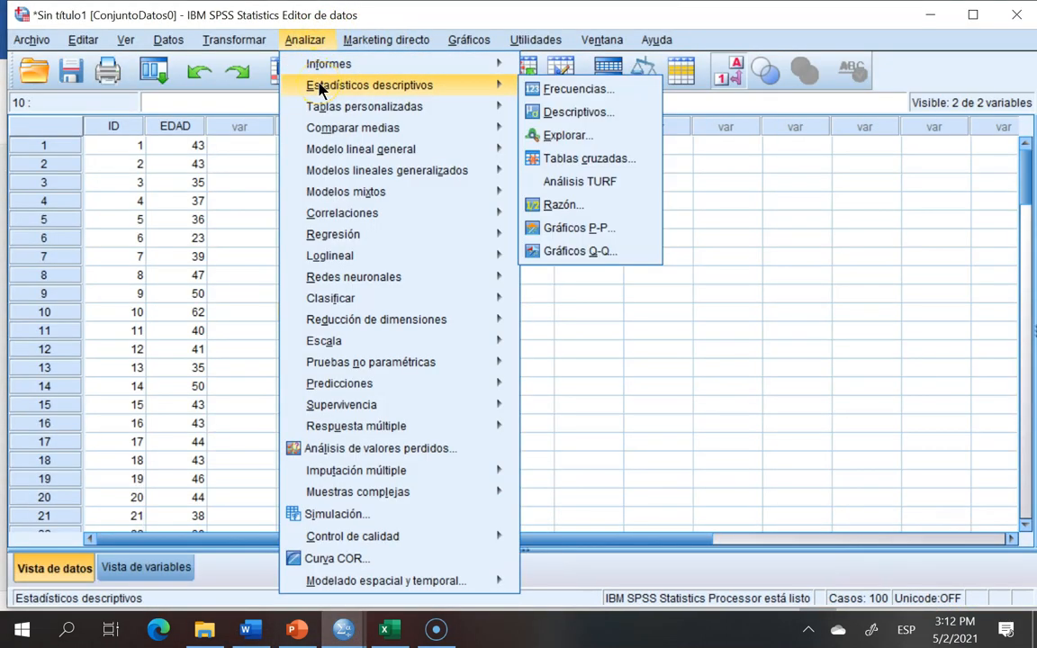
{"action": "left_click", "coordinate": [564, 117]}
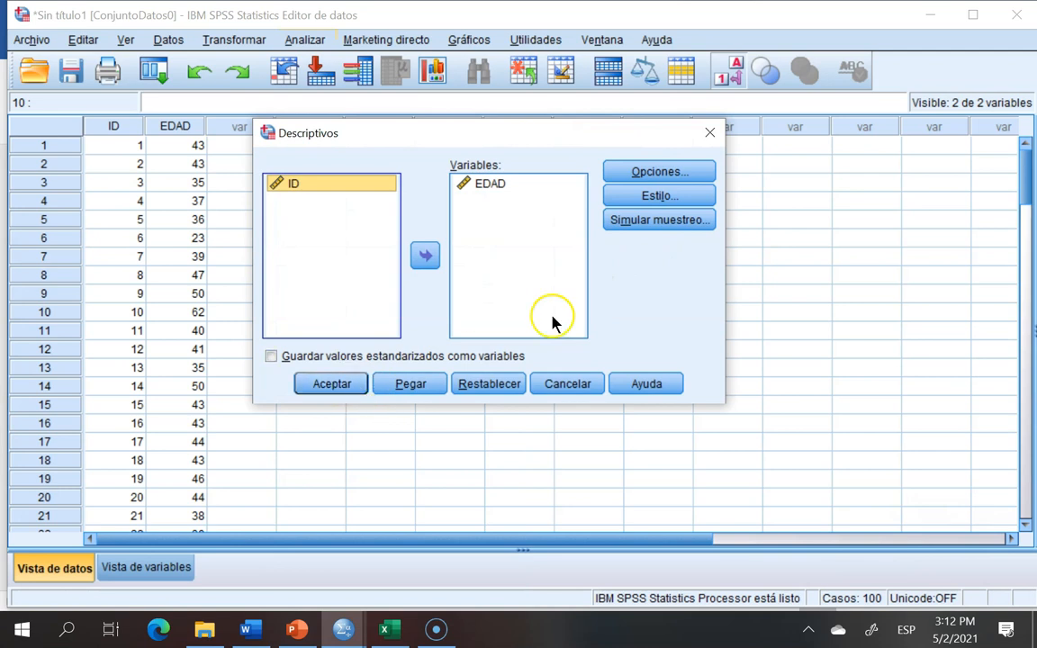
{"action": "left_click", "coordinate": [709, 132]}
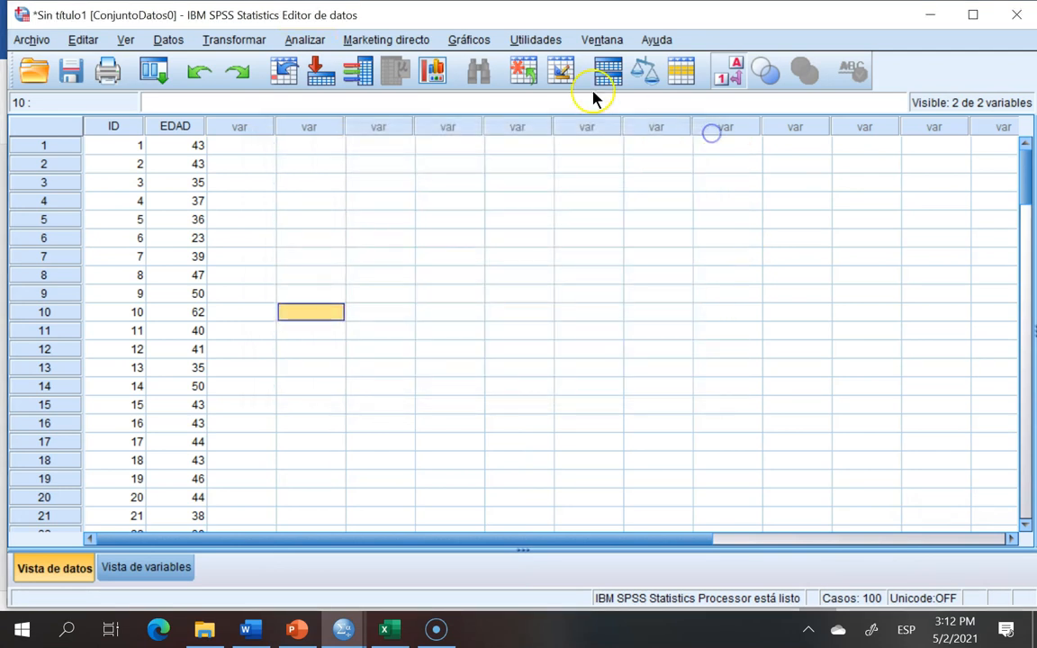
Step: Turn sampling simulation back on in the Descriptivos dialog's sampling settings and close the dialog
{"action": "left_click", "coordinate": [311, 43]}
{"action": "mouse_move", "coordinate": [327, 90]}
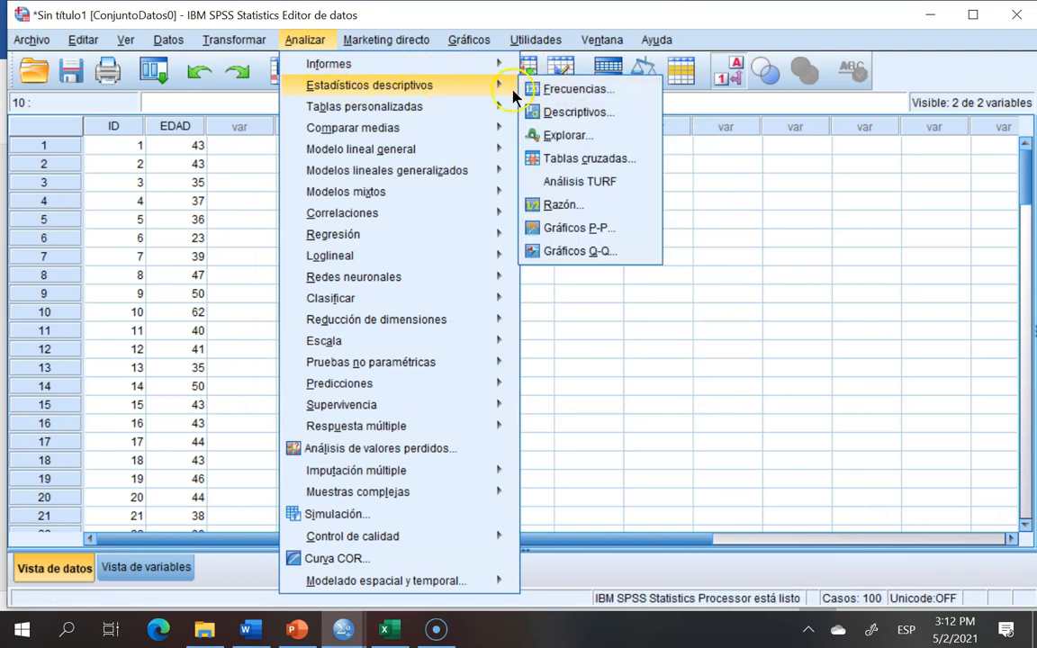
{"action": "left_click", "coordinate": [560, 114]}
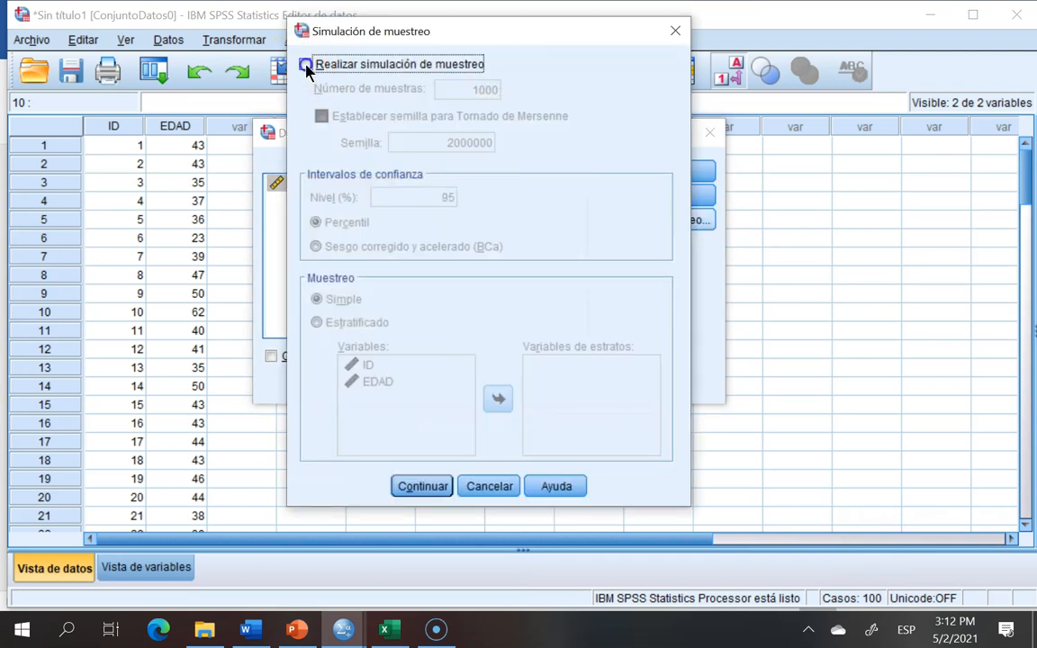
{"action": "left_click", "coordinate": [306, 65]}
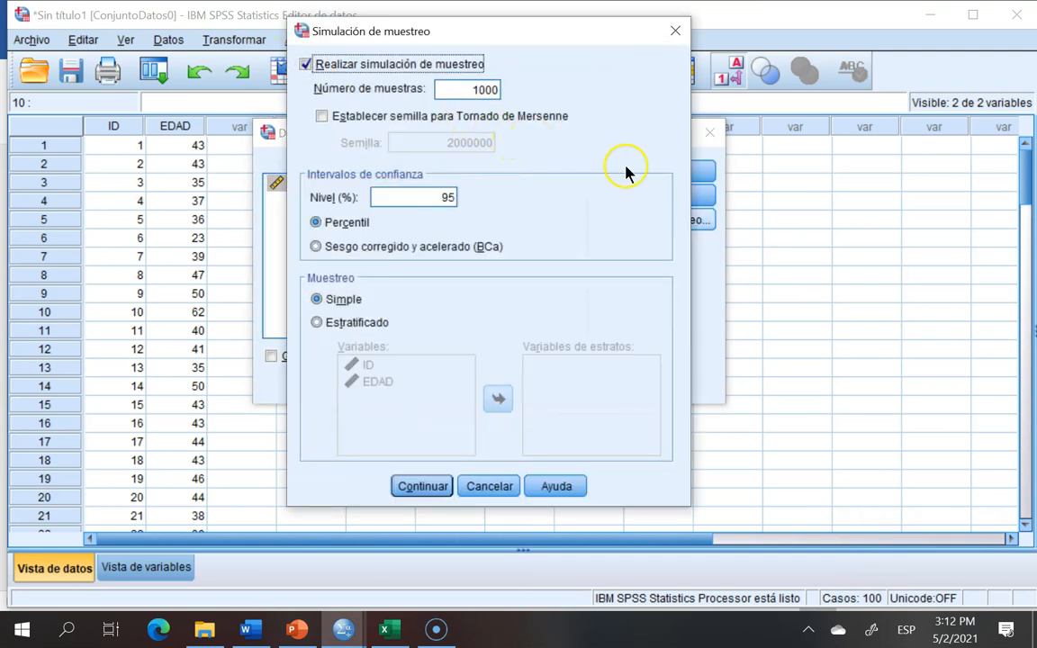
{"action": "left_click", "coordinate": [425, 486]}
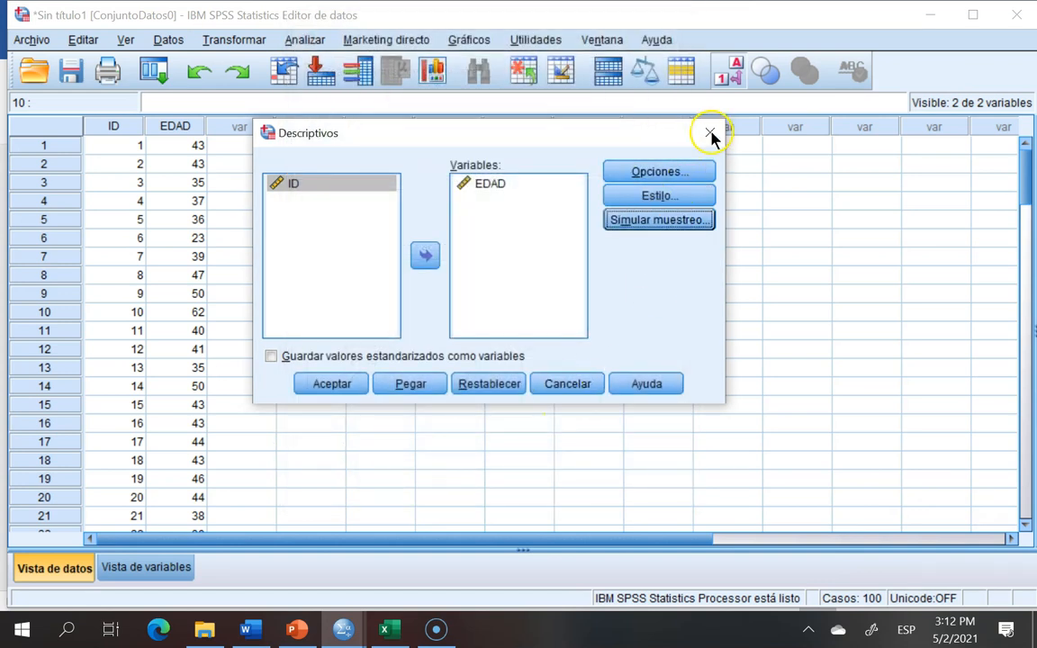
{"action": "left_click", "coordinate": [709, 134]}
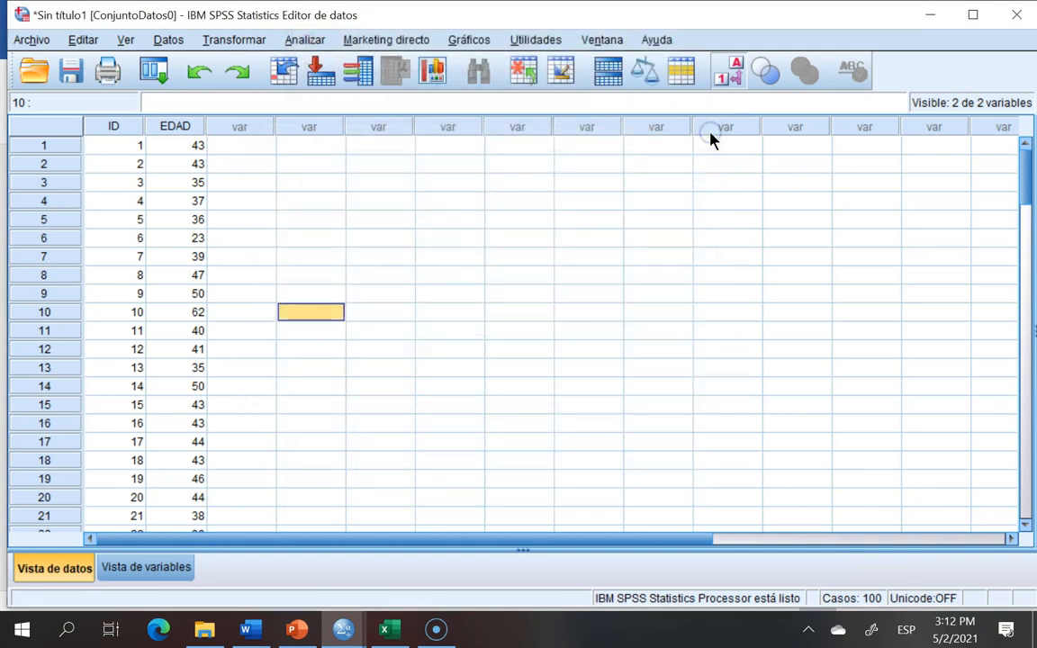
Step: Open the one-sample T test dialog for EDAD again and check its test value
{"action": "left_click", "coordinate": [306, 41]}
{"action": "mouse_move", "coordinate": [301, 130]}
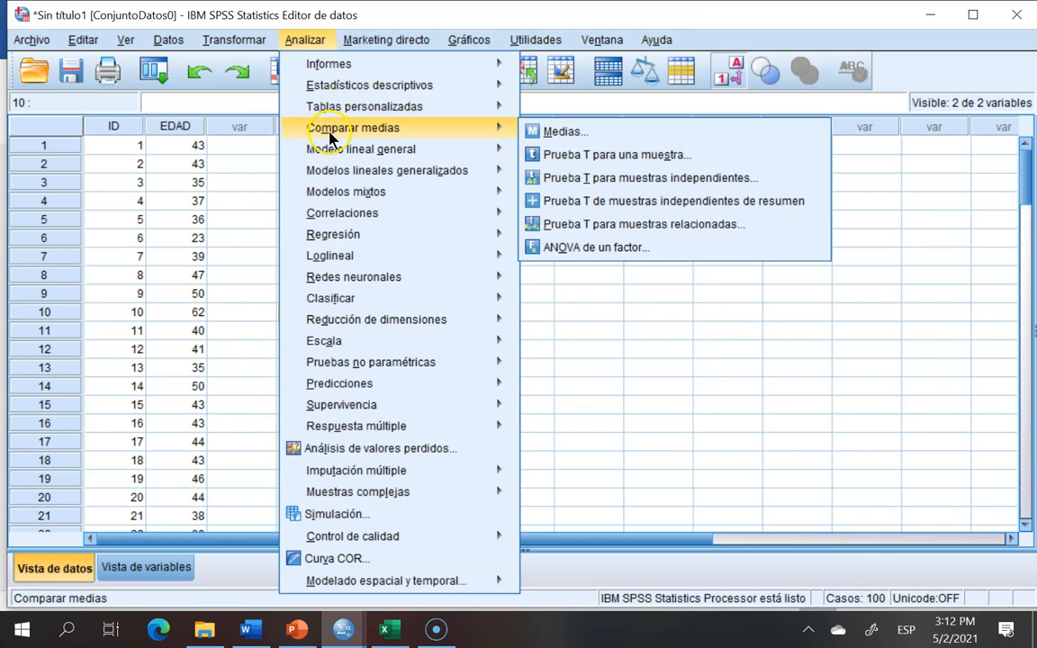
{"action": "left_click", "coordinate": [551, 156]}
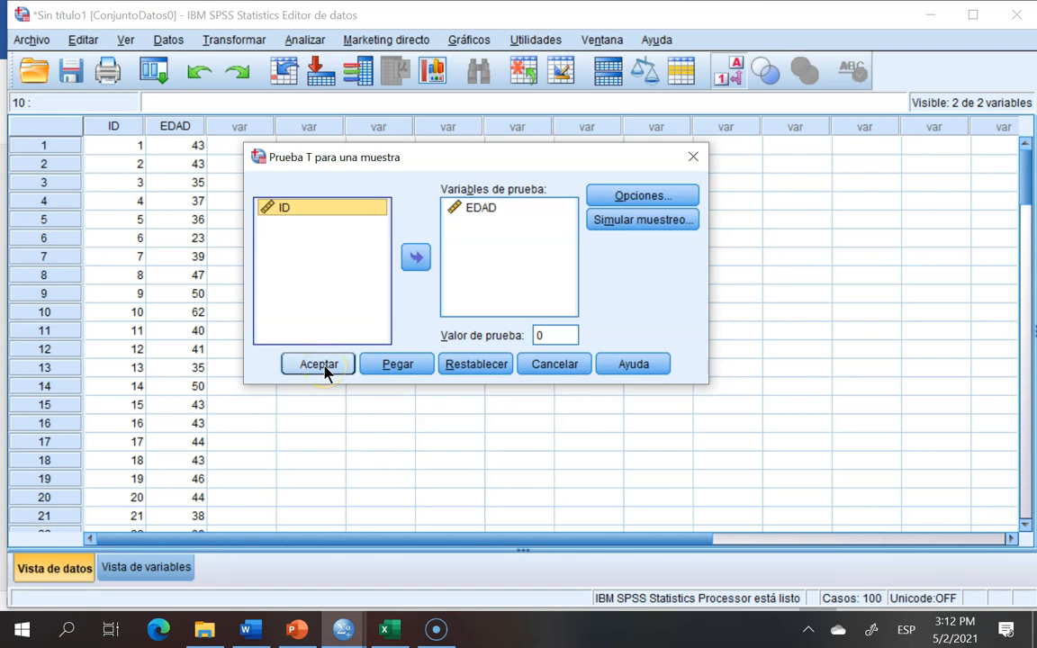
{"action": "double_click", "coordinate": [548, 335]}
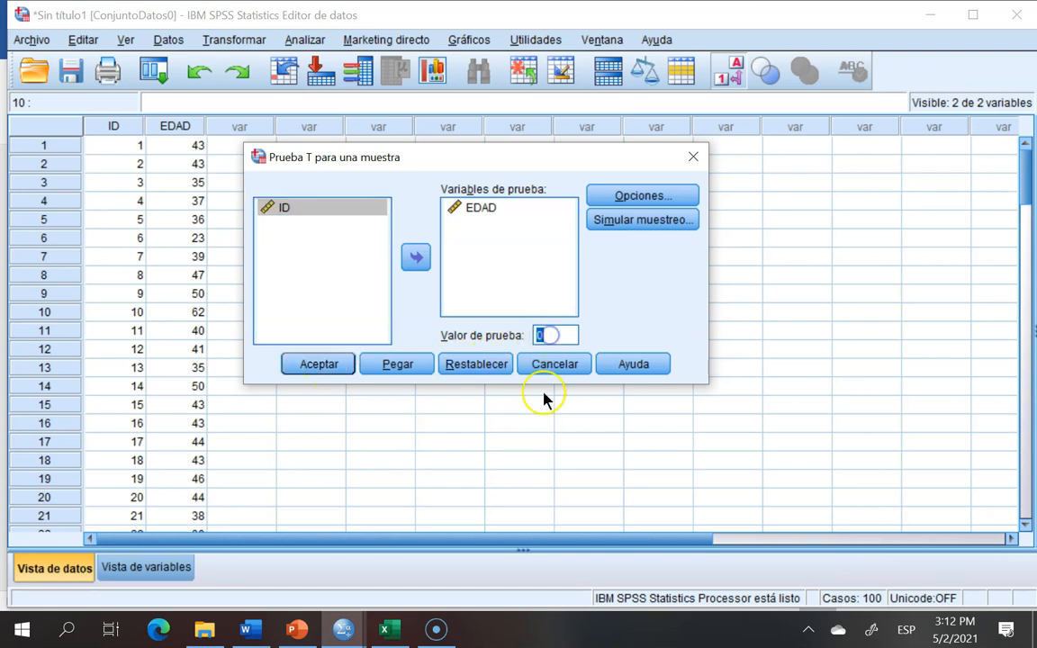
{"action": "left_click", "coordinate": [543, 441]}
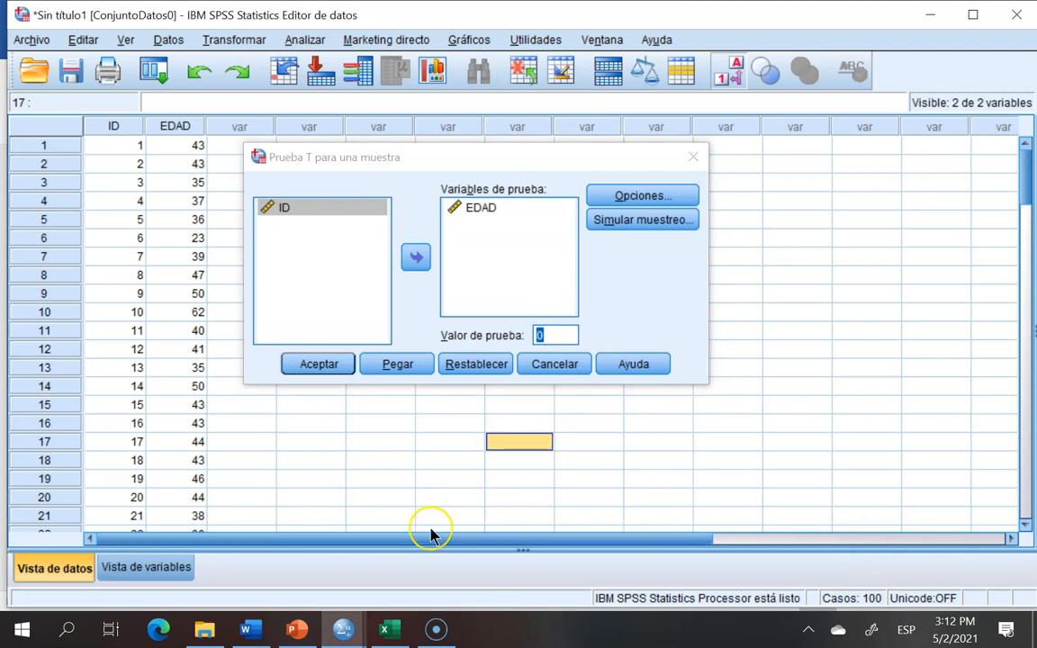
{"action": "left_click", "coordinate": [437, 629]}
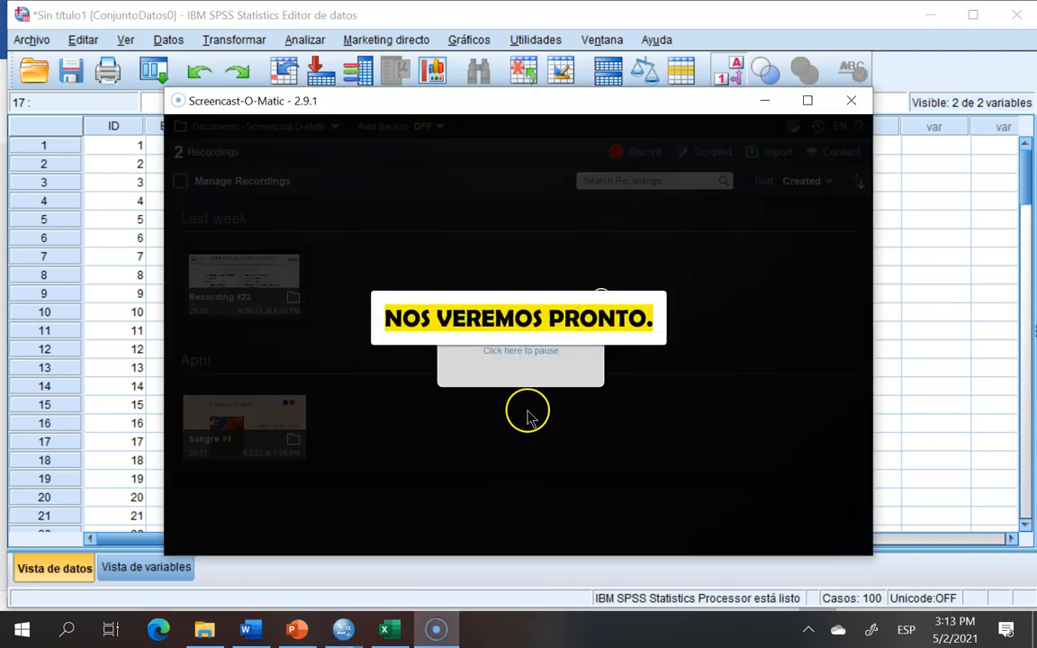
{"action": "left_click", "coordinate": [527, 357]}
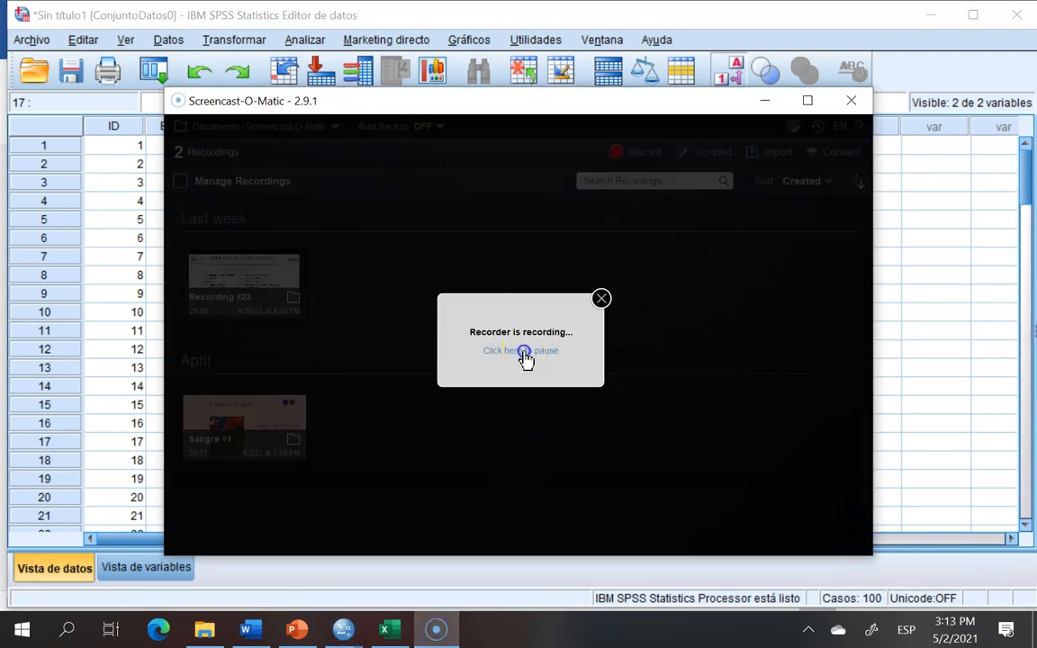